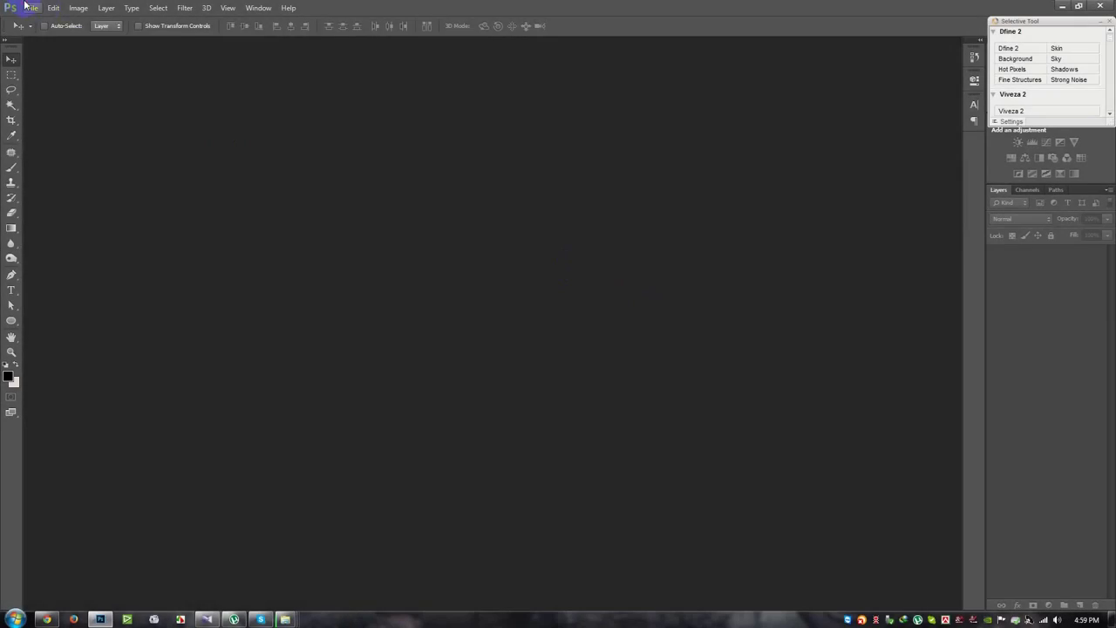
# - Create a new white 851 × 315 pixel document at 72 ppi for the cover
pyautogui.click(32, 8)
pyautogui.click(40, 24)
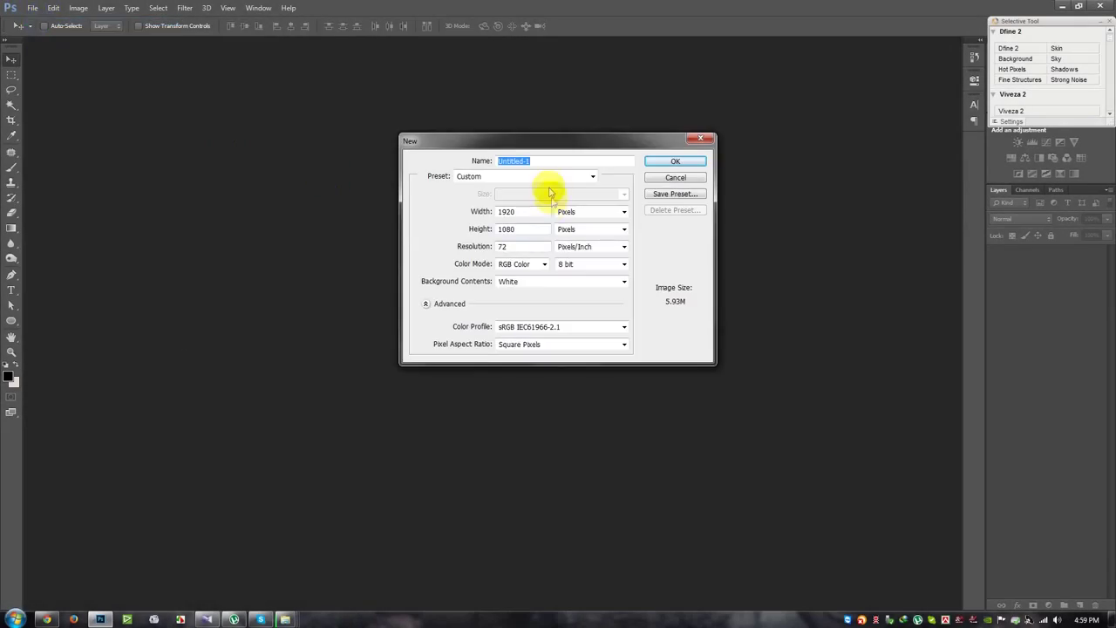
pyautogui.doubleClick(513, 213)
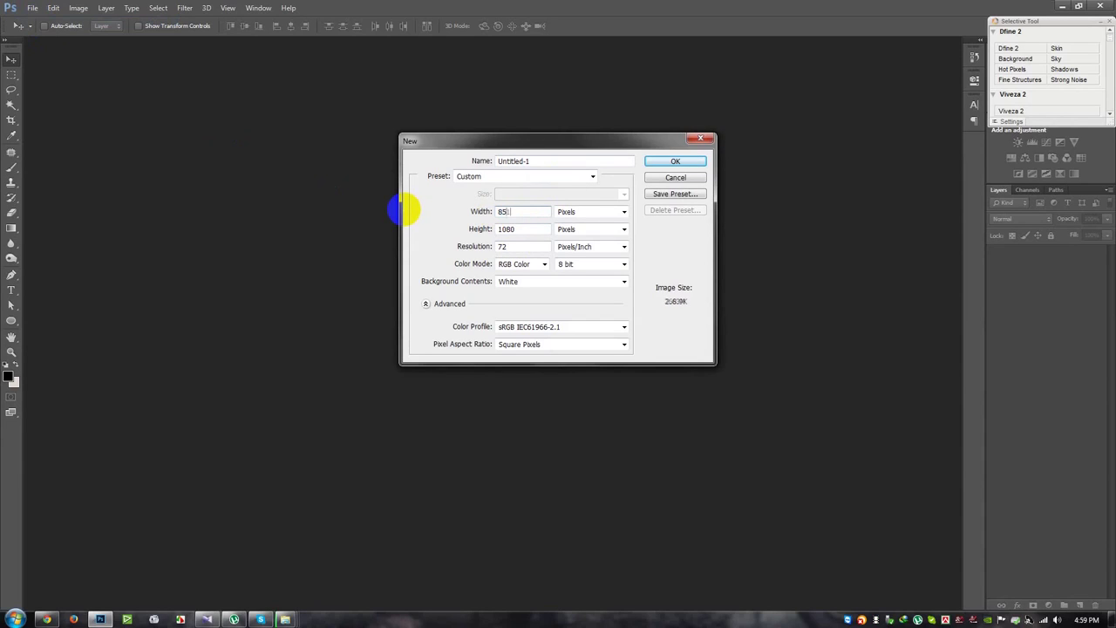
pyautogui.write('1')
pyautogui.press('Tab')
pyautogui.write('315')
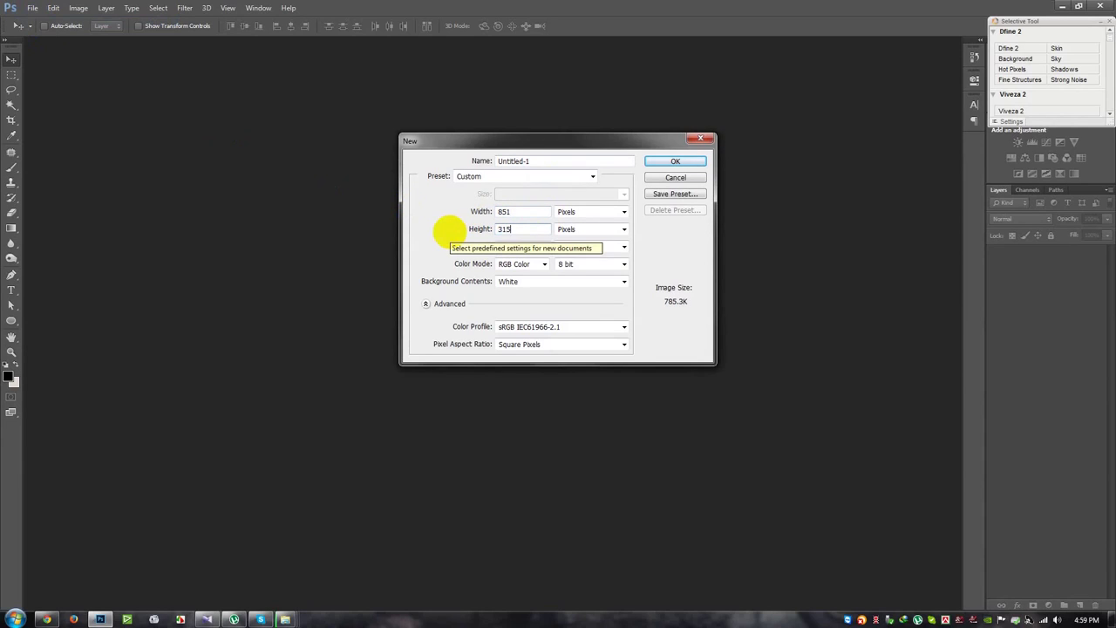
pyautogui.press('Tab')
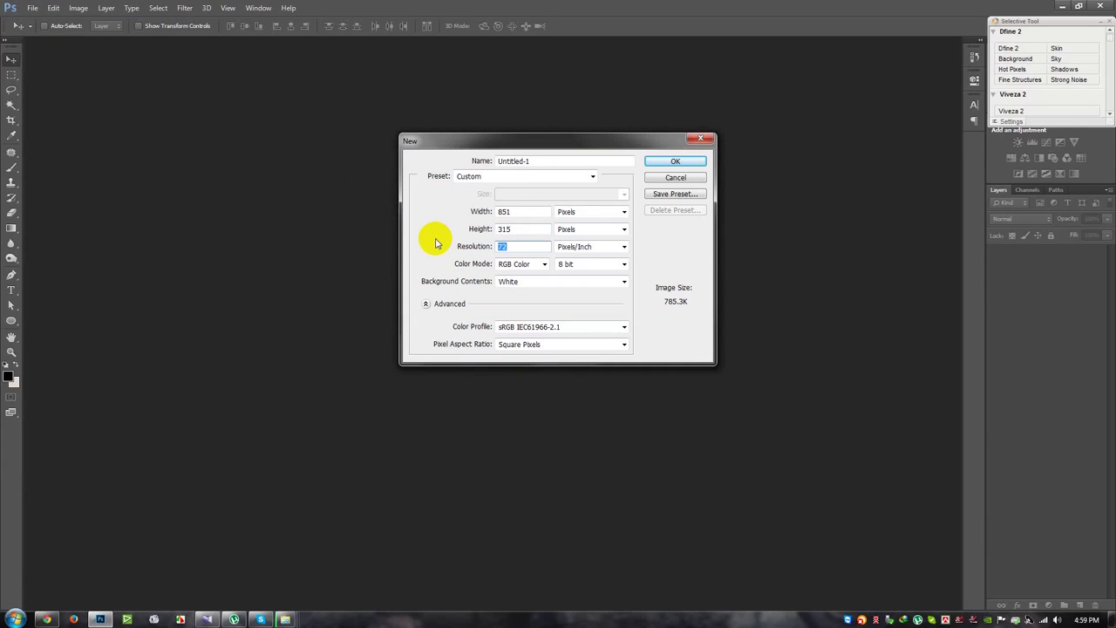
pyautogui.click(672, 162)
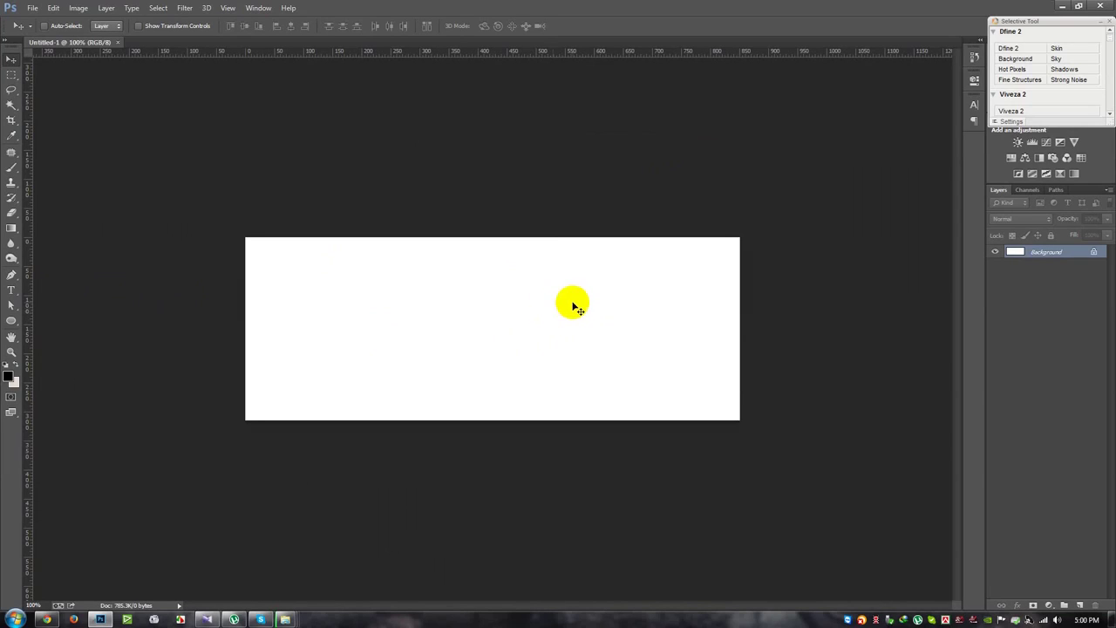
pyautogui.scroll(1, 575, 307)
pyautogui.scroll(1, 575, 307)
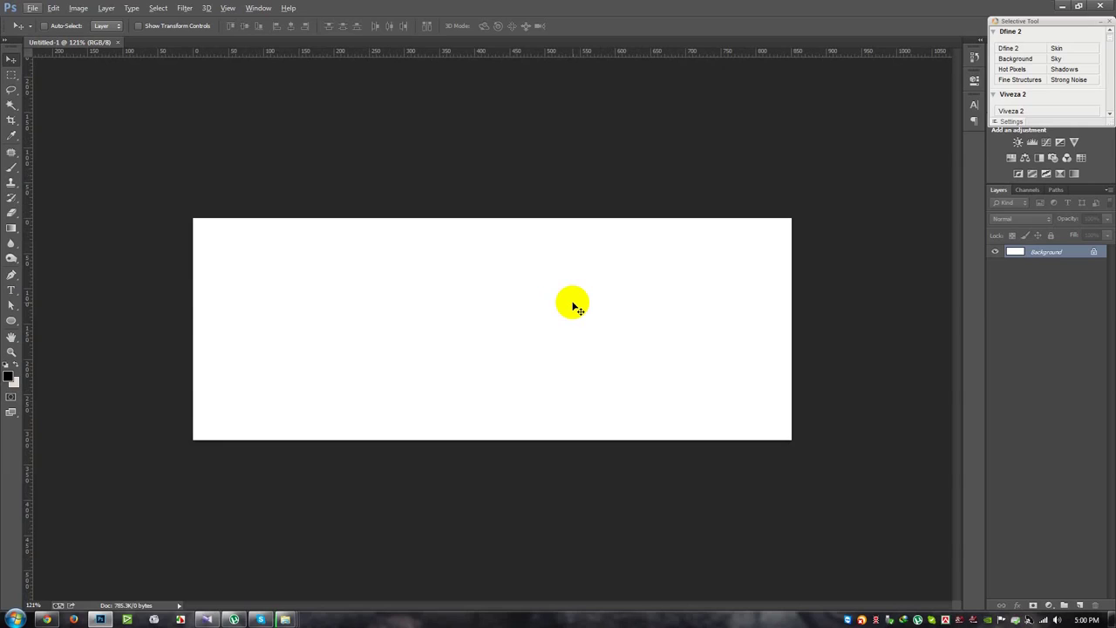
pyautogui.moveTo(578, 170); pyautogui.dragTo(717, 255)
pyautogui.scroll(3, 718, 255)
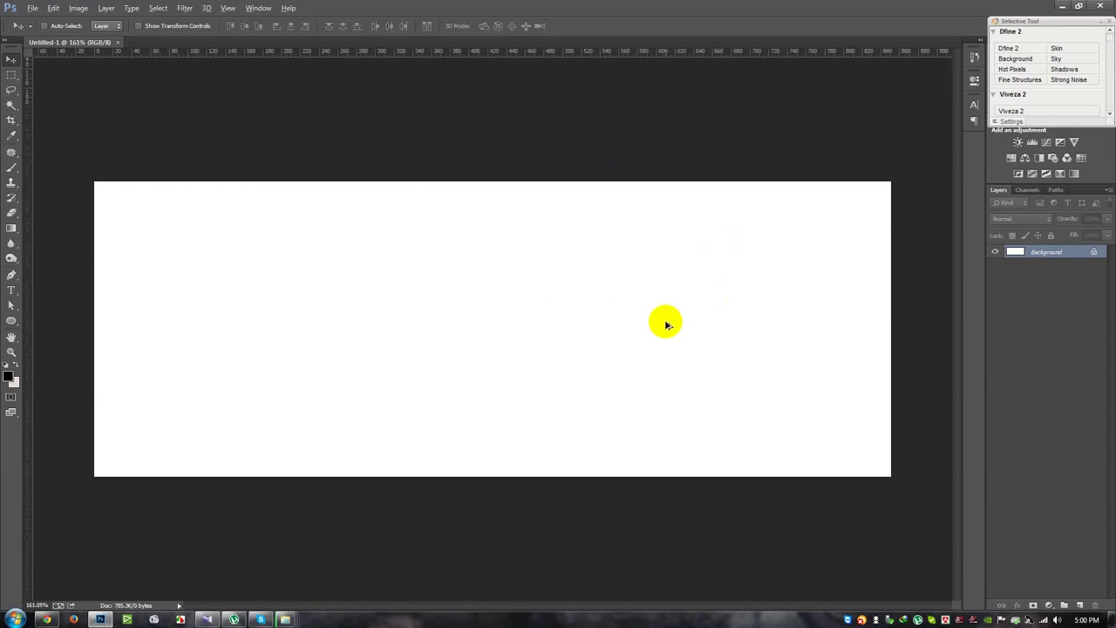
pyautogui.scroll(-4, 777, 249)
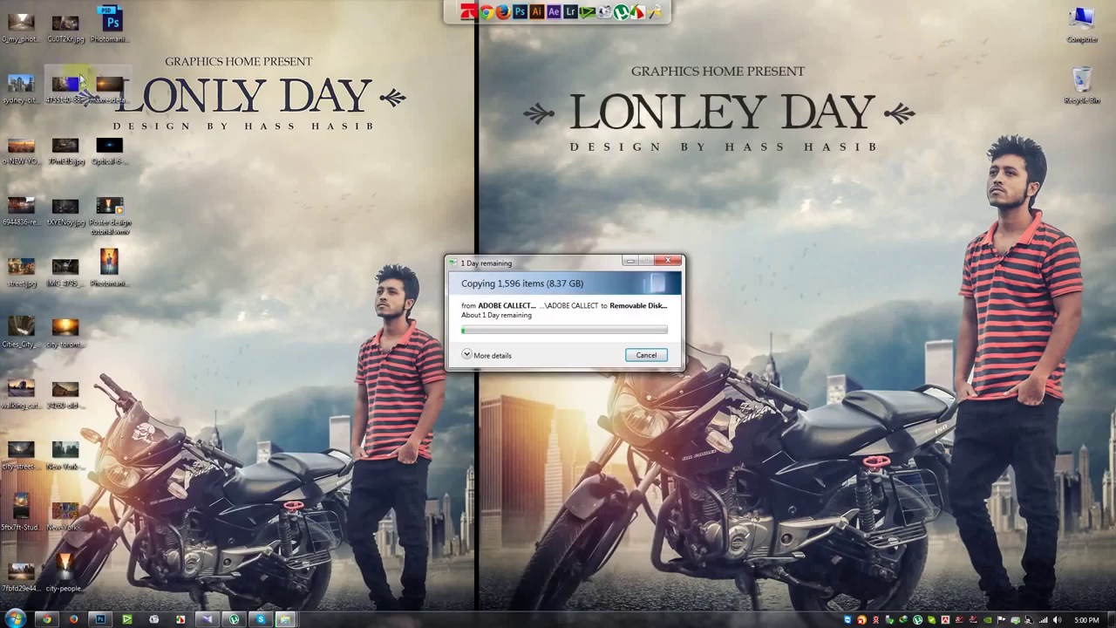
pyautogui.doubleClick(65, 25)
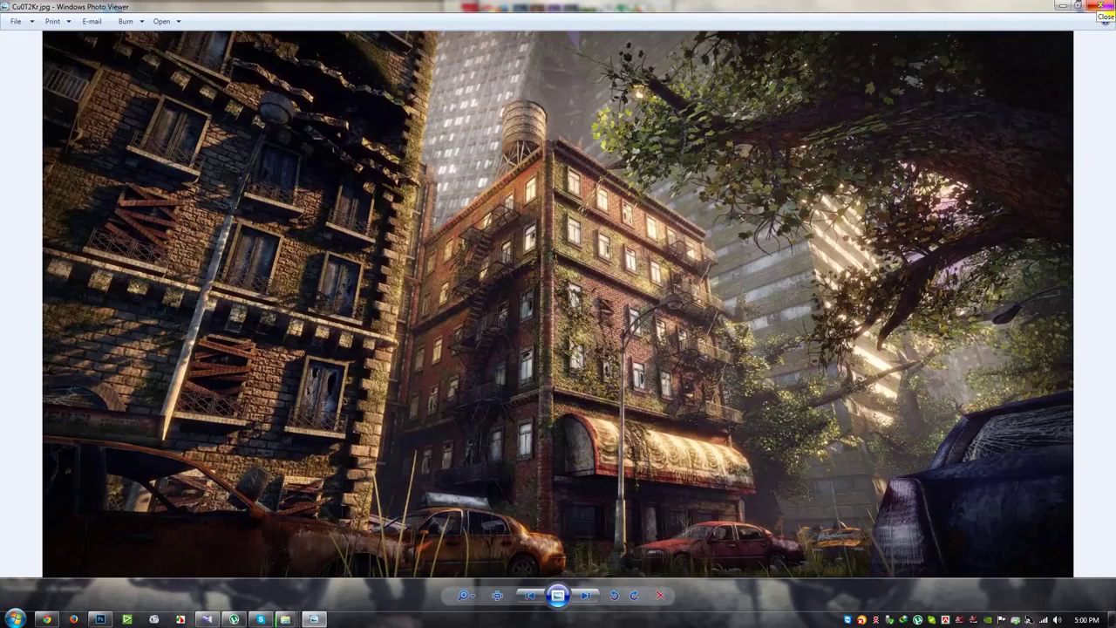
# - Preview the photos to find the city street shot Cu0T2Kr.jpg and open it in Photoshop
pyautogui.press('Right')
pyautogui.press('Right')
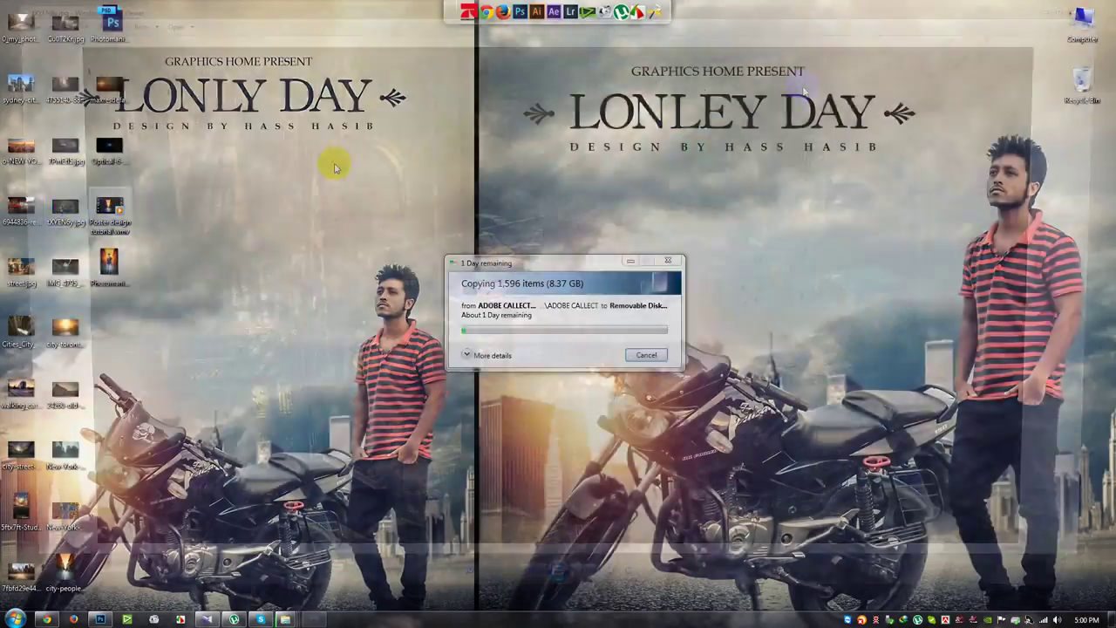
pyautogui.press('Right')
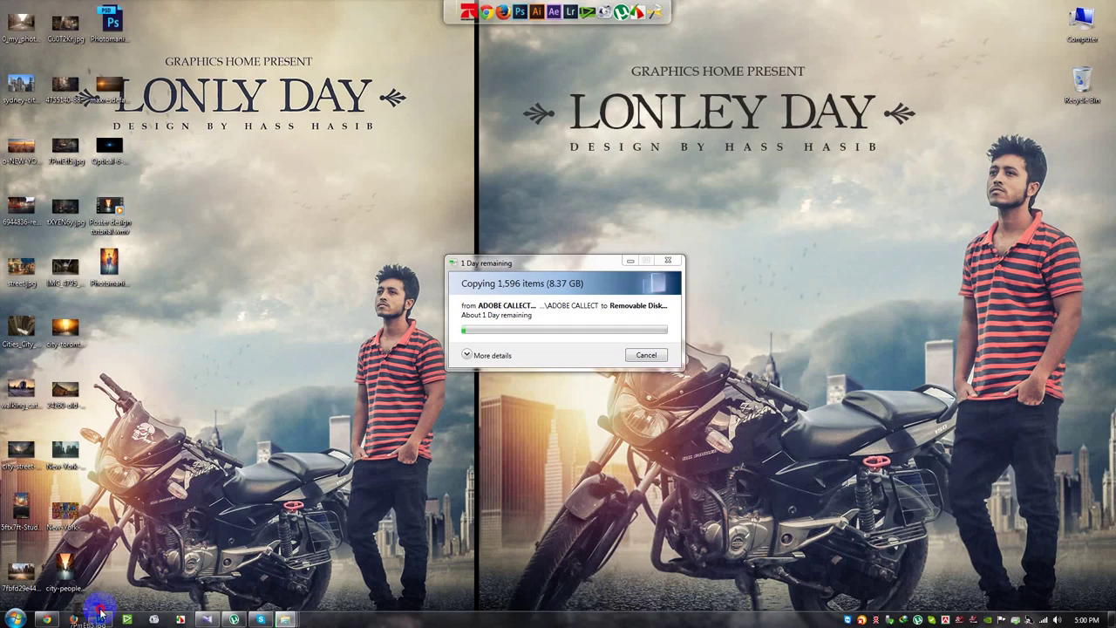
pyautogui.moveTo(65, 22)
pyautogui.mouseDown()
pyautogui.moveTo(98, 615)
pyautogui.moveTo(352, 35)
pyautogui.mouseUp()
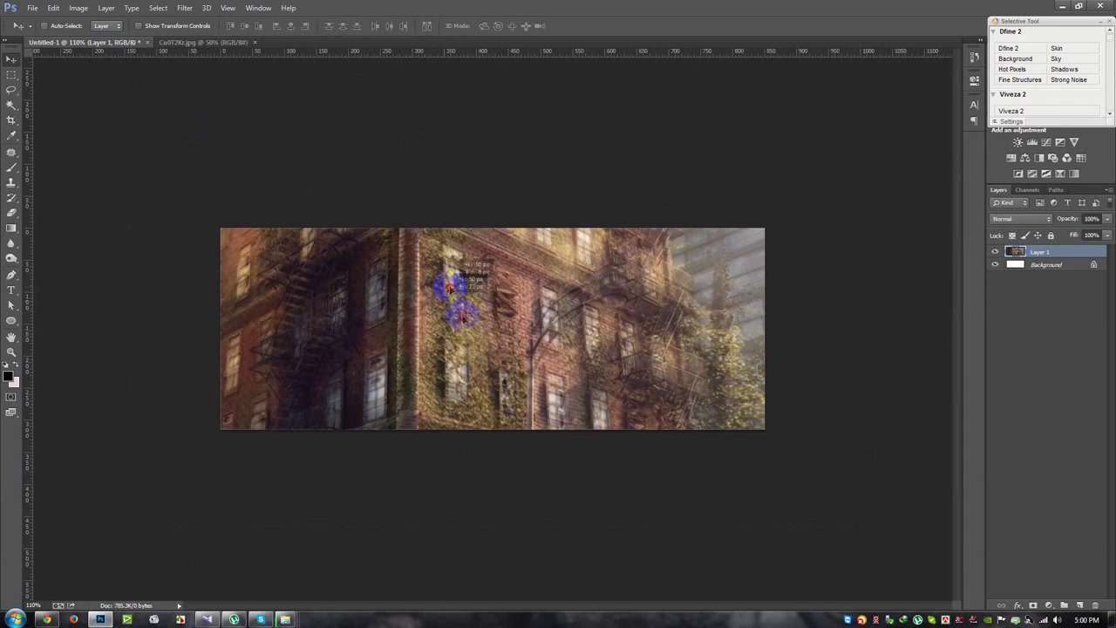
# - Drop the city street photo into the cover document and scale it down to about 41%
pyautogui.moveTo(152, 88); pyautogui.dragTo(454, 292)
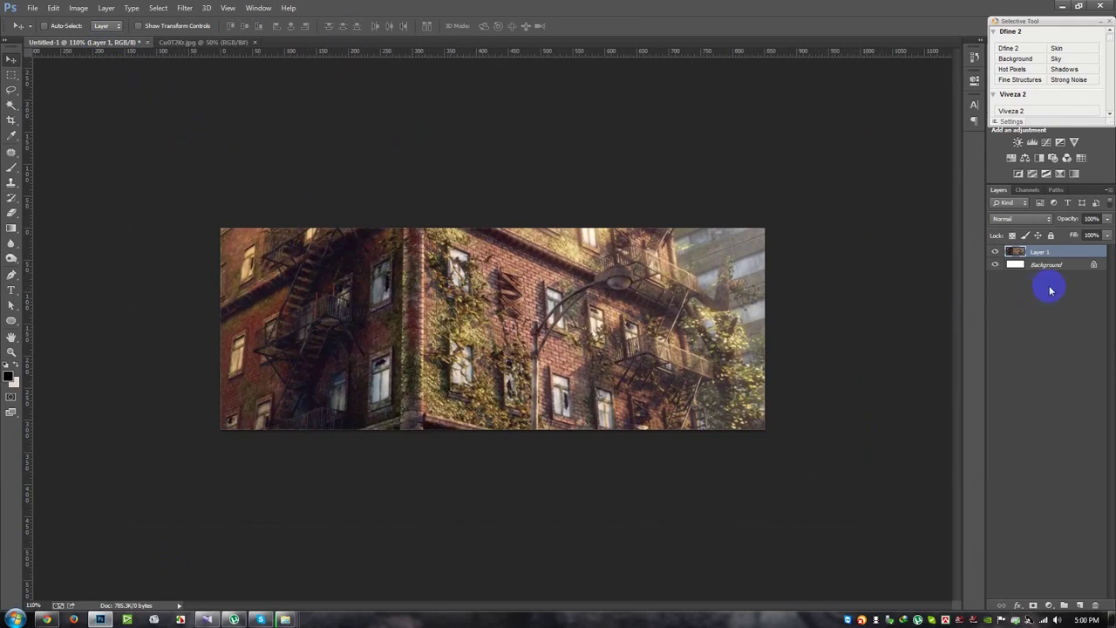
pyautogui.hotkey('ctrl', 't')
pyautogui.hotkey('ctrl', '-')
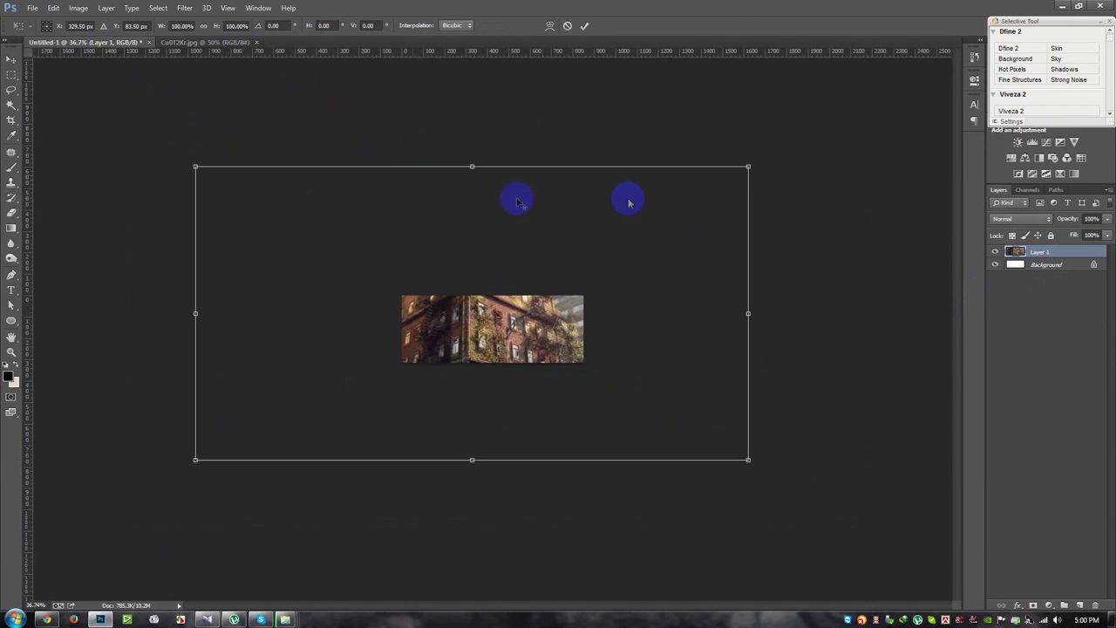
pyautogui.moveTo(748, 165); pyautogui.dragTo(584, 294)
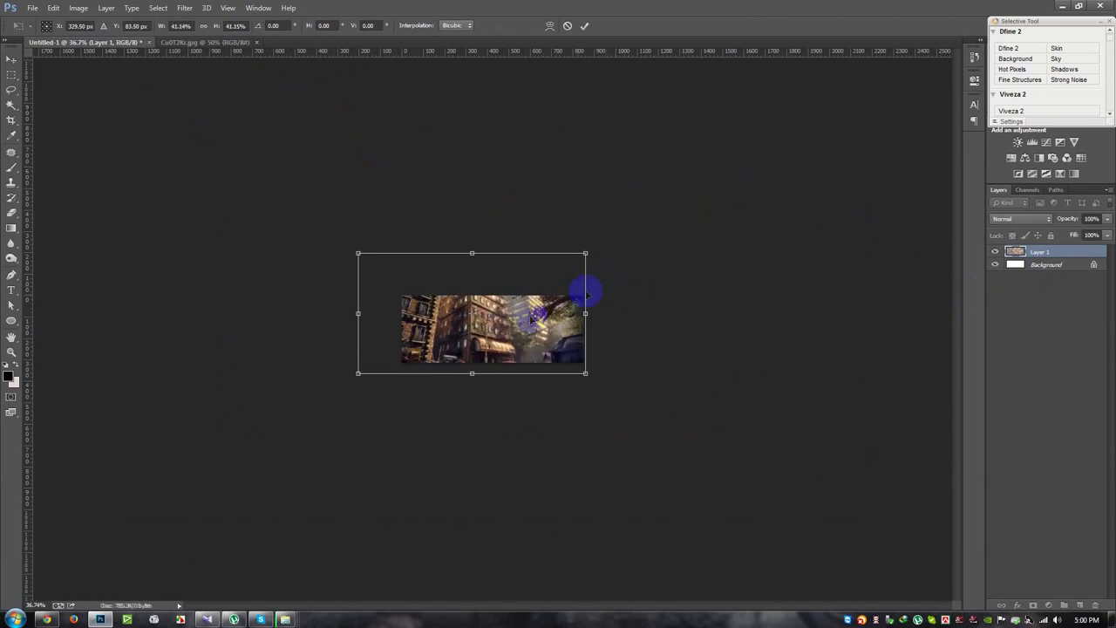
pyautogui.scroll(5, 511, 323)
pyautogui.moveTo(511, 323); pyautogui.dragTo(578, 348)
# - Shrink the city photo to about 34%, position it to fill the banner, and commit
pyautogui.moveTo(759, 458); pyautogui.dragTo(676, 417)
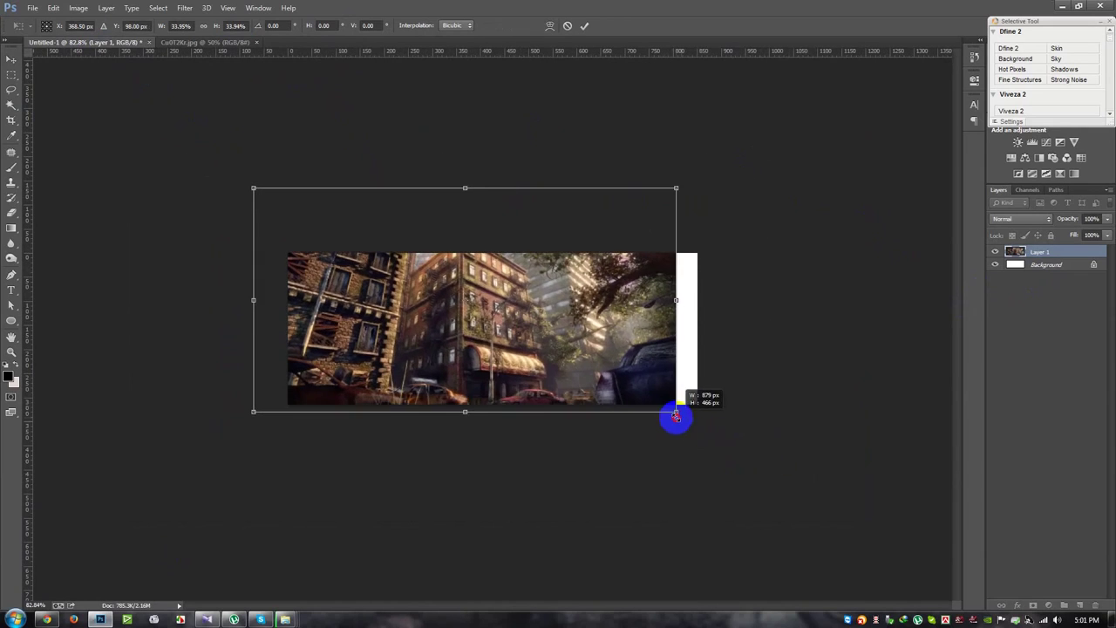
pyautogui.moveTo(634, 354); pyautogui.dragTo(667, 406)
pyautogui.moveTo(709, 463); pyautogui.dragTo(700, 459)
pyautogui.scroll(3, 575, 327)
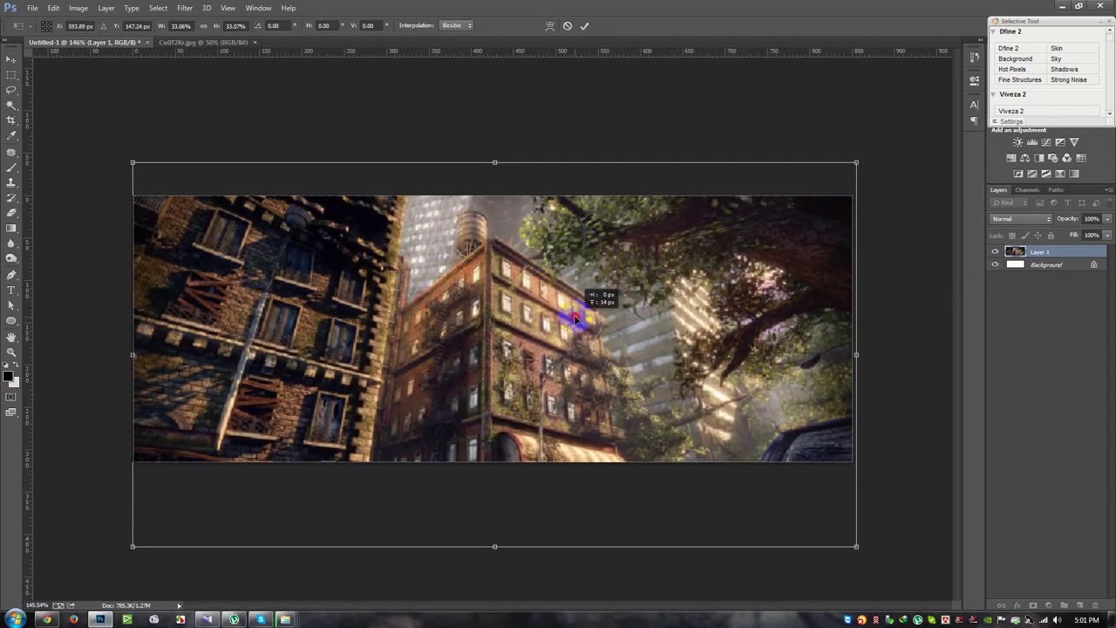
pyautogui.press('Return')
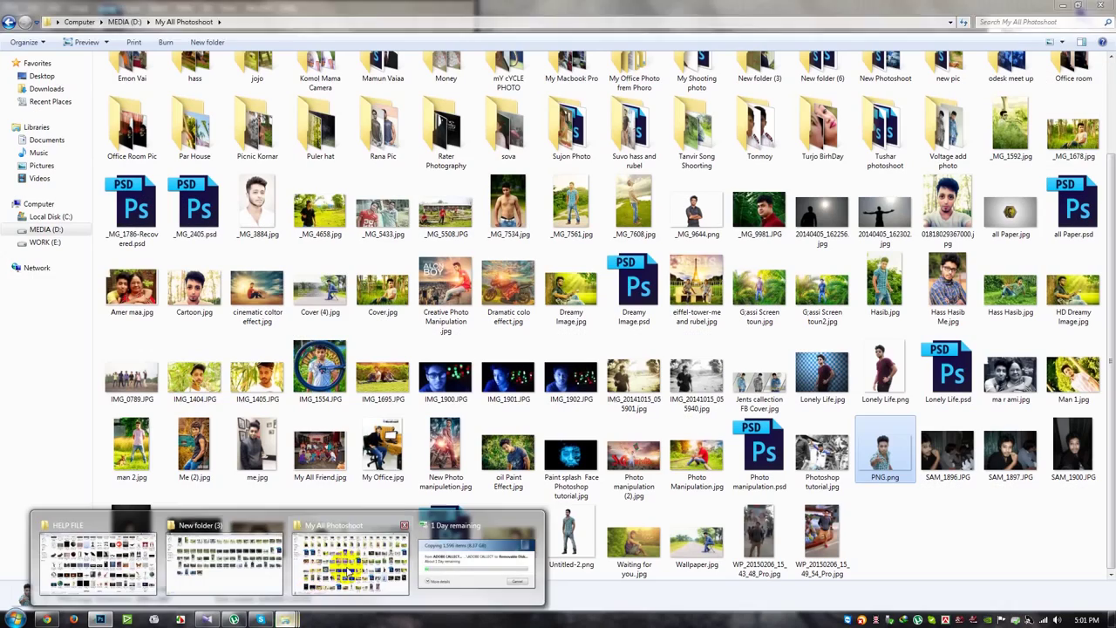
pyautogui.click(349, 558)
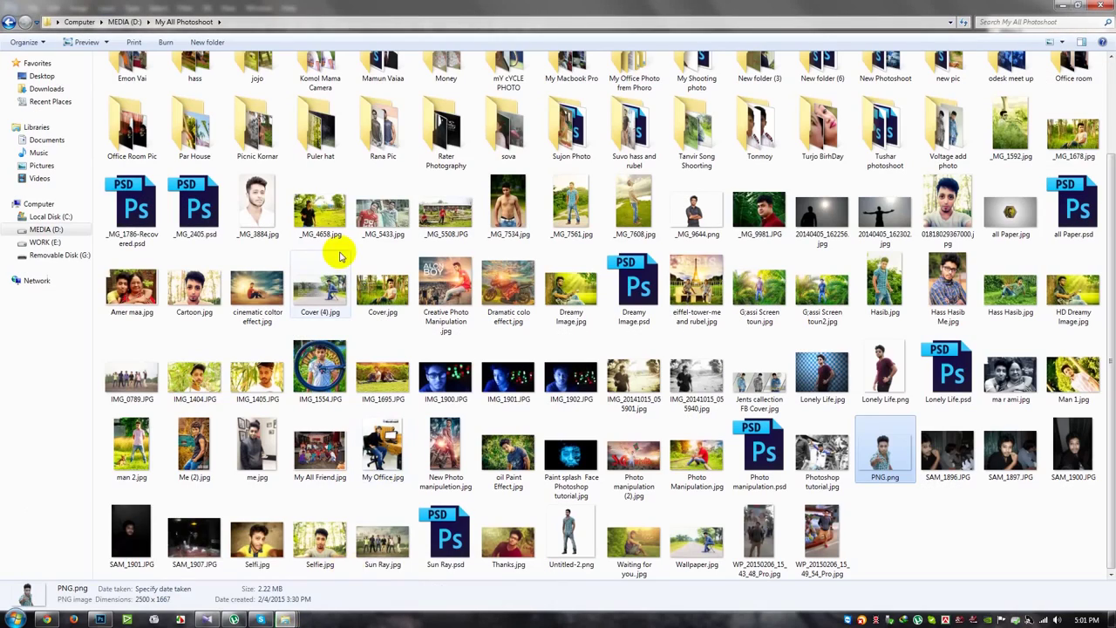
# - Drag the cut-out man PNG.png from the photo folder into the cover above the street
pyautogui.moveTo(883, 455)
pyautogui.mouseDown()
pyautogui.moveTo(626, 499)
pyautogui.moveTo(281, 510)
pyautogui.mouseUp()
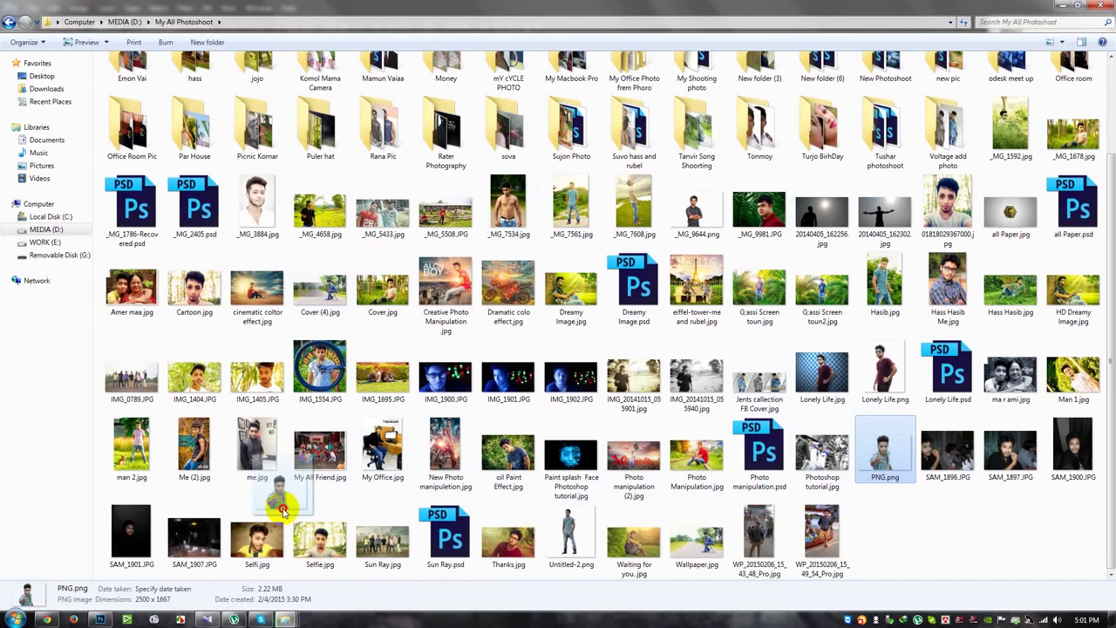
pyautogui.moveTo(282, 510)
pyautogui.mouseDown()
pyautogui.moveTo(113, 615)
pyautogui.moveTo(479, 353)
pyautogui.moveTo(365, 353)
pyautogui.moveTo(427, 356)
pyautogui.mouseUp()
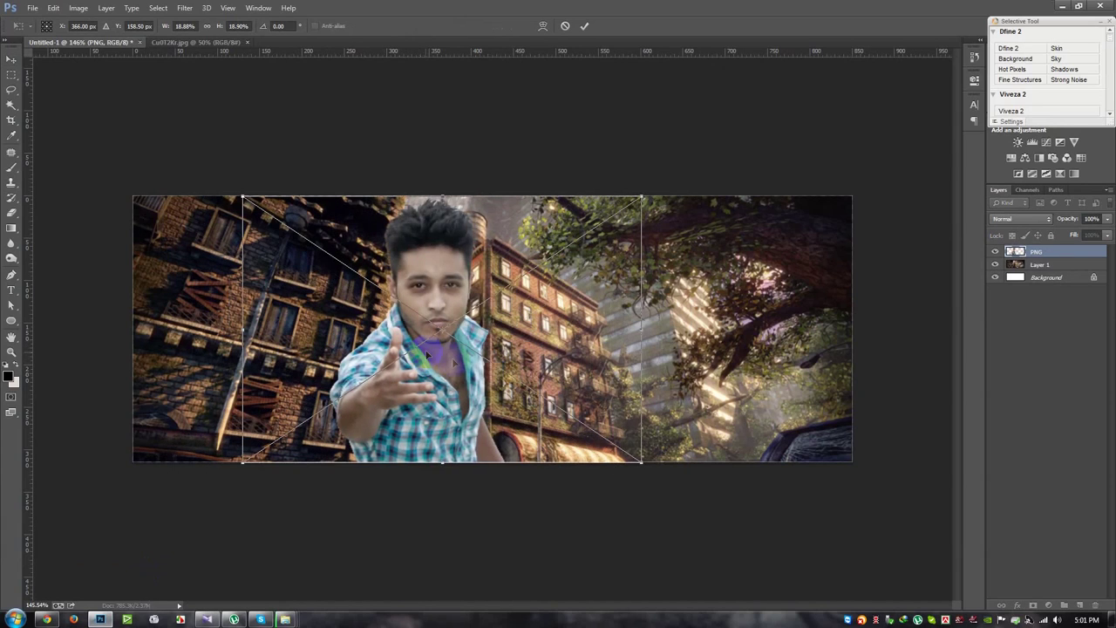
# - Enlarge the man to about 19.5%, commit his placement, and select the city street layer
pyautogui.moveTo(641, 459); pyautogui.dragTo(647, 466)
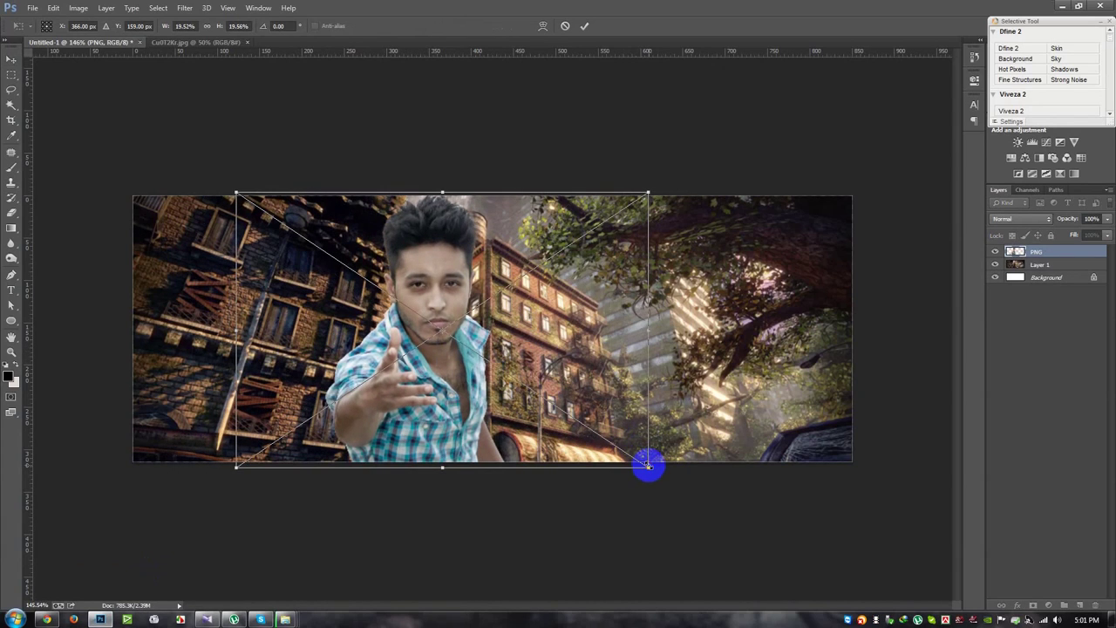
pyautogui.press('Return')
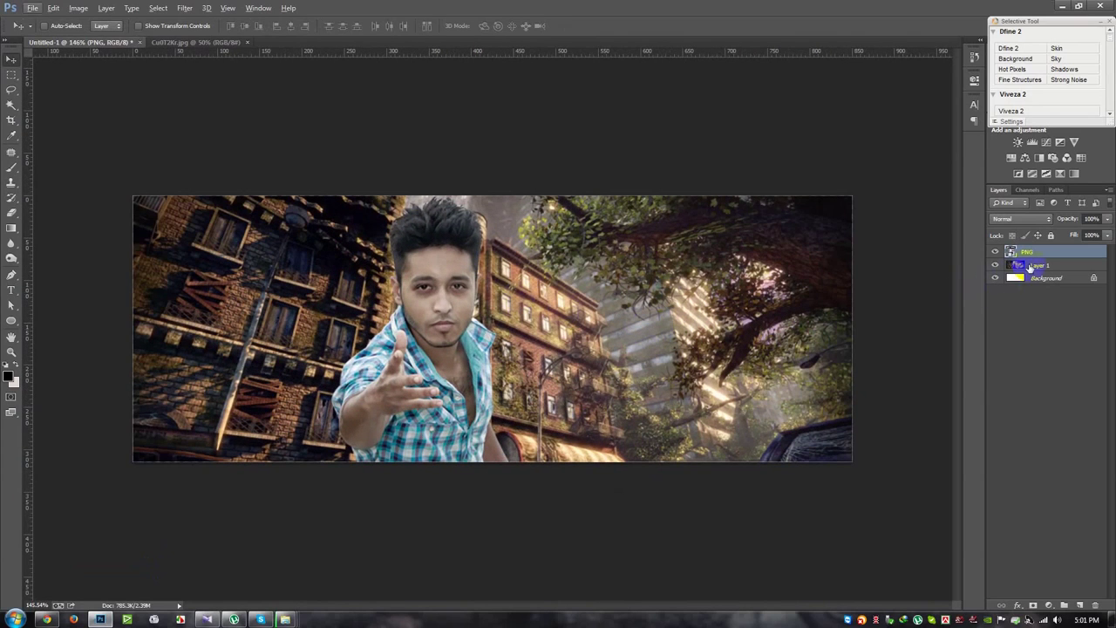
pyautogui.click(1030, 265)
pyautogui.rightClick(1037, 264)
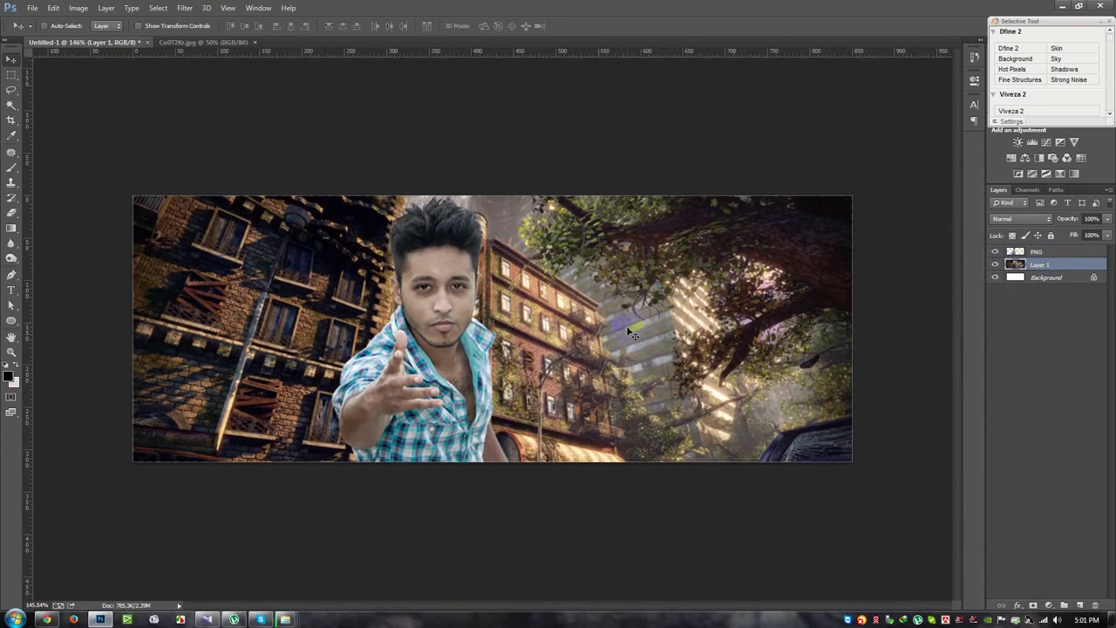
pyautogui.click(185, 8)
pyautogui.moveTo(206, 275)
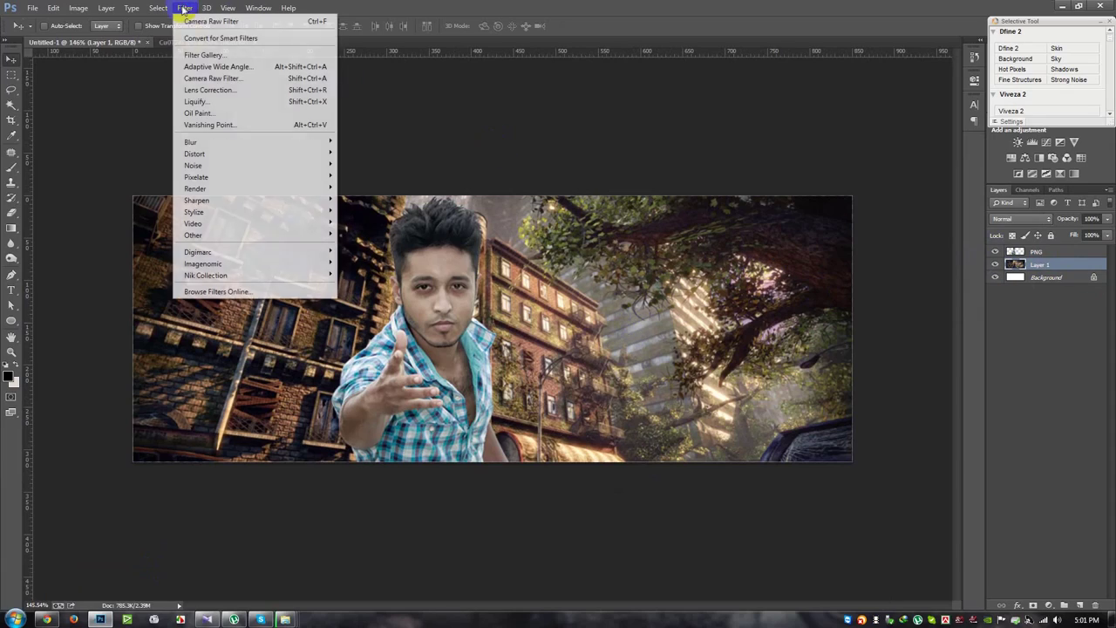
# - Grade the street layer with Color Efex Pro 4 Tonal Contrast, saturation raised to 51%
pyautogui.click(381, 285)
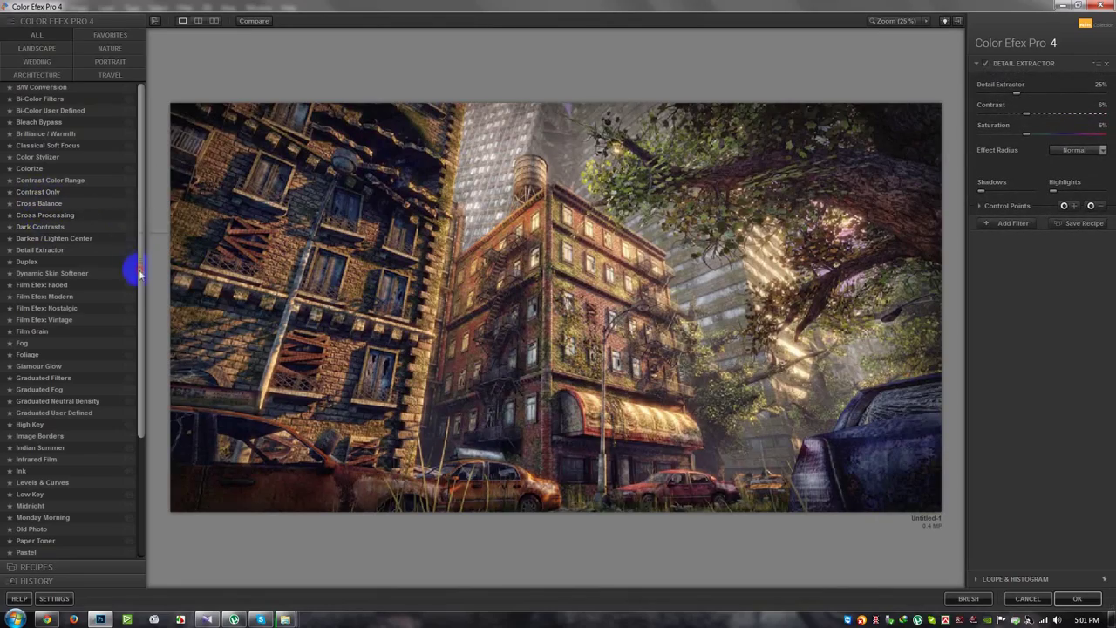
pyautogui.moveTo(139, 269); pyautogui.dragTo(140, 443)
pyautogui.click(40, 506)
pyautogui.moveTo(1053, 154); pyautogui.dragTo(1076, 162)
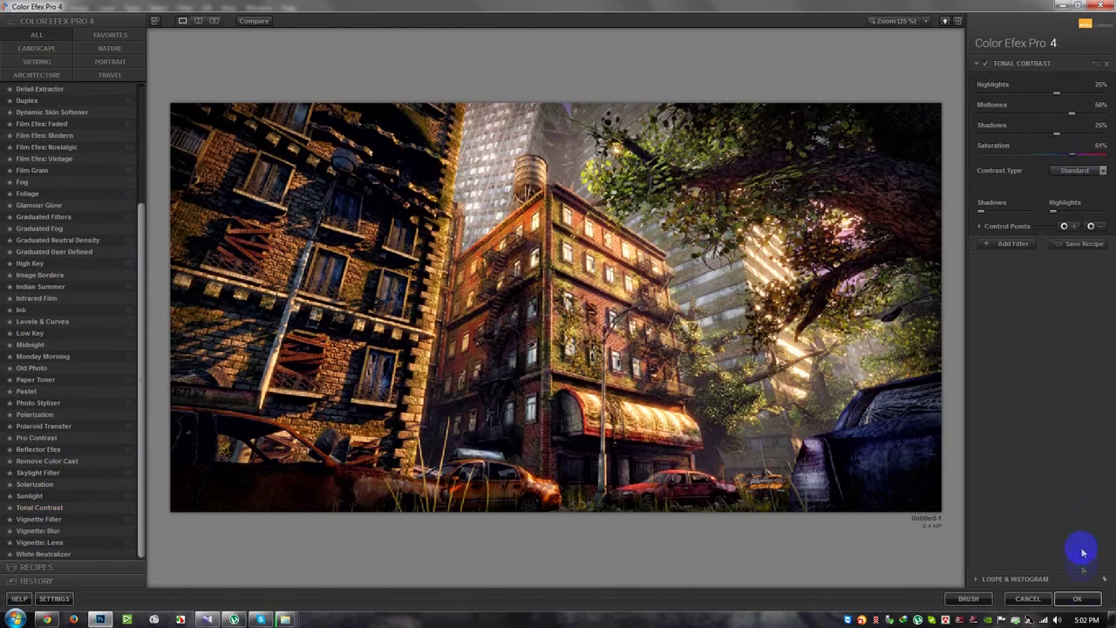
pyautogui.click(1076, 598)
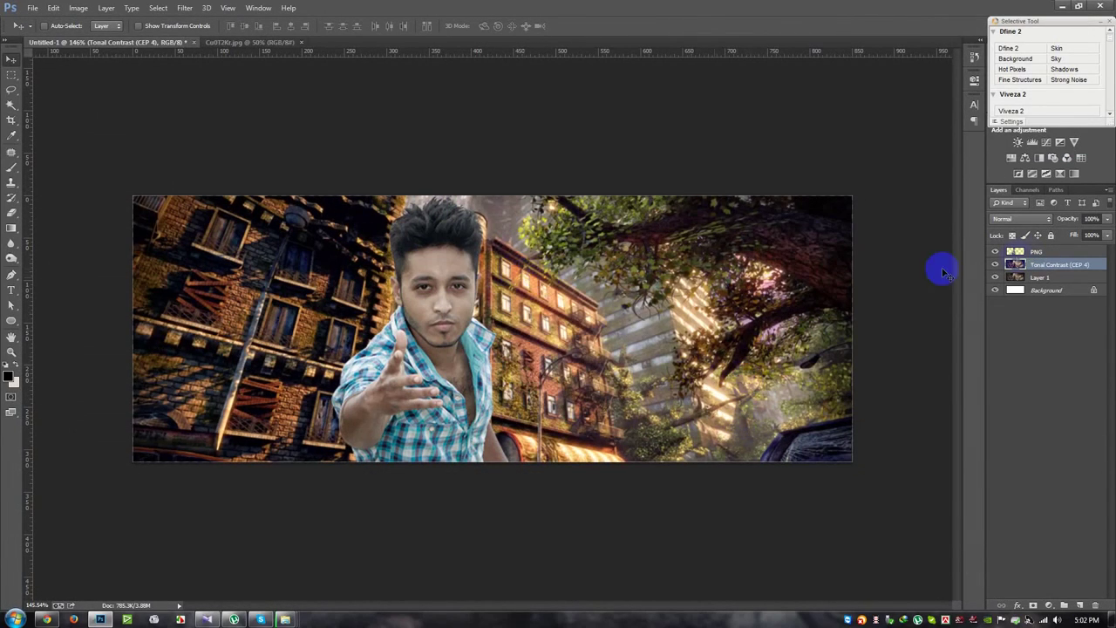
pyautogui.click(1046, 251)
pyautogui.click(185, 8)
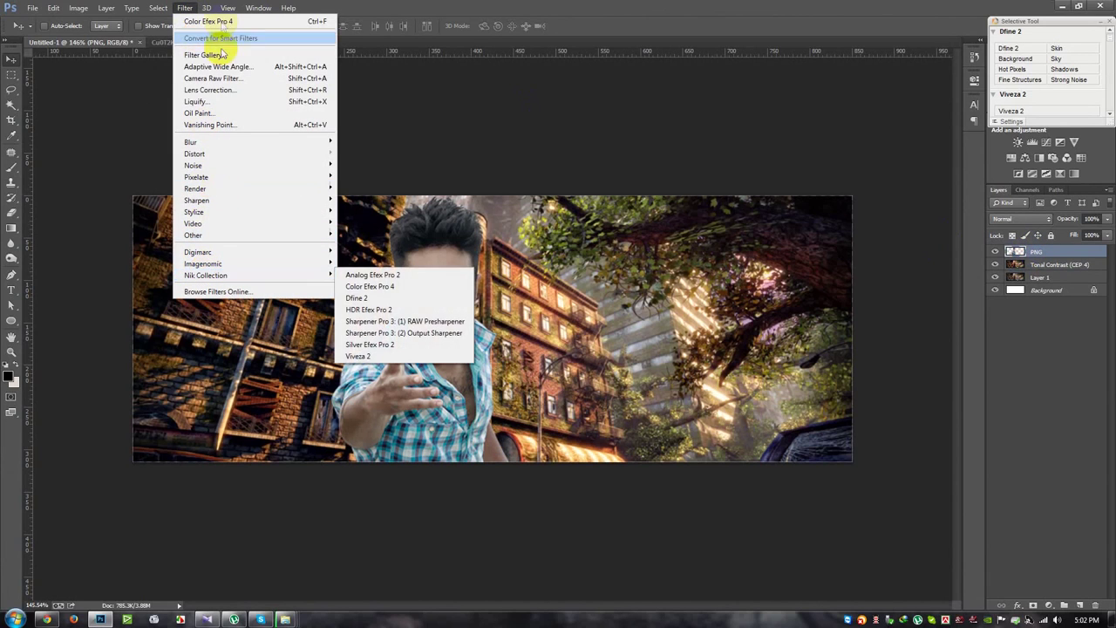
# - Apply a light Gaussian Blur to the Tonal Contrast street layer, then reselect the man's layer
pyautogui.click(209, 21)
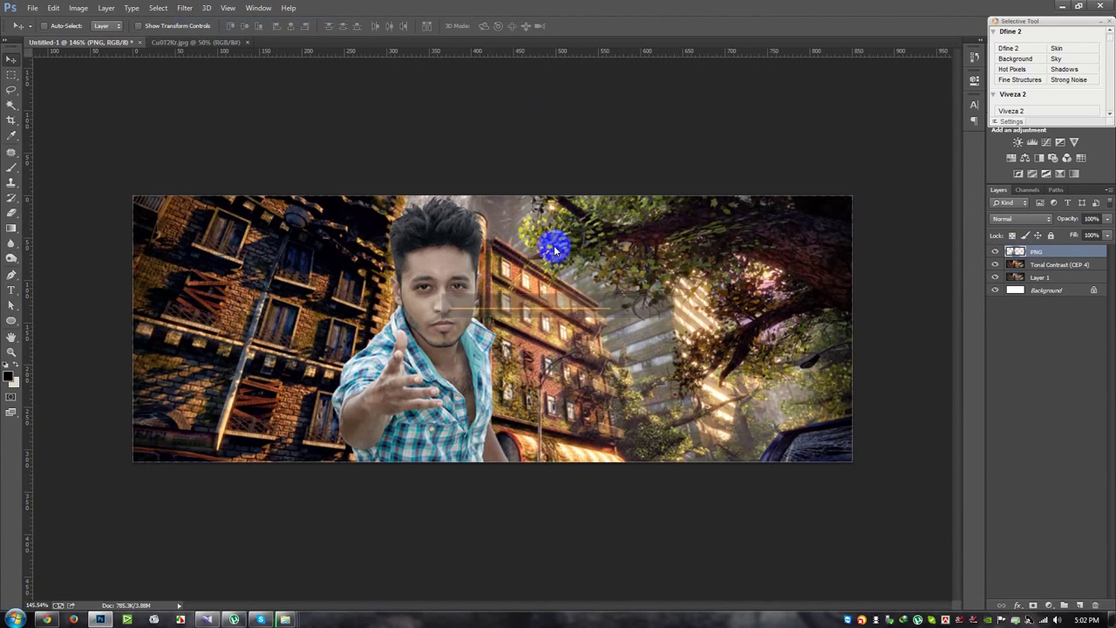
pyautogui.scroll(6, 455, 237)
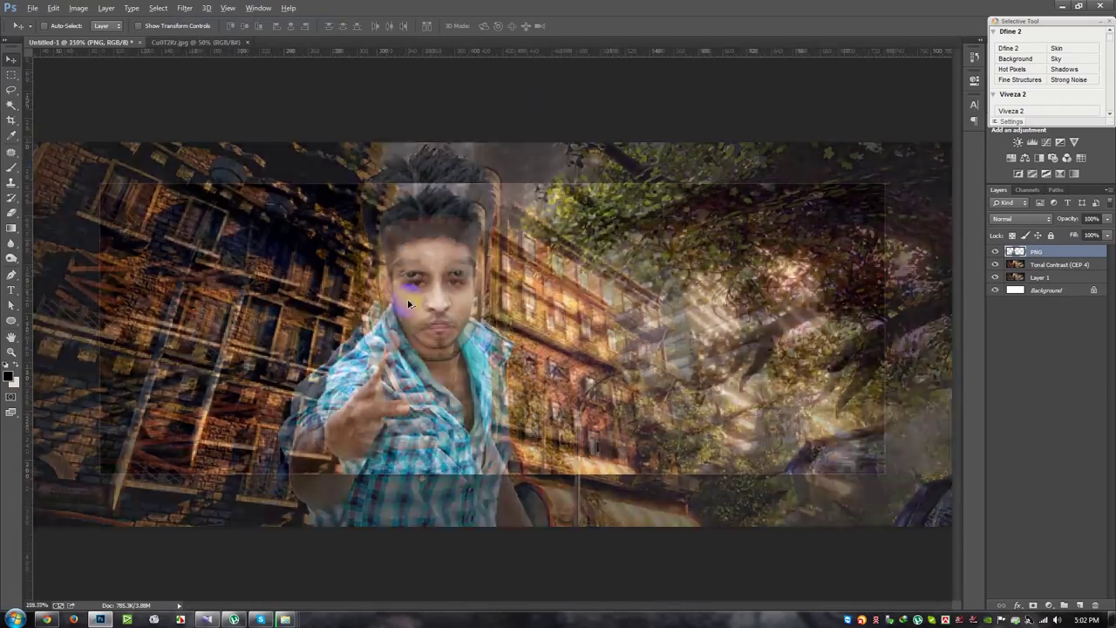
pyautogui.scroll(-6, 455, 237)
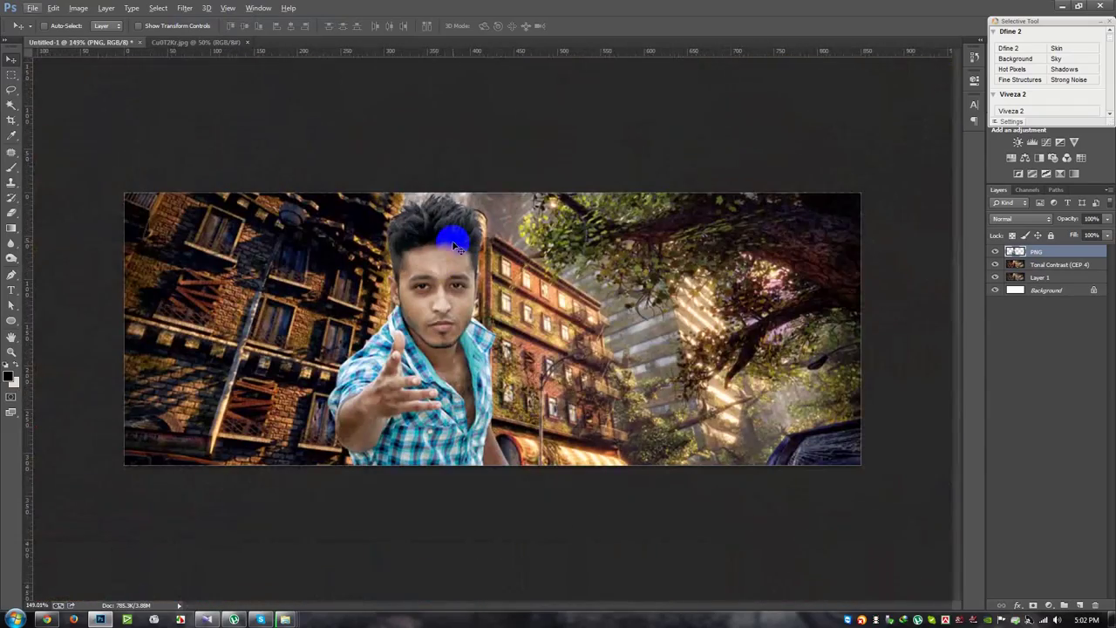
pyautogui.click(1025, 264)
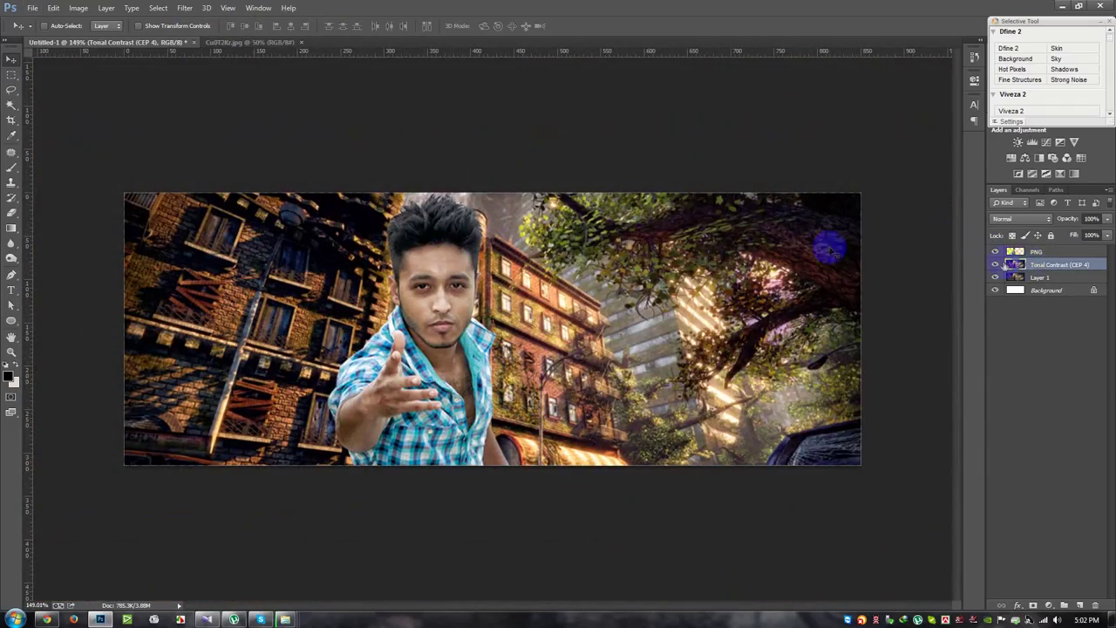
pyautogui.scroll(3, 457, 217)
pyautogui.scroll(-3, 456, 218)
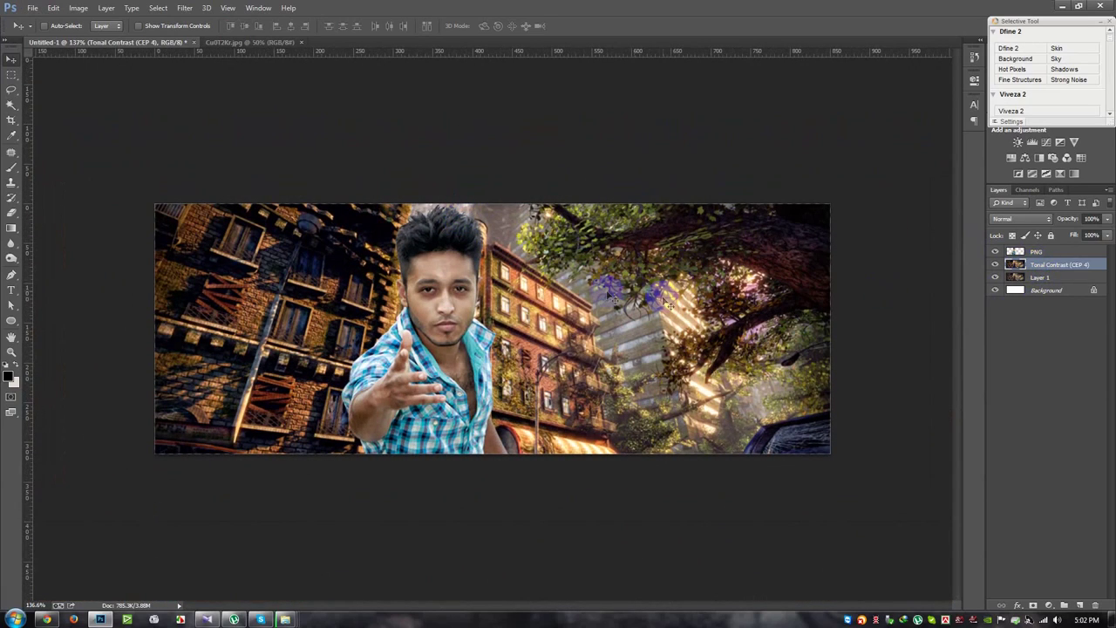
pyautogui.click(188, 9)
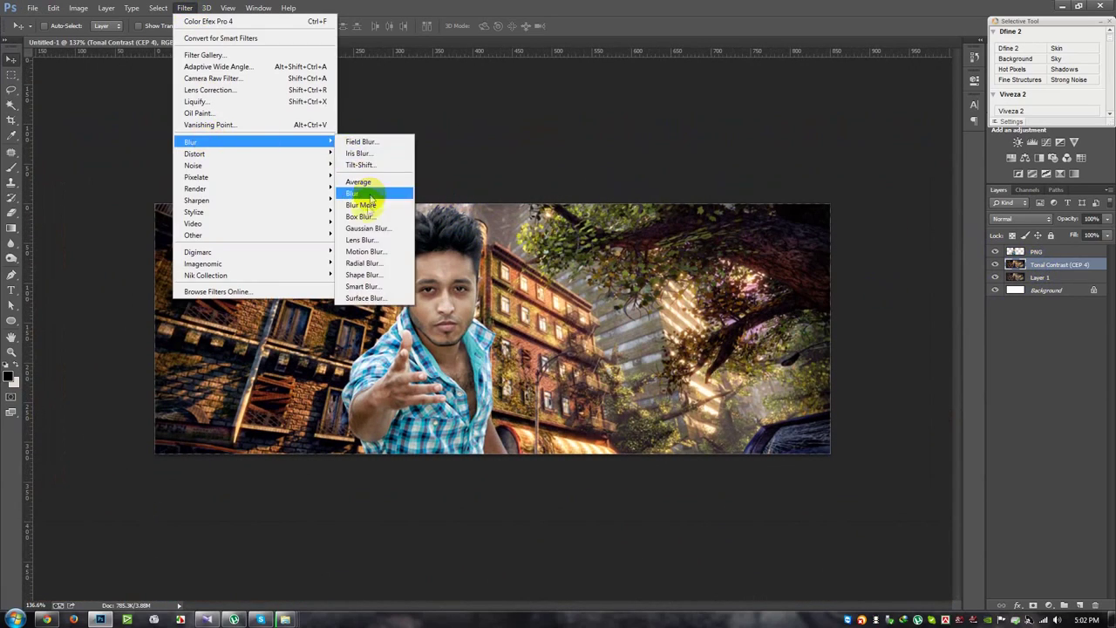
pyautogui.click(357, 227)
pyautogui.moveTo(733, 294); pyautogui.dragTo(729, 291)
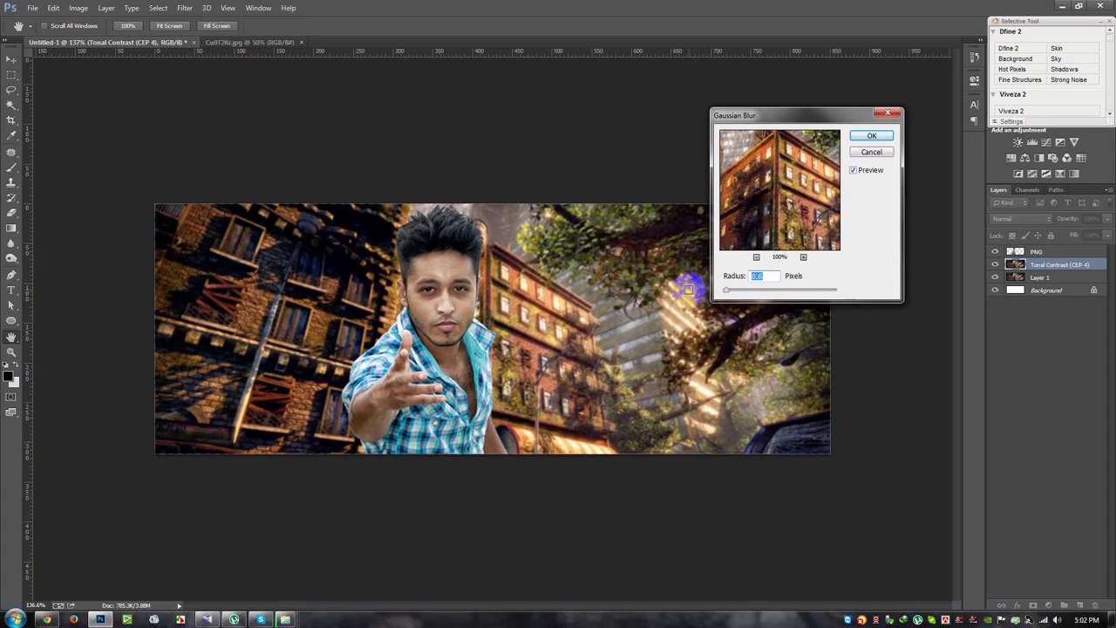
pyautogui.click(872, 136)
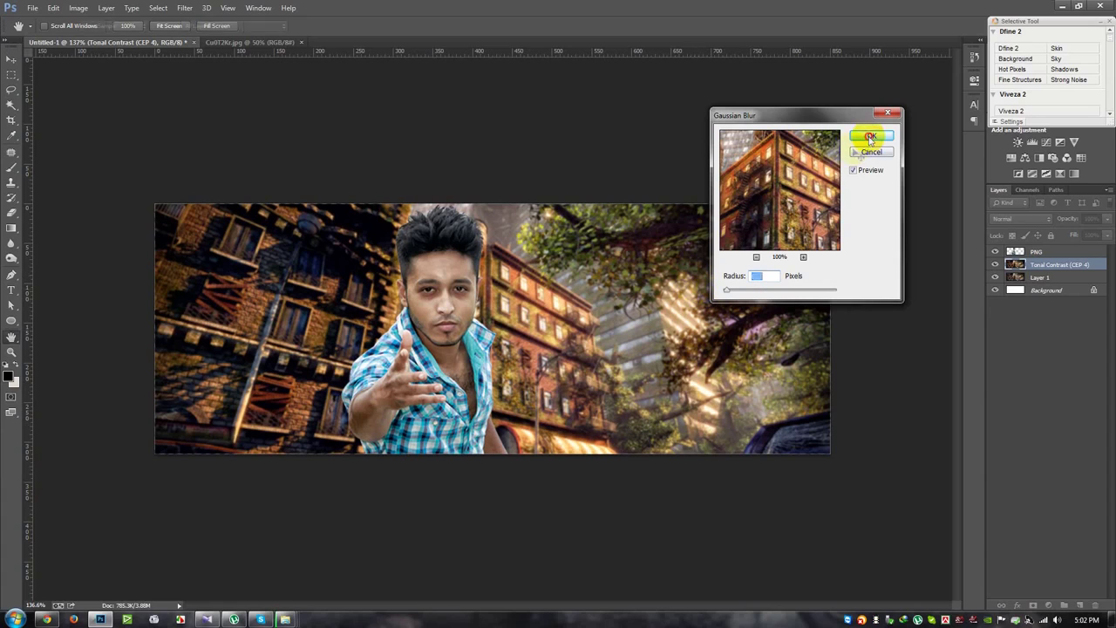
pyautogui.click(1036, 251)
pyautogui.click(206, 8)
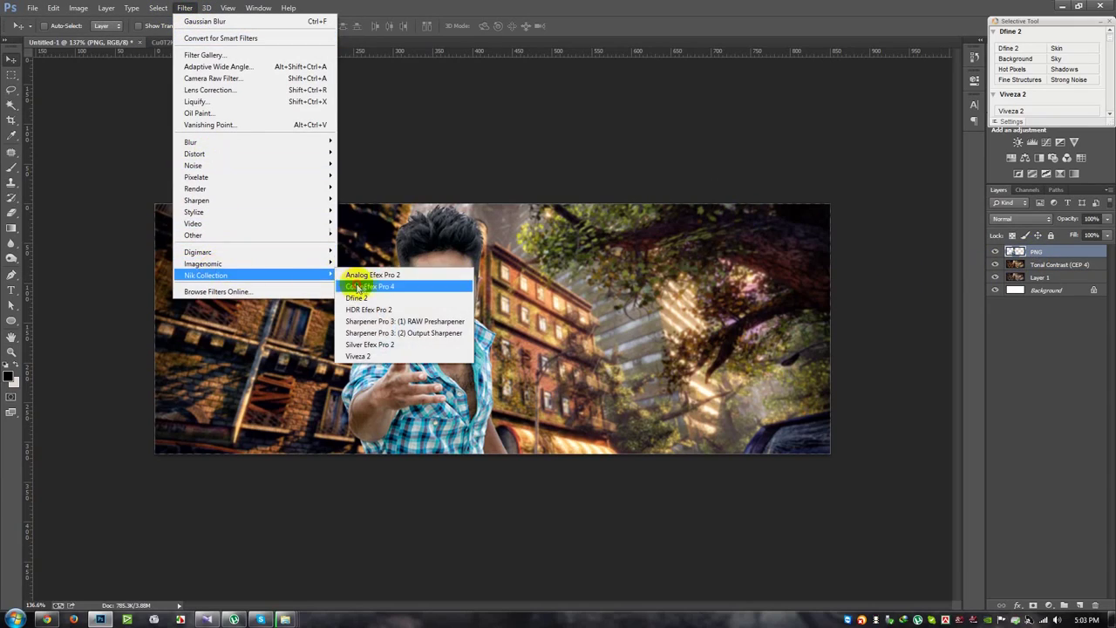
# - Apply Color Efex Pro 4 Detail Extractor to the man's PNG layer as a new layer
pyautogui.moveTo(207, 275)
pyautogui.click(363, 285)
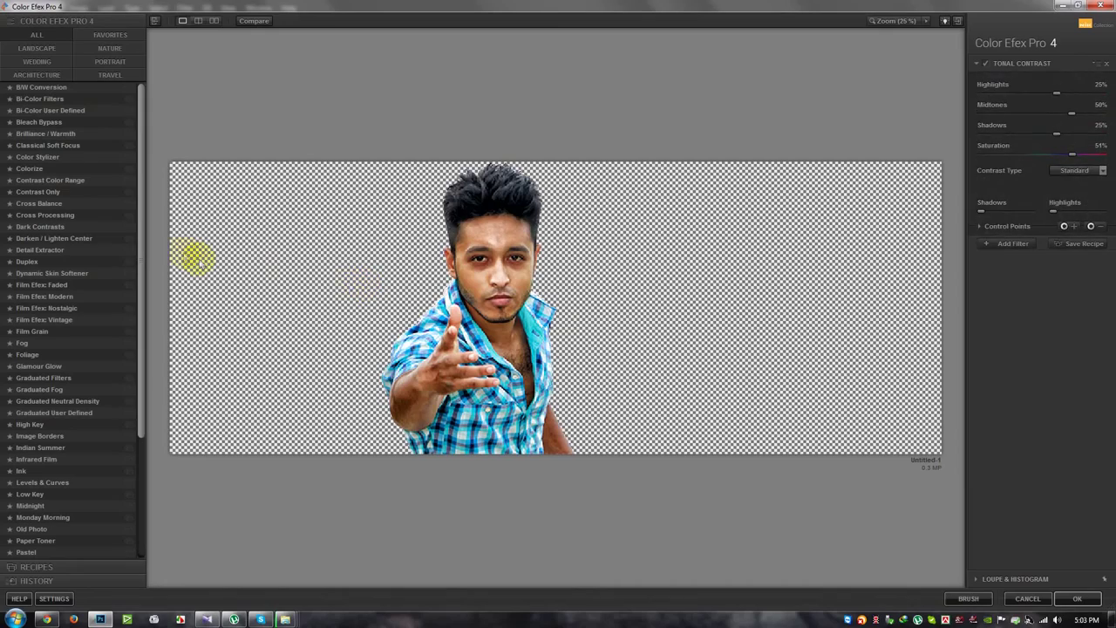
pyautogui.click(43, 227)
pyautogui.click(39, 249)
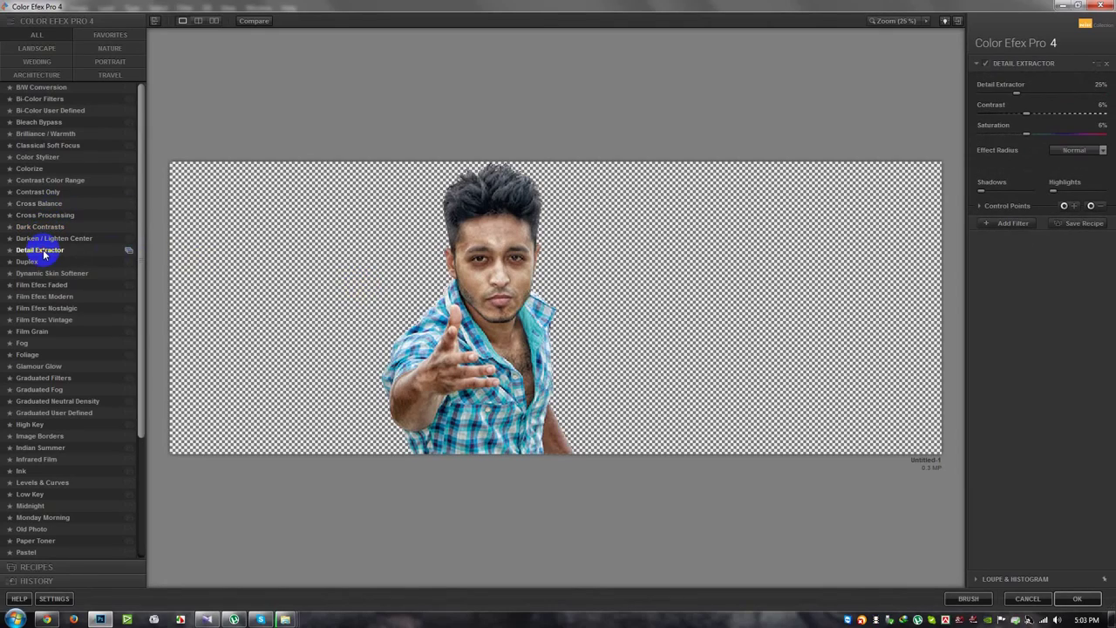
pyautogui.click(1080, 596)
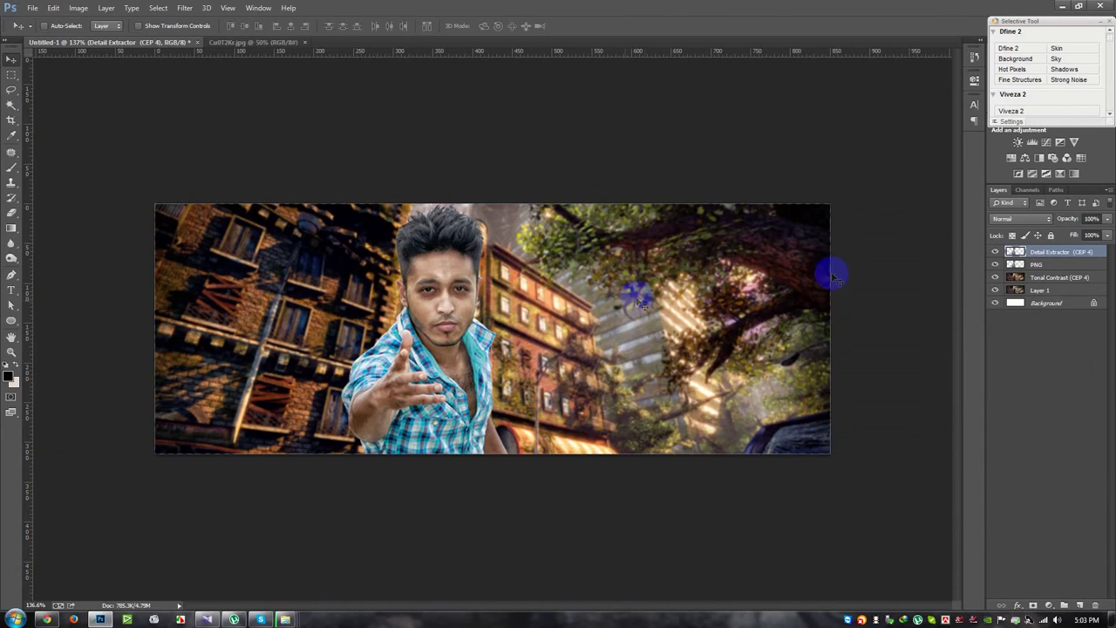
pyautogui.click(1043, 277)
pyautogui.click(185, 8)
pyautogui.click(218, 26)
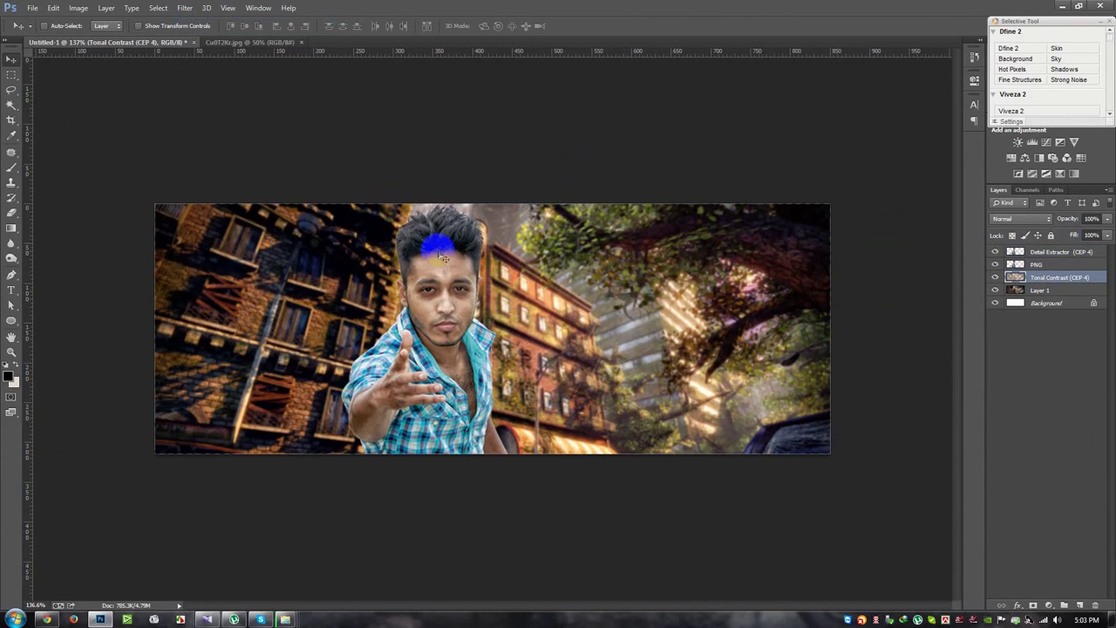
# - Reselect the man's Detail Extractor layer and zoom in to inspect the gritty look
pyautogui.scroll(5, 497, 266)
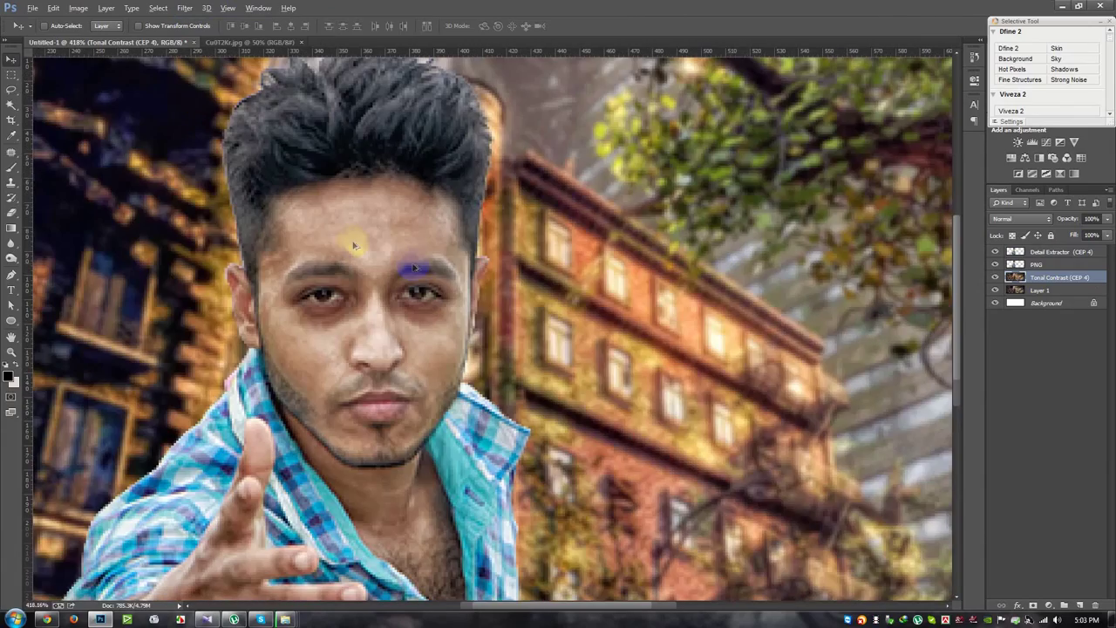
pyautogui.click(1046, 251)
pyautogui.scroll(-2, 356, 228)
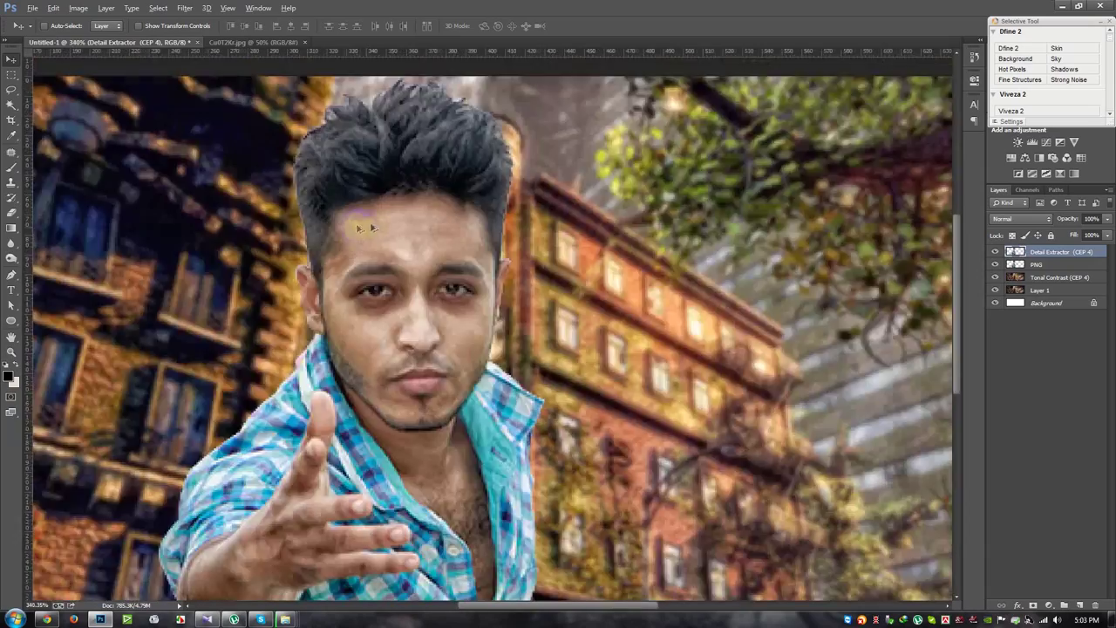
pyautogui.scroll(-1, 384, 236)
pyautogui.scroll(-2, 411, 245)
pyautogui.scroll(1, 412, 249)
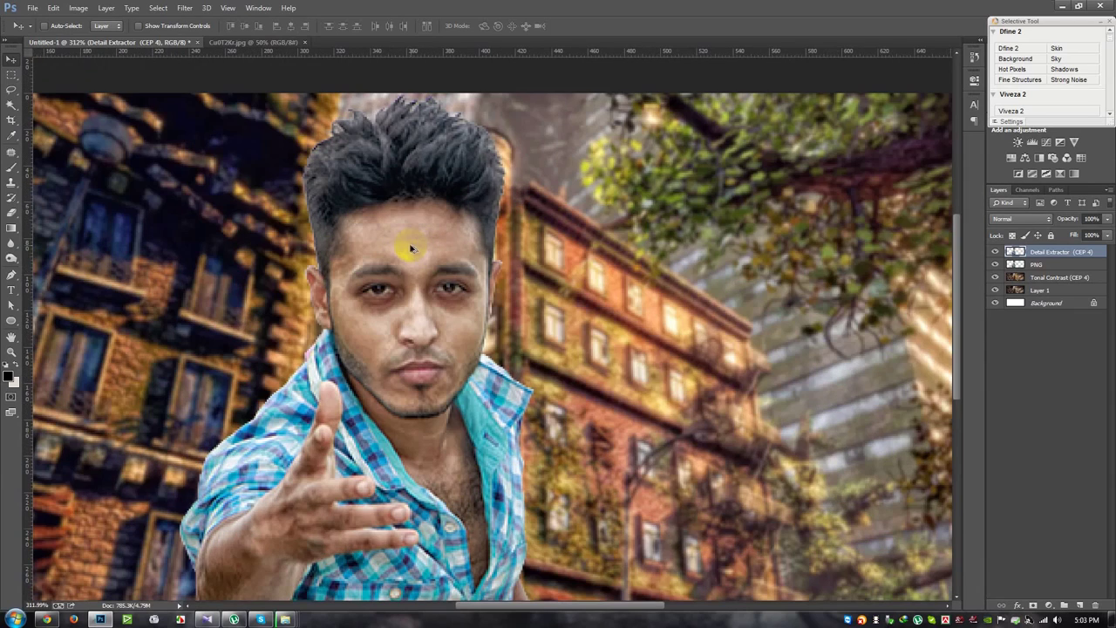
# - Select the Smudge Tool and set its Strength to 10%
pyautogui.moveTo(11, 245); pyautogui.dragTo(57, 268)
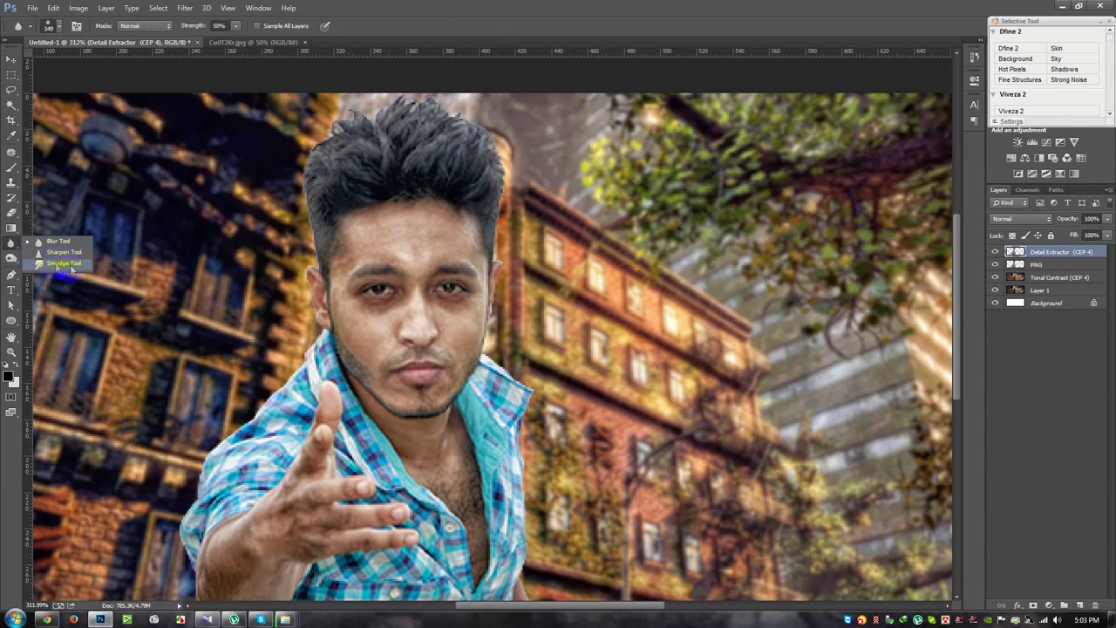
pyautogui.click(53, 268)
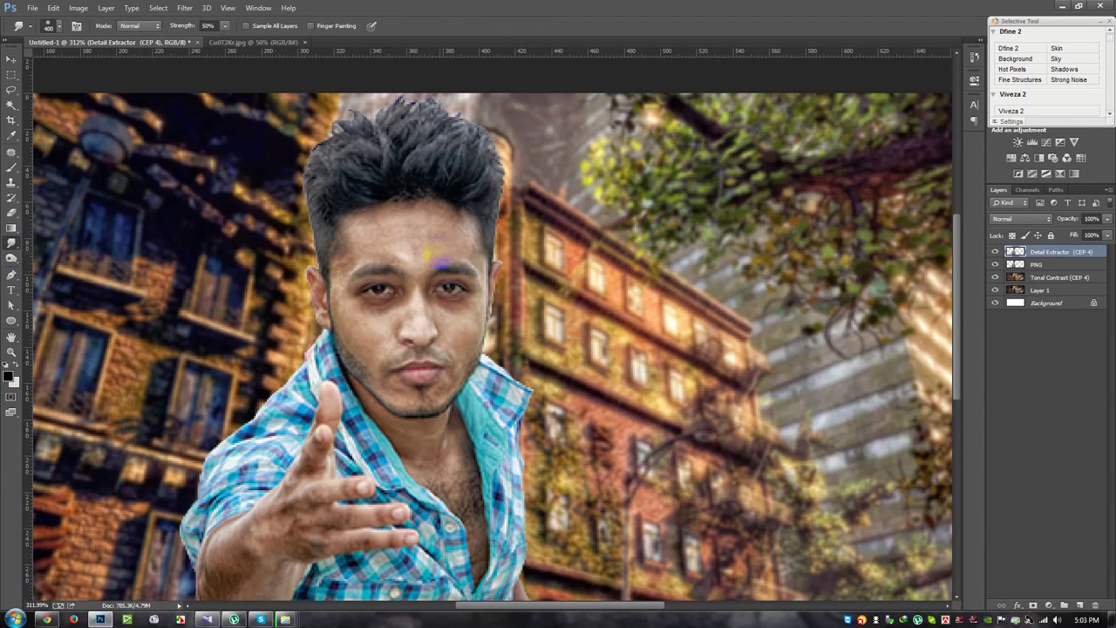
pyautogui.click(207, 25)
pyautogui.write('10')
# - Smudge the skin under the eye, up toward the brow, and on the chest
pyautogui.click(398, 312)
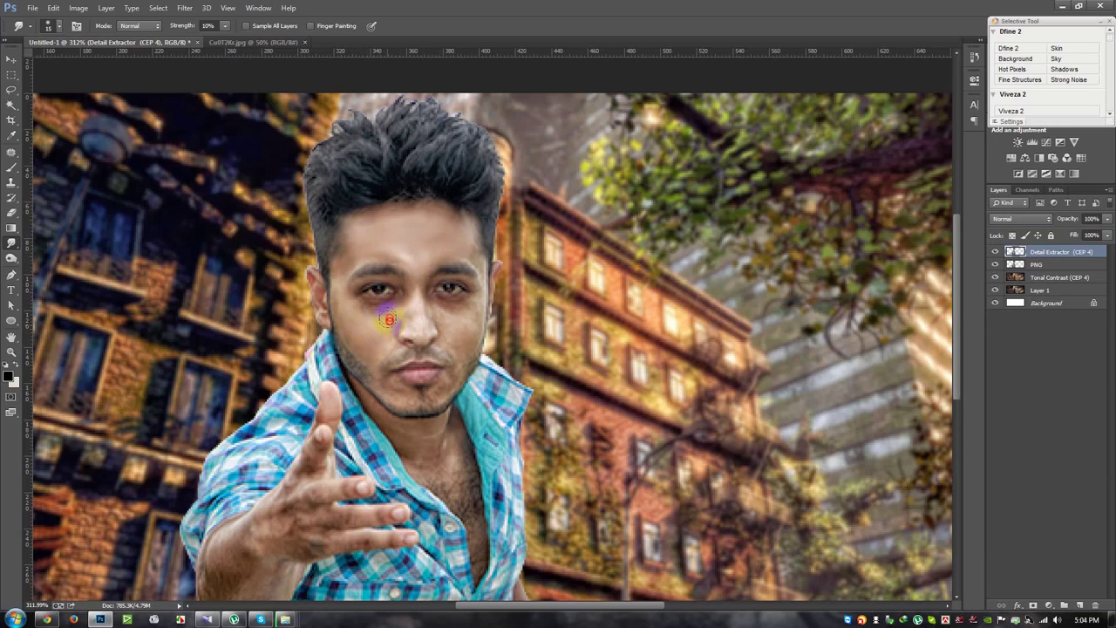
pyautogui.moveTo(336, 274); pyautogui.dragTo(344, 275)
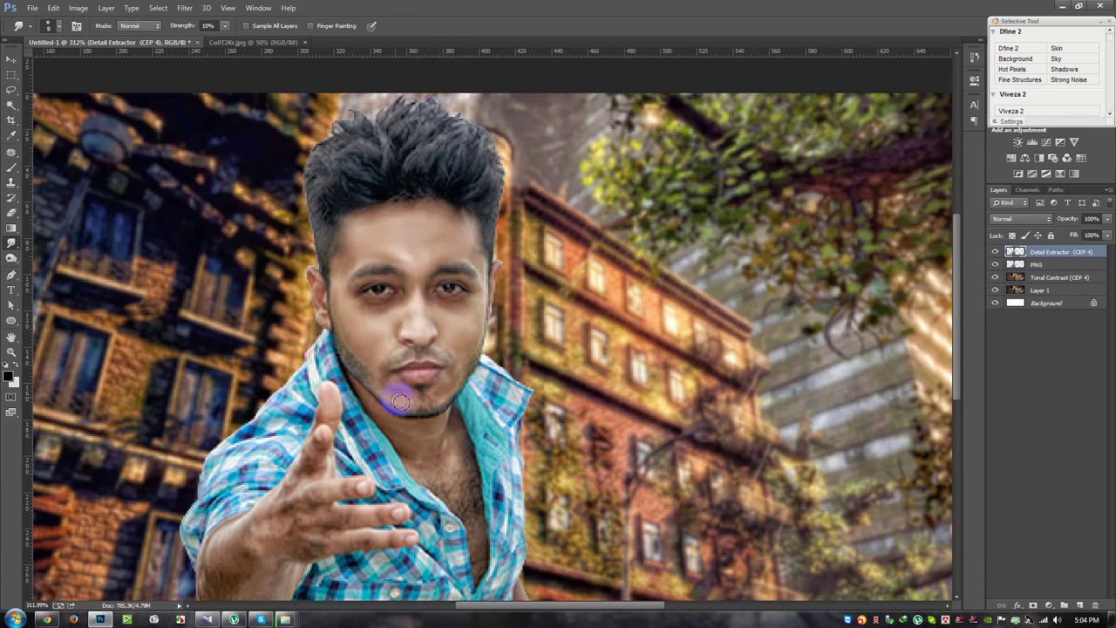
pyautogui.scroll(-1, 410, 396)
pyautogui.scroll(-2, 427, 367)
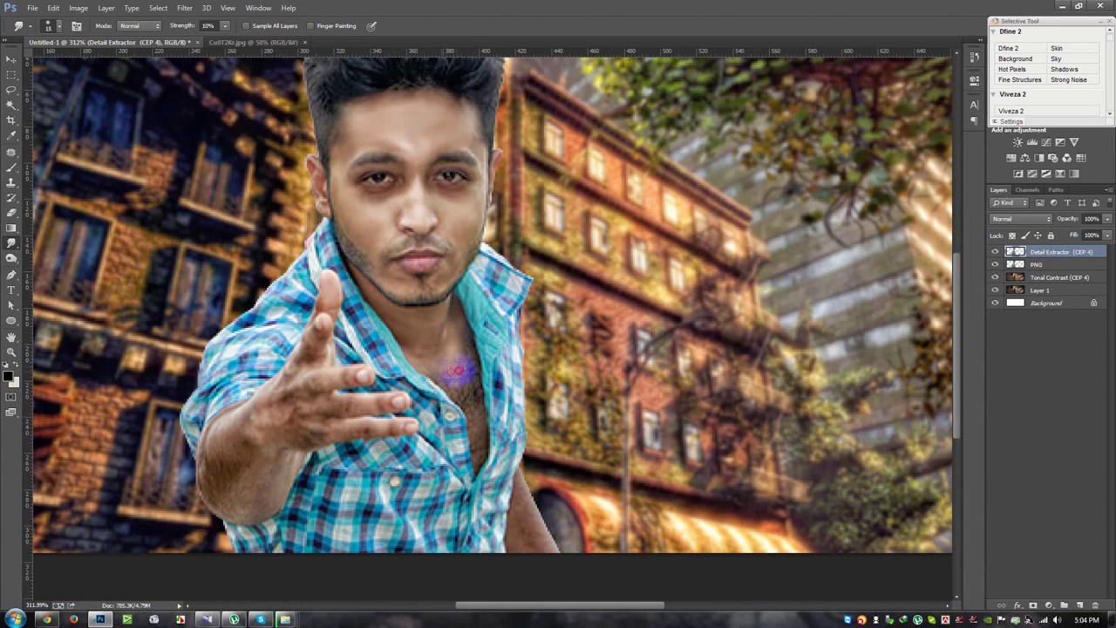
pyautogui.moveTo(449, 371); pyautogui.dragTo(472, 409)
# - Smudge the forearm near the elbow, the fingertips, palm and hand
pyautogui.scroll(-3, 518, 434)
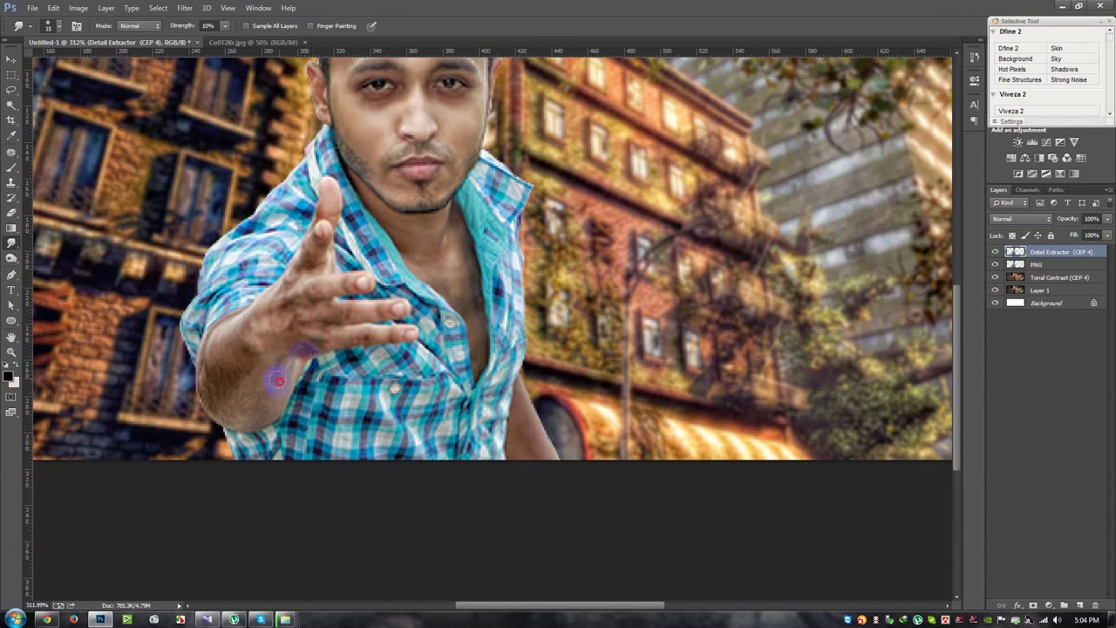
pyautogui.moveTo(216, 367); pyautogui.dragTo(260, 381)
pyautogui.moveTo(328, 213); pyautogui.dragTo(326, 218)
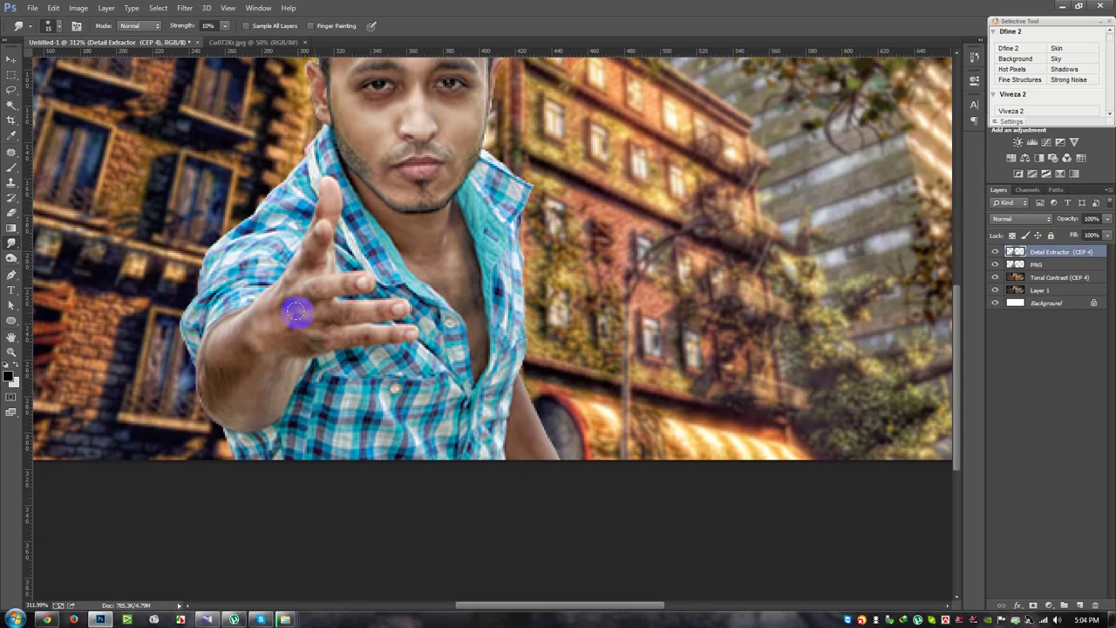
pyautogui.moveTo(412, 336); pyautogui.dragTo(408, 336)
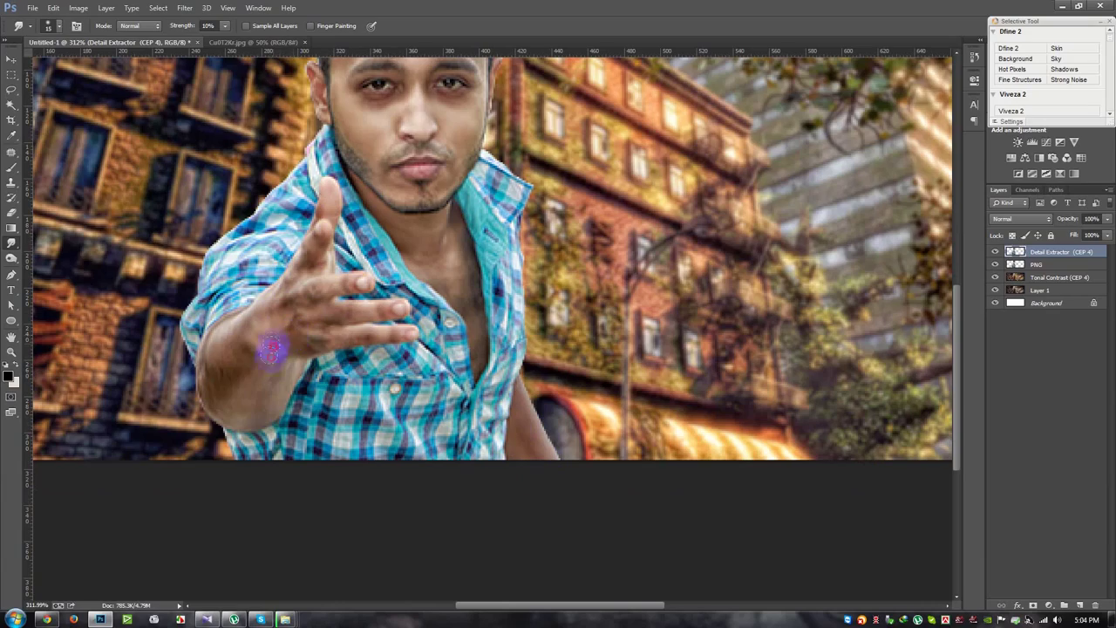
pyautogui.scroll(-5, 281, 394)
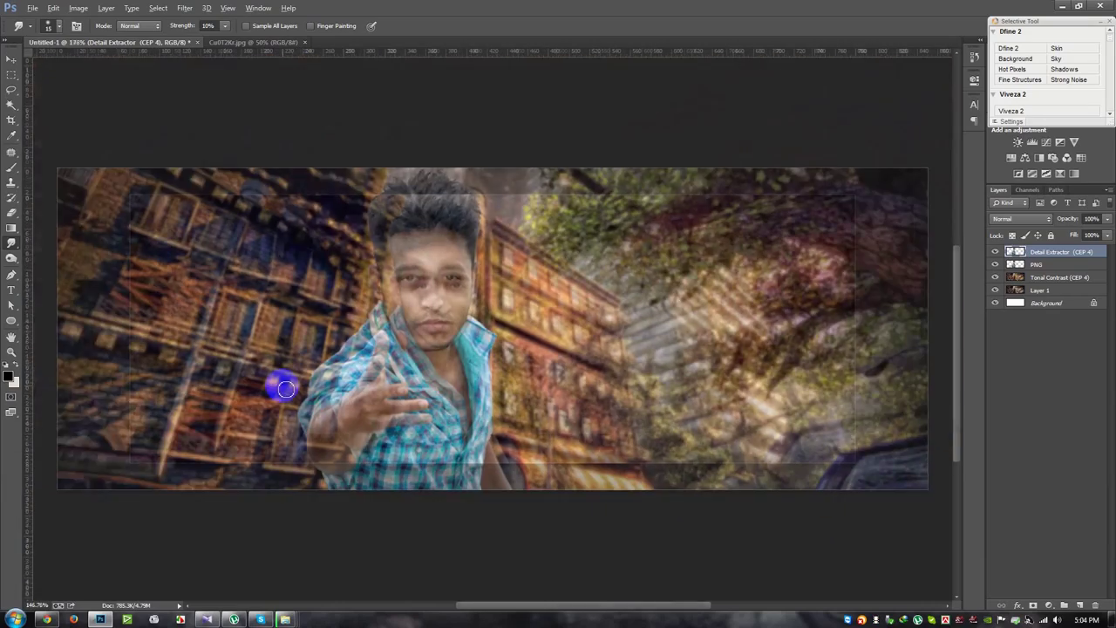
pyautogui.scroll(2, 296, 383)
pyautogui.scroll(-1, 309, 375)
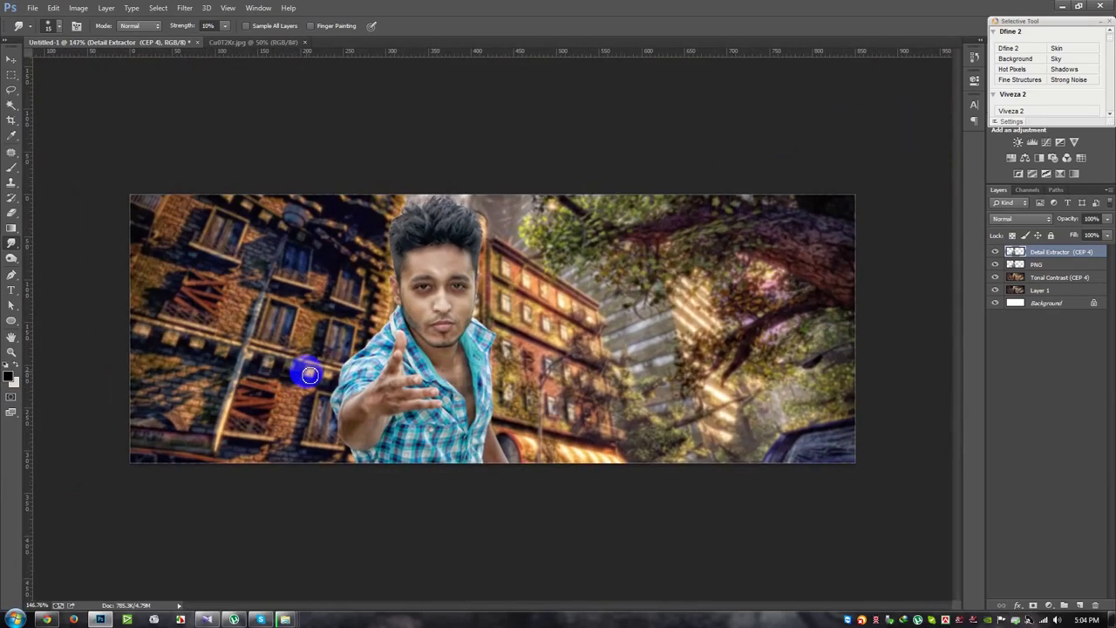
# - Mute the Tonal Contrast background in Camera Raw: Highlights -58, Shadows -73, Whites -100
pyautogui.click(1039, 277)
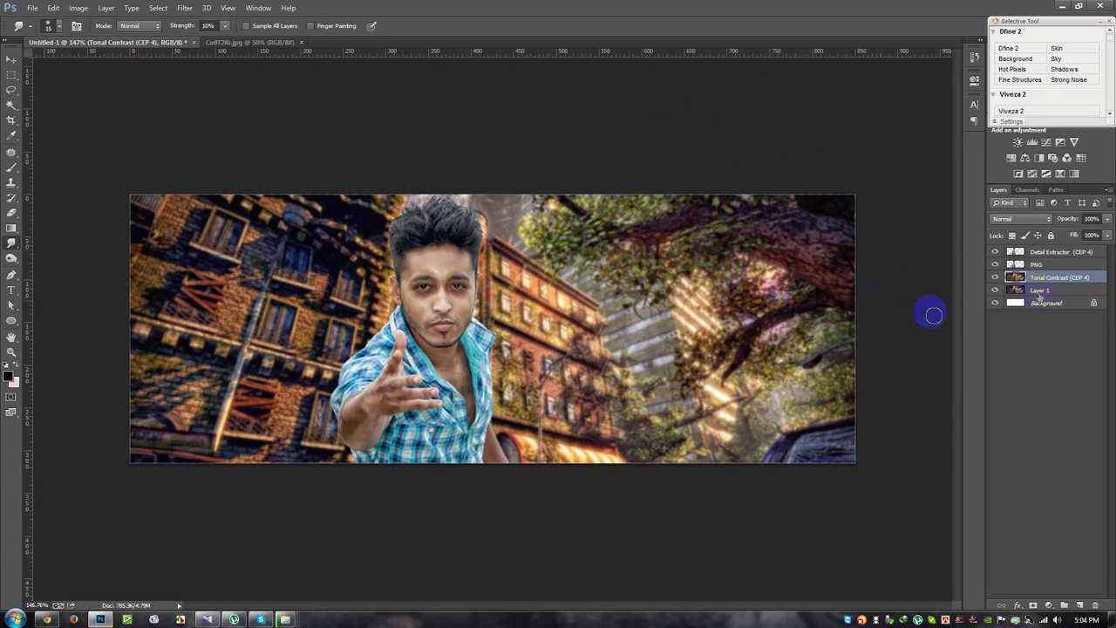
pyautogui.click(79, 8)
pyautogui.moveTo(95, 39)
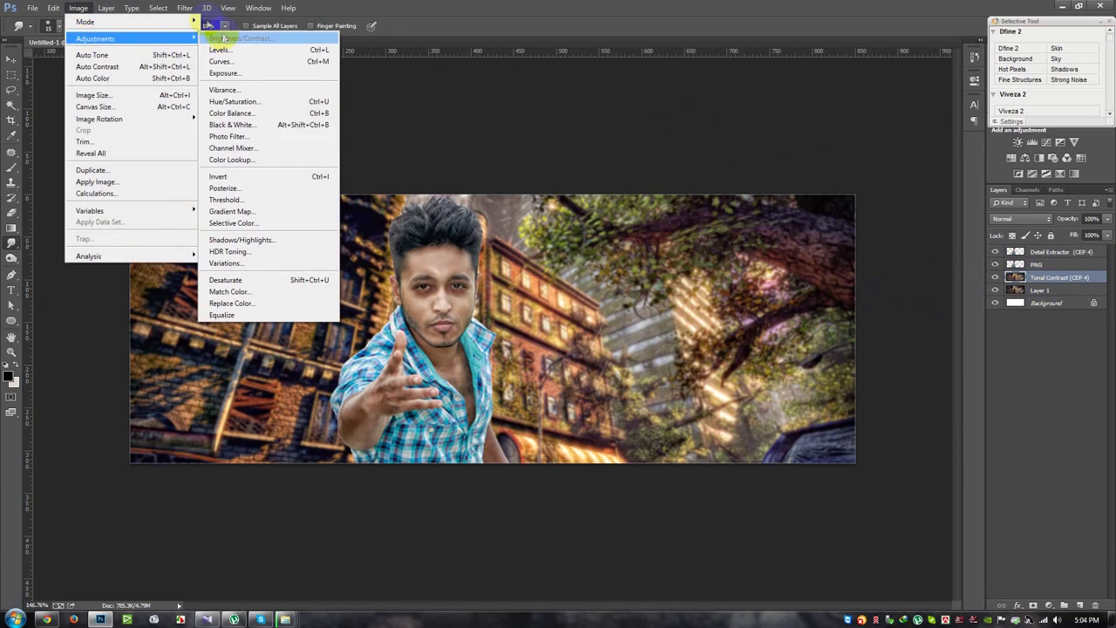
pyautogui.click(196, 78)
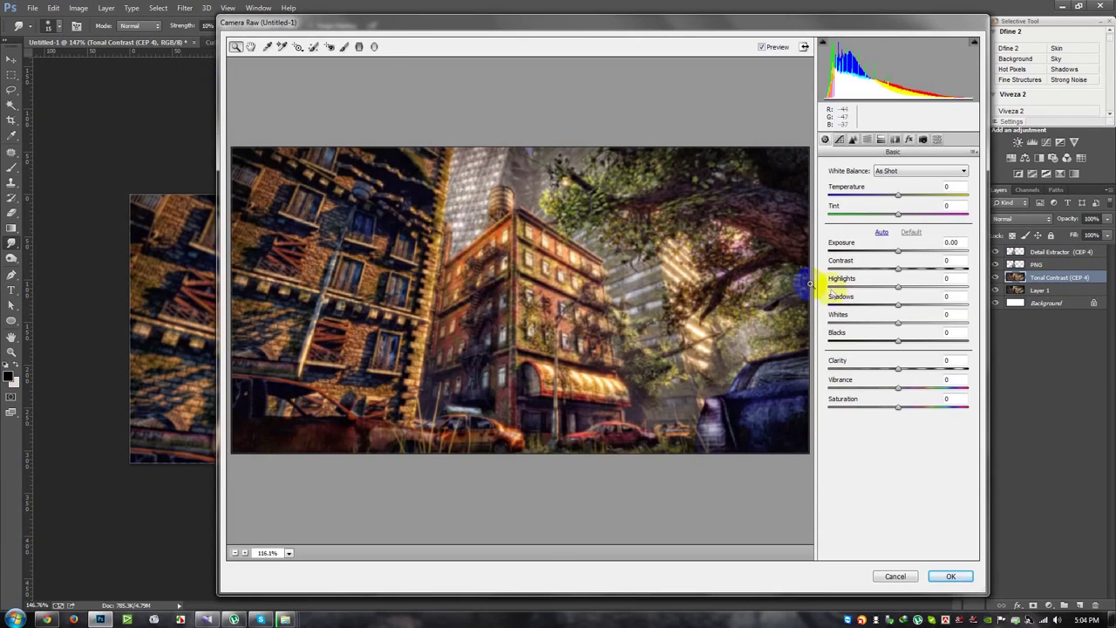
pyautogui.moveTo(897, 304)
pyautogui.mouseDown()
pyautogui.moveTo(845, 304)
pyautogui.moveTo(828, 324)
pyautogui.mouseUp()
pyautogui.moveTo(894, 288)
pyautogui.mouseDown()
pyautogui.moveTo(811, 288)
pyautogui.moveTo(857, 286)
pyautogui.mouseUp()
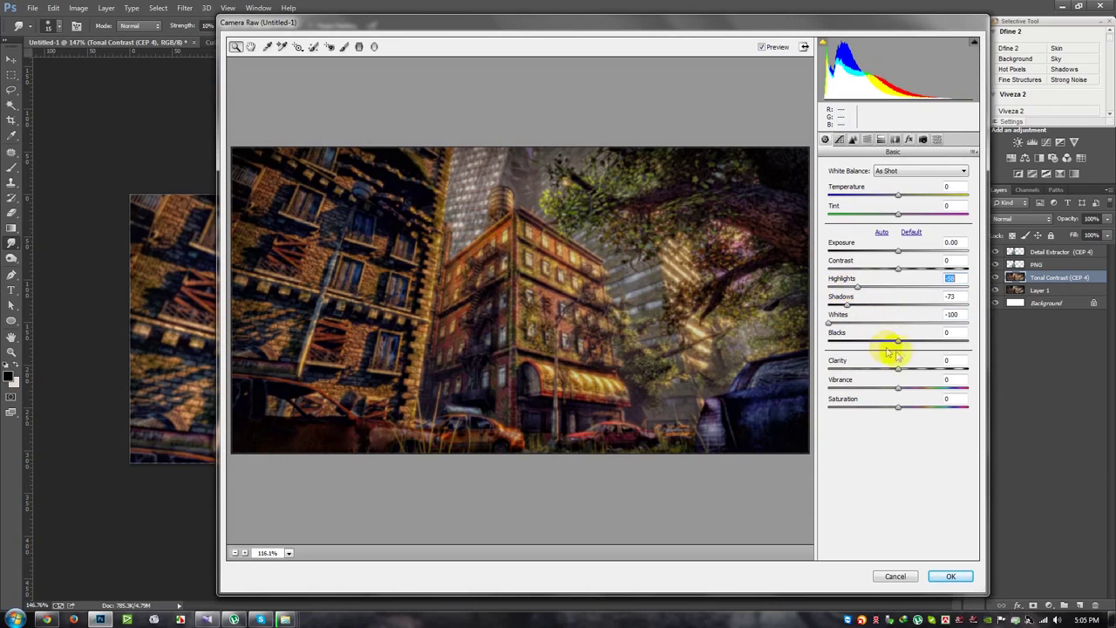
pyautogui.moveTo(897, 340); pyautogui.dragTo(900, 337)
pyautogui.click(951, 575)
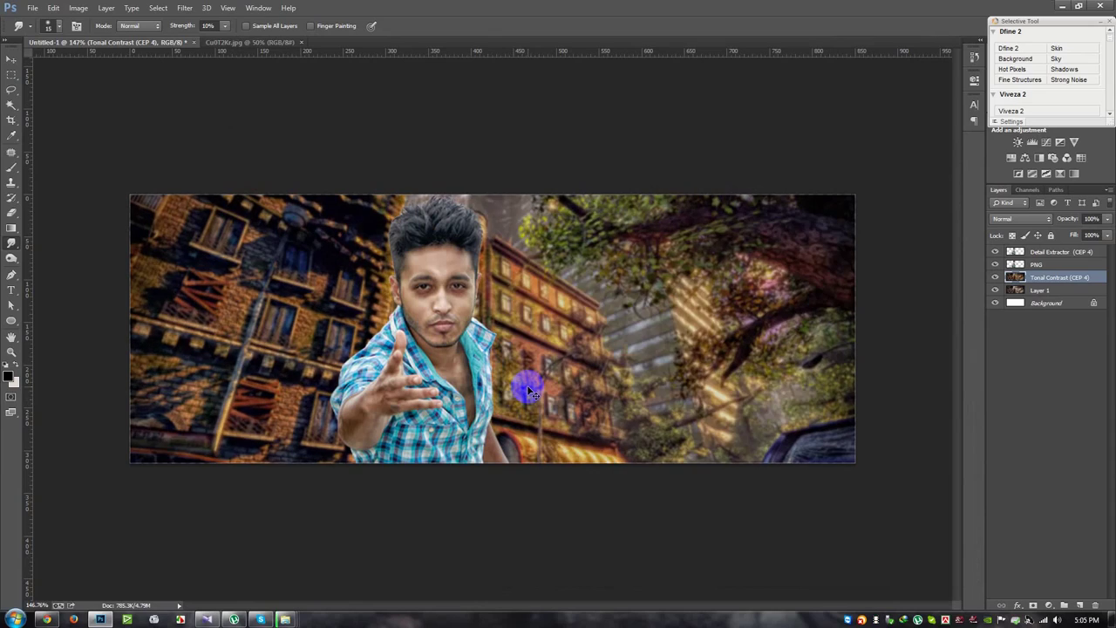
# - Add a new Layer 2 above Detail Extractor and apply the merged image into it
pyautogui.click(10, 61)
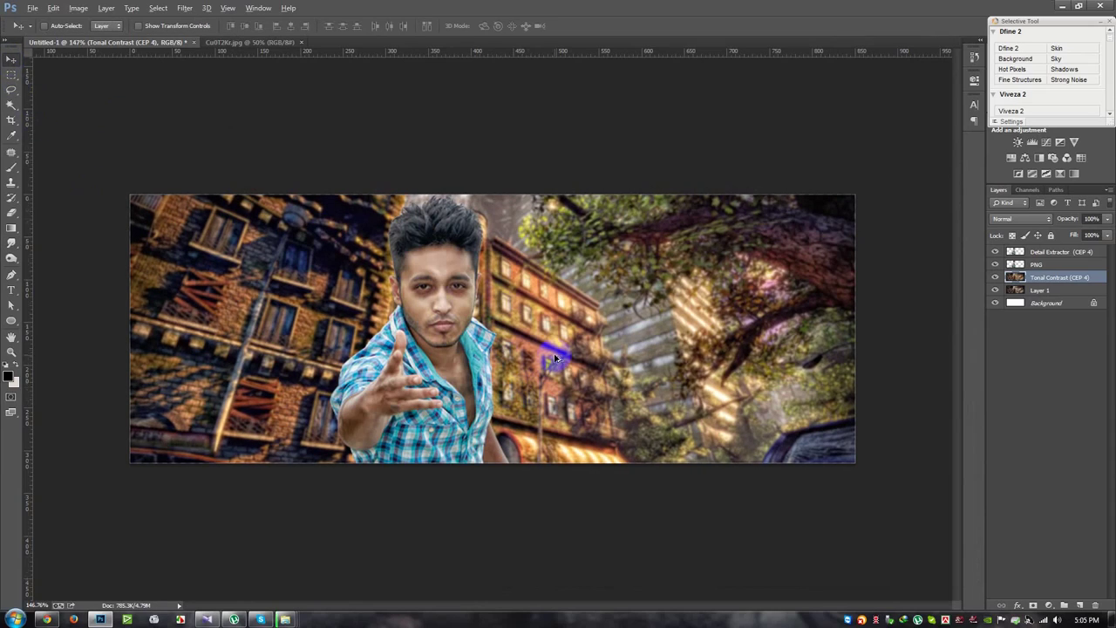
pyautogui.scroll(3, 555, 357)
pyautogui.scroll(-2, 555, 357)
pyautogui.click(1056, 251)
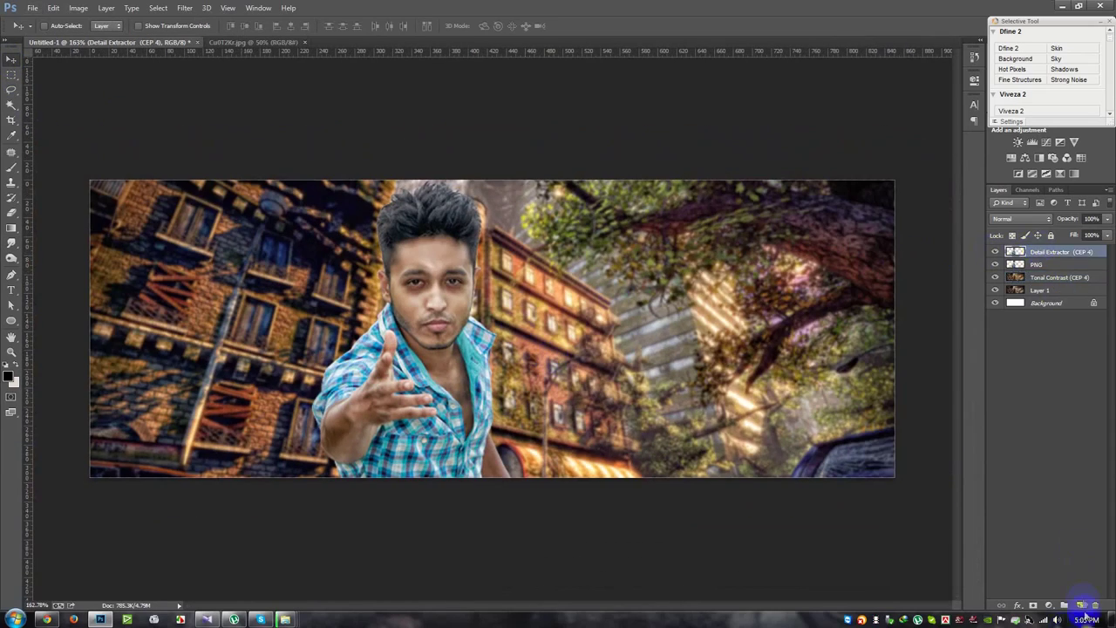
pyautogui.click(1080, 604)
pyautogui.click(78, 7)
pyautogui.click(96, 181)
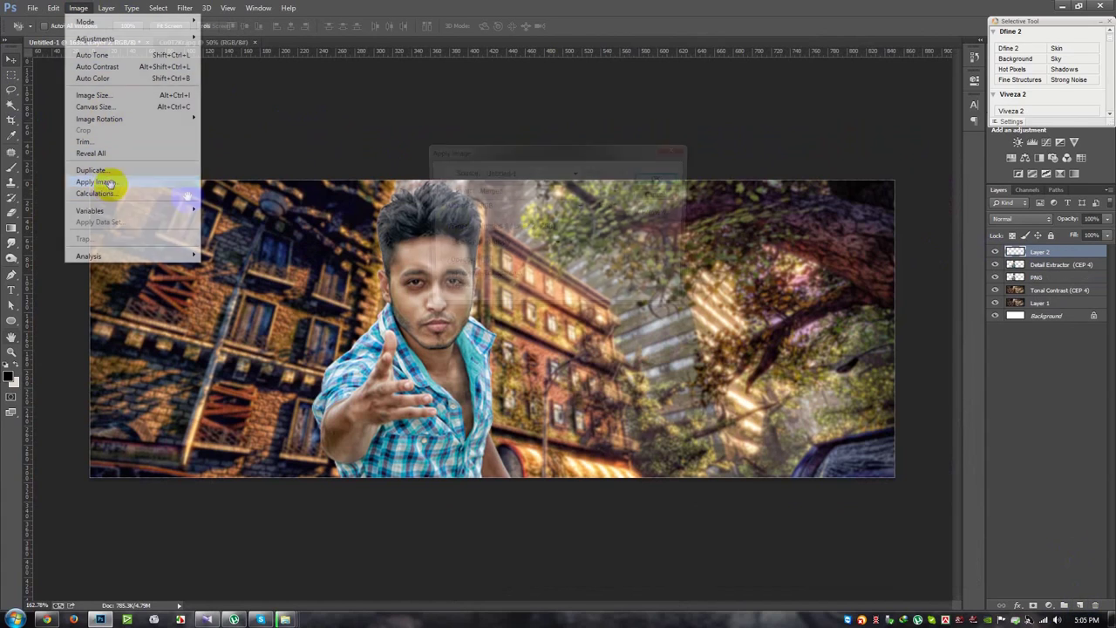
pyautogui.click(658, 175)
# - Grade Layer 2 with Color Efex Pro 4 Cross Processing at 20% strength
pyautogui.click(185, 9)
pyautogui.moveTo(206, 274)
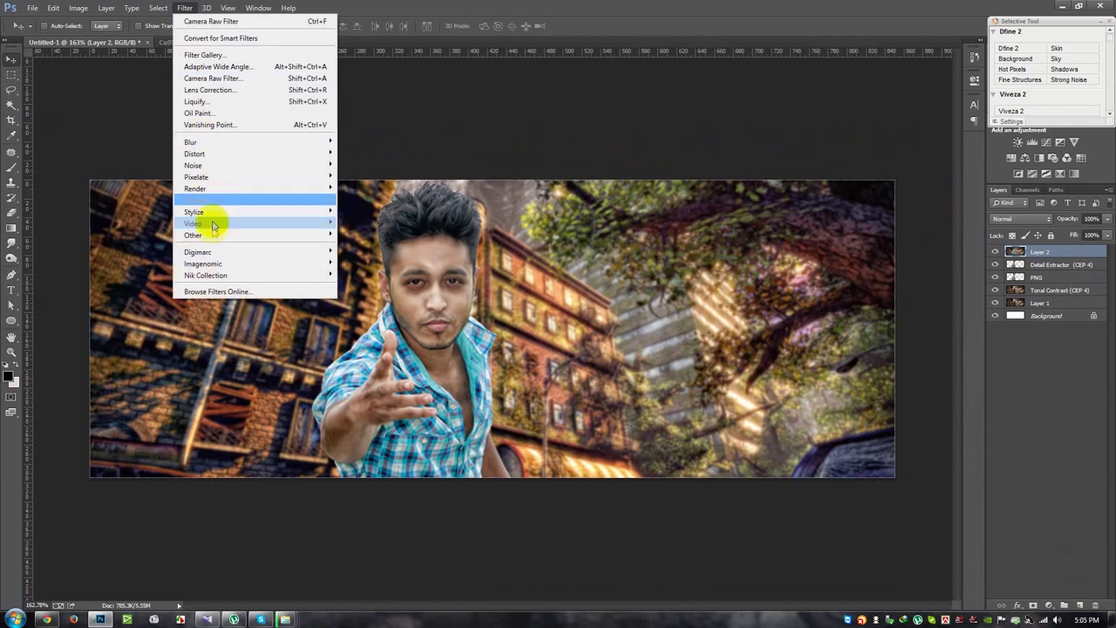
pyautogui.click(364, 288)
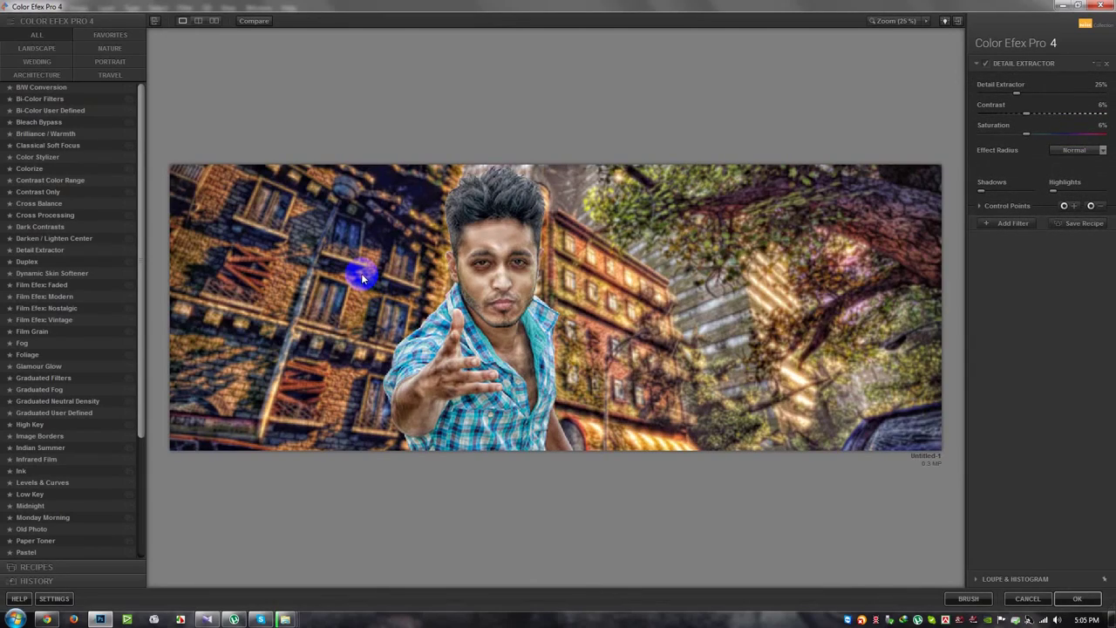
pyautogui.click(52, 181)
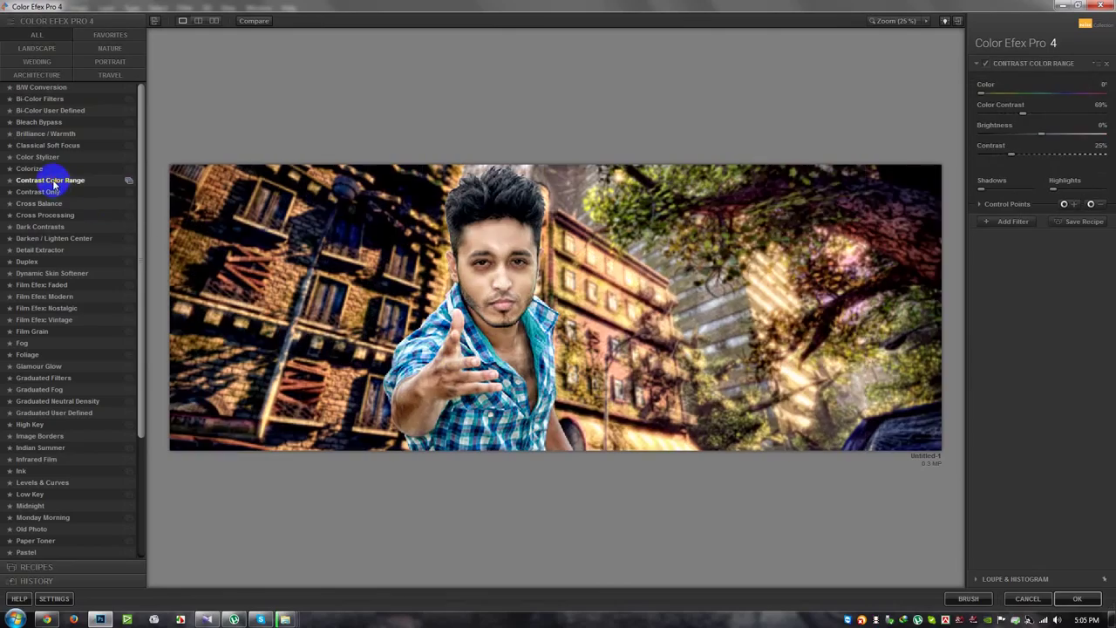
pyautogui.click(39, 203)
pyautogui.click(46, 215)
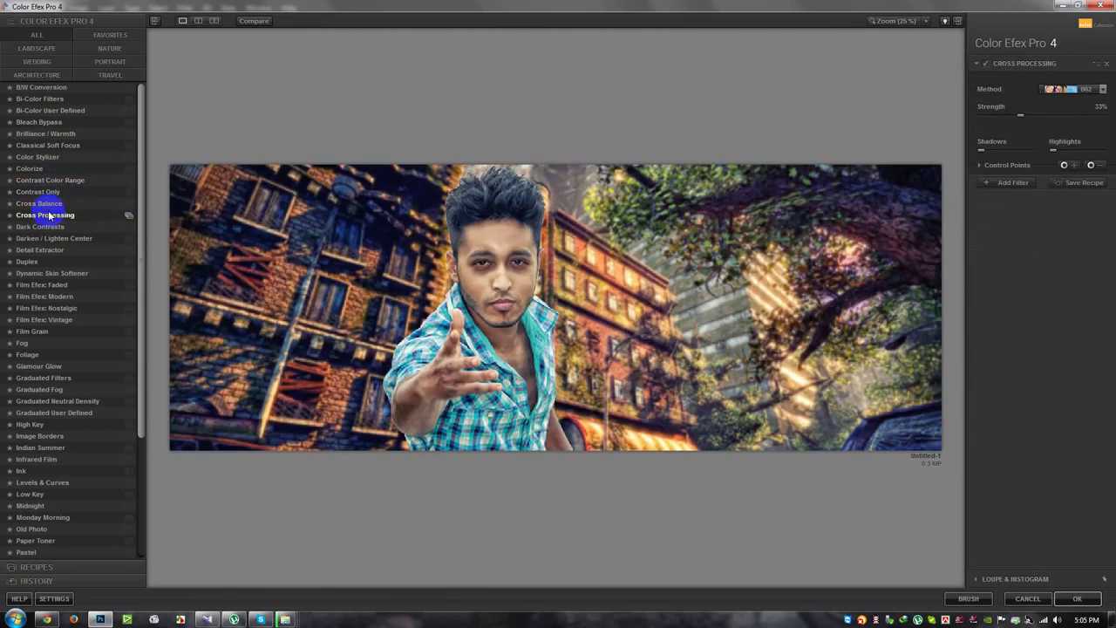
pyautogui.moveTo(1020, 114); pyautogui.dragTo(996, 116)
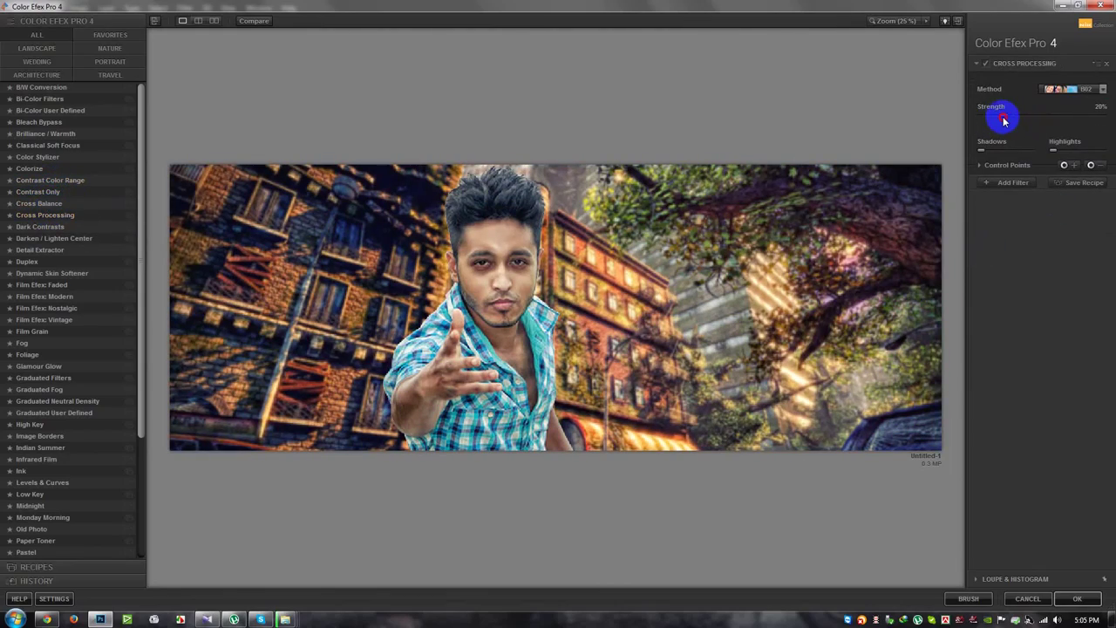
pyautogui.click(1077, 598)
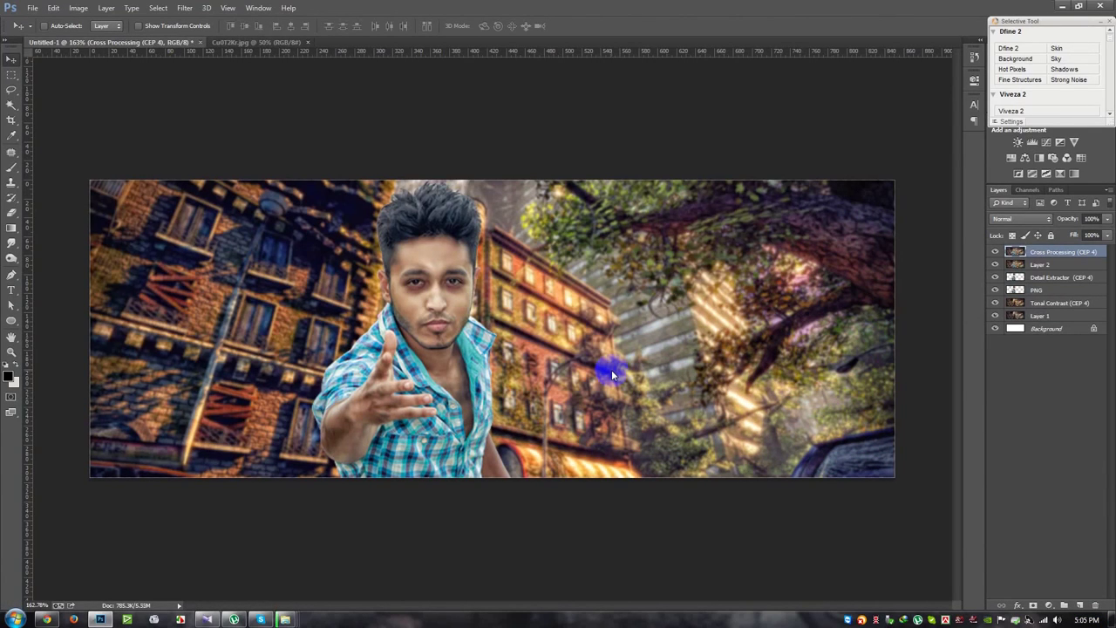
# - Duplicate the Cross Processing layer and boost its contrast with Levels
pyautogui.scroll(-3, 612, 375)
pyautogui.scroll(1, 613, 374)
pyautogui.scroll(2, 613, 374)
pyautogui.scroll(-2, 612, 375)
pyautogui.scroll(1, 613, 375)
pyautogui.scroll(1, 605, 369)
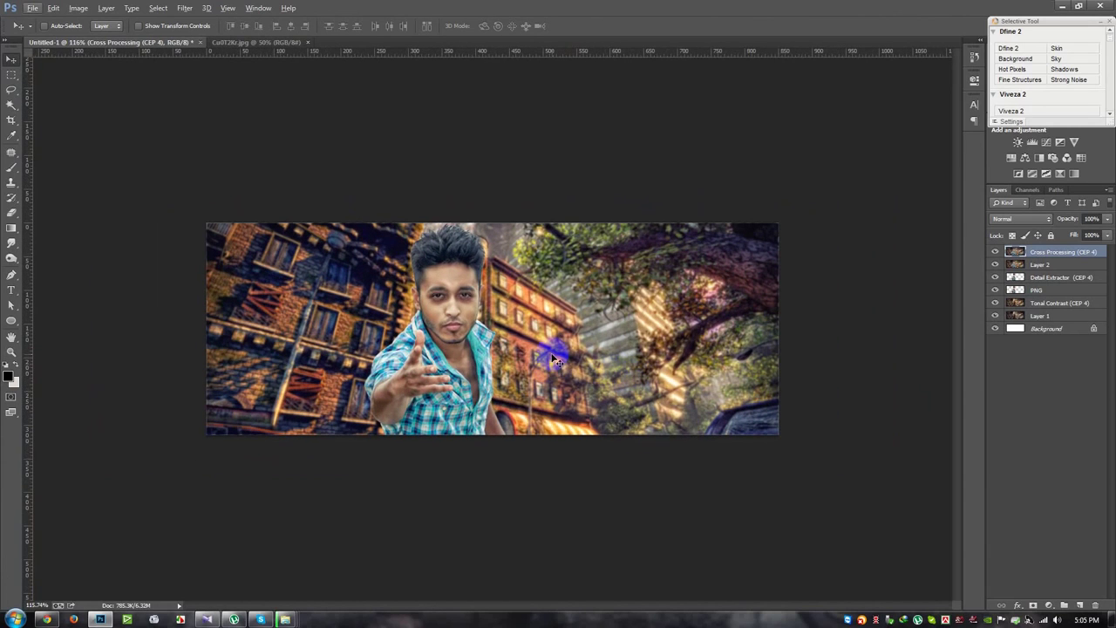
pyautogui.scroll(1, 538, 299)
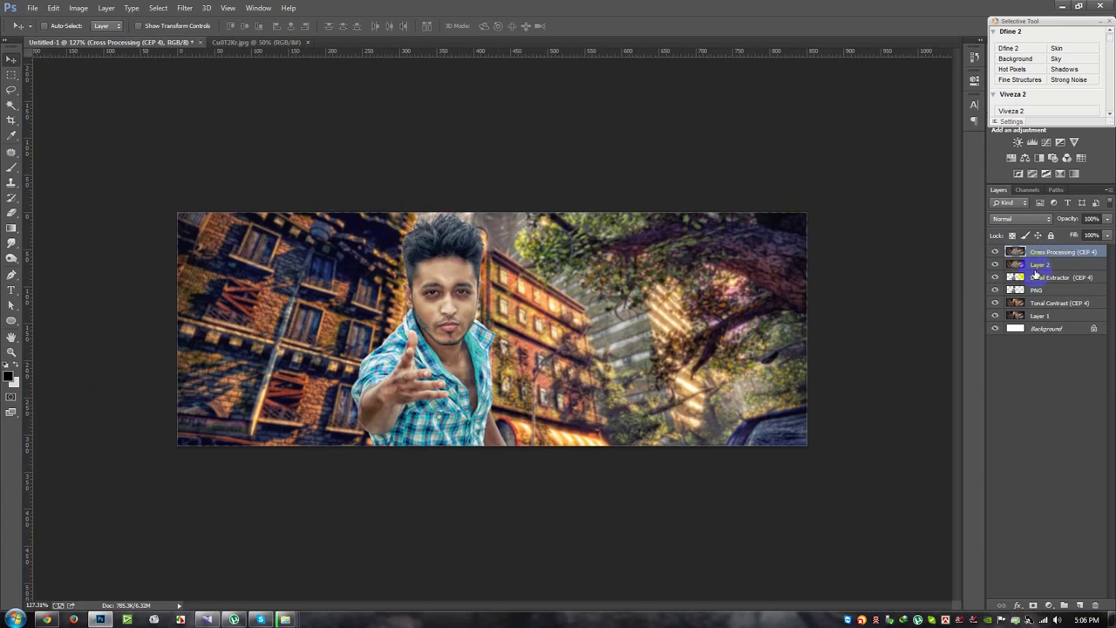
pyautogui.click(185, 8)
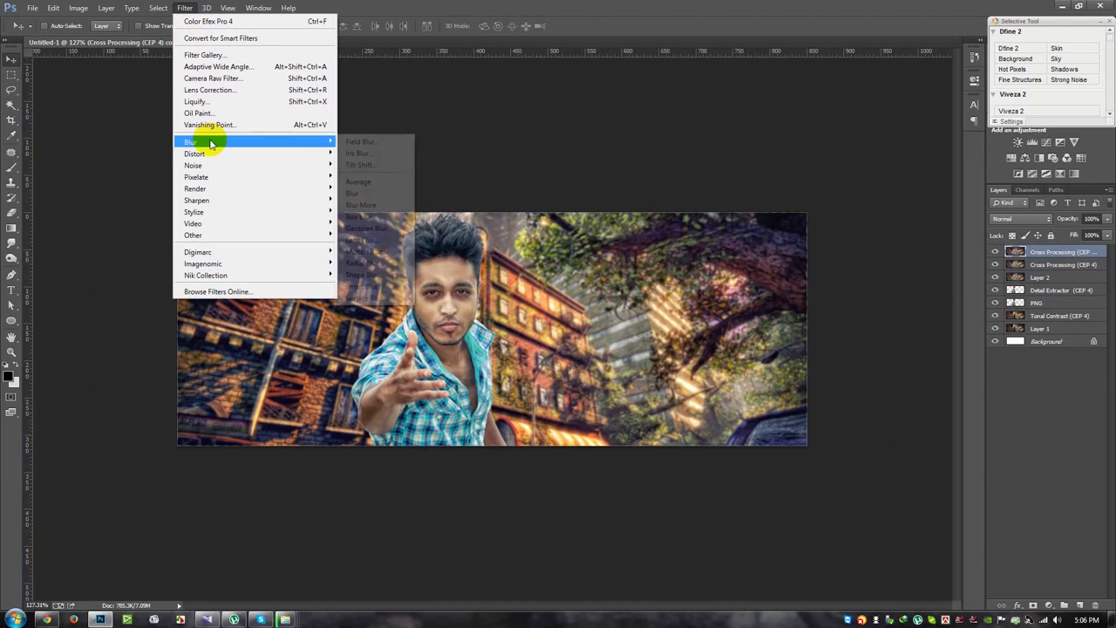
pyautogui.click(78, 8)
pyautogui.moveTo(95, 38)
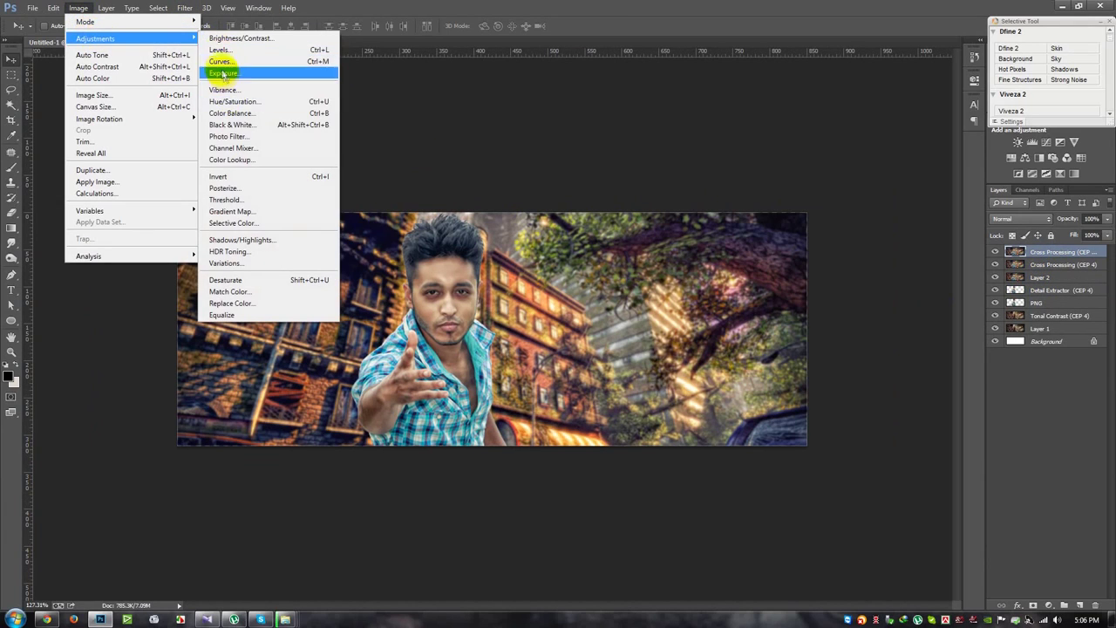
pyautogui.click(220, 50)
pyautogui.moveTo(653, 253); pyautogui.dragTo(688, 252)
pyautogui.moveTo(799, 253); pyautogui.dragTo(717, 253)
pyautogui.click(840, 142)
pyautogui.press('v')
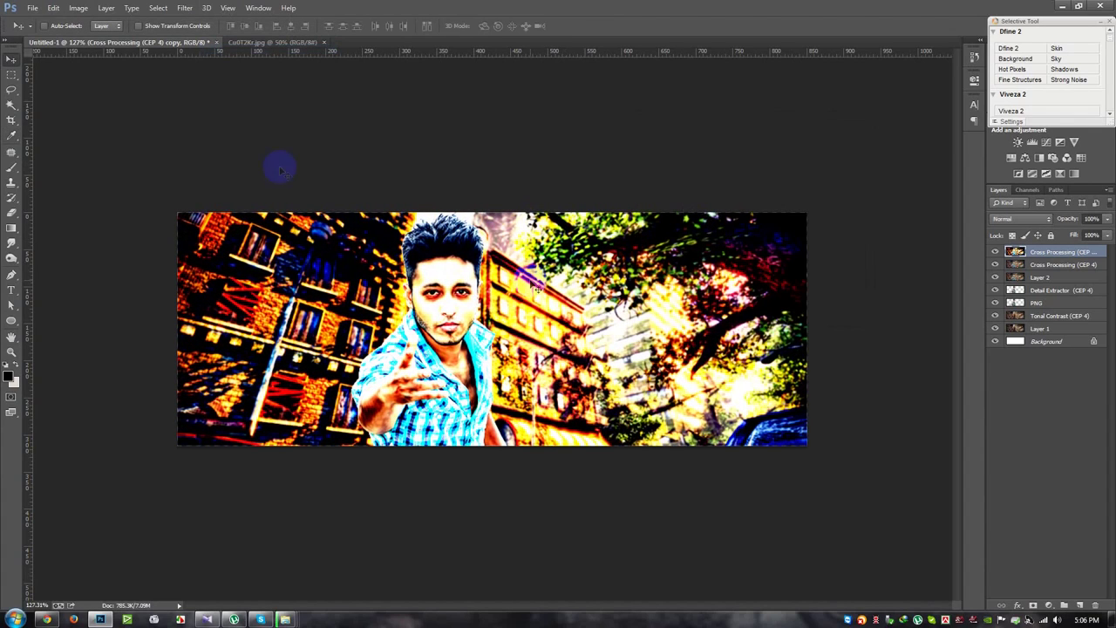
# - Blur the duplicate with a 7.8 px Gaussian Blur
pyautogui.click(185, 8)
pyautogui.click(366, 242)
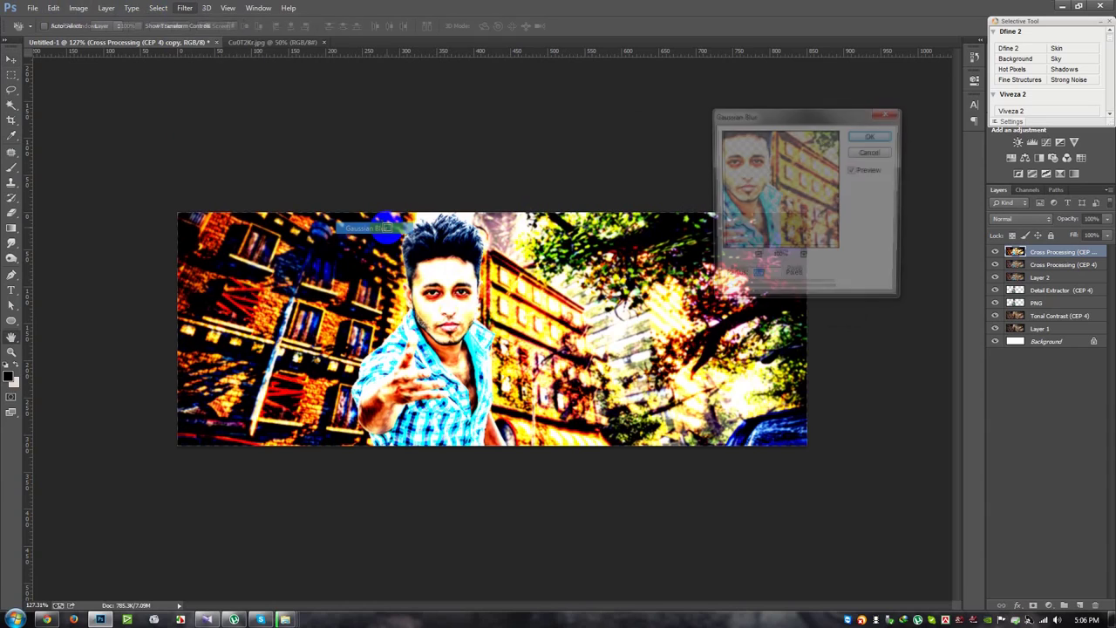
pyautogui.moveTo(737, 296); pyautogui.dragTo(769, 289)
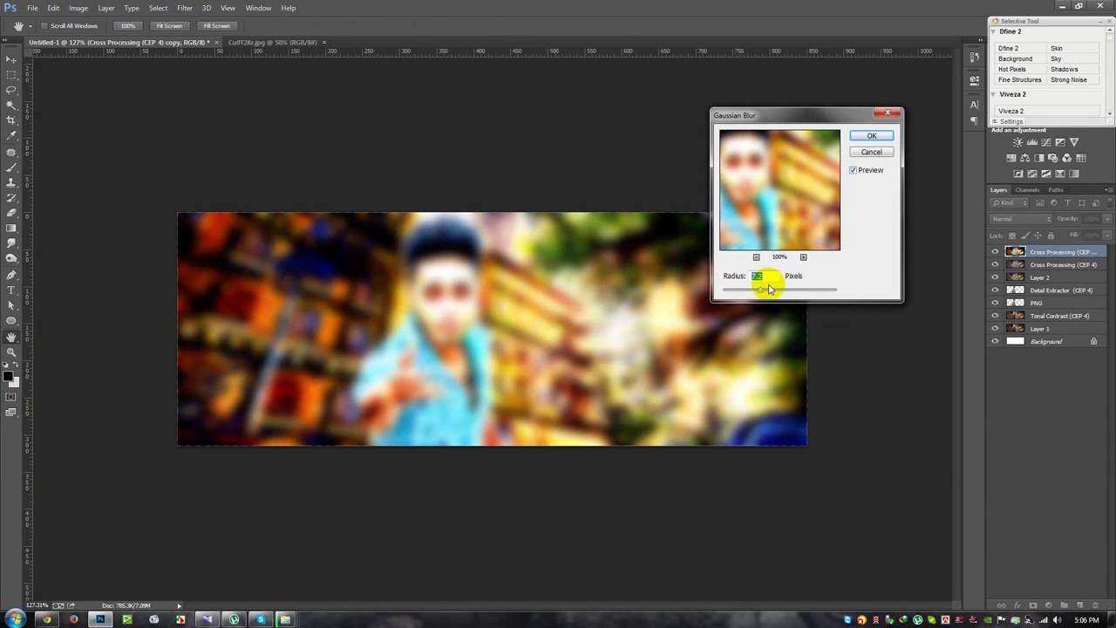
pyautogui.click(871, 135)
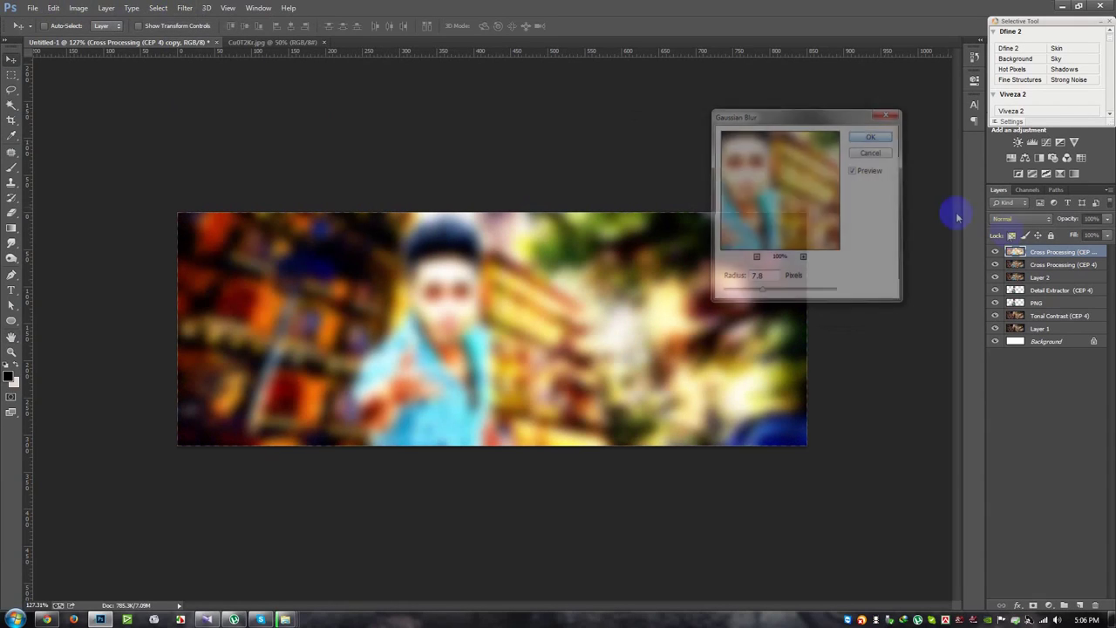
# - Blend the blurred copy in Soft Light at 61% opacity and stamp visible layers into Layer 3
pyautogui.click(1020, 219)
pyautogui.click(1002, 379)
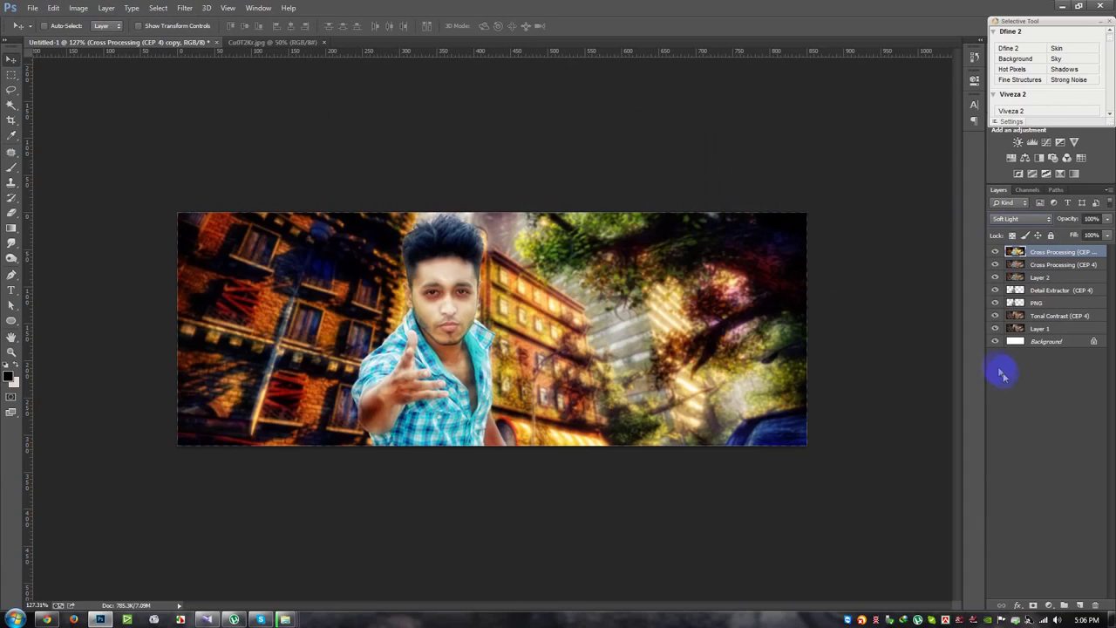
pyautogui.click(996, 252)
pyautogui.click(996, 252)
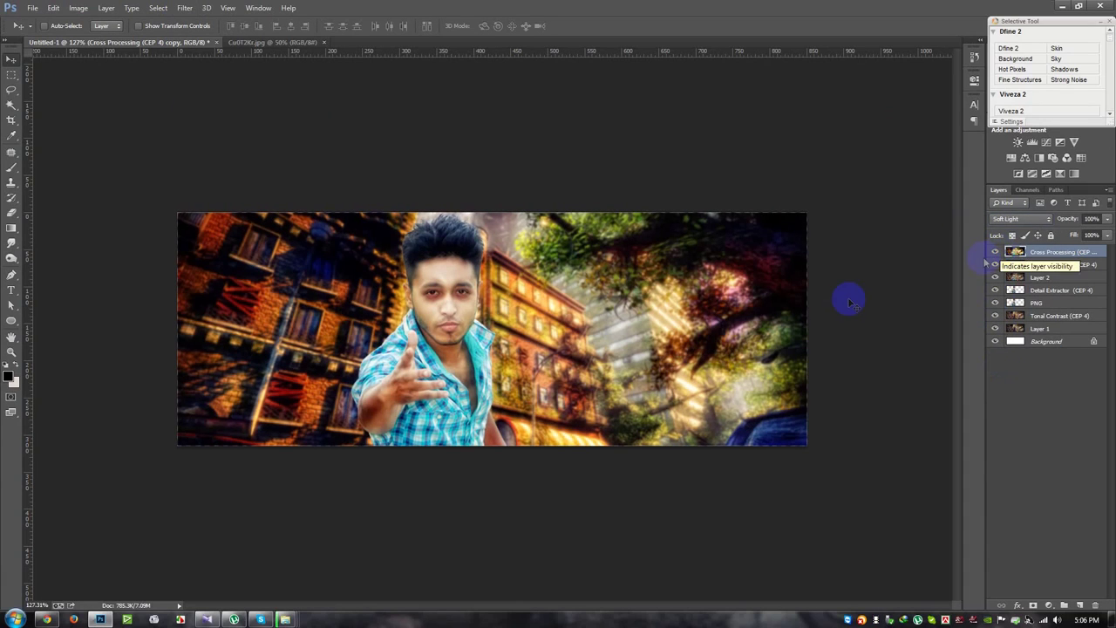
pyautogui.moveTo(1060, 224); pyautogui.dragTo(1039, 223)
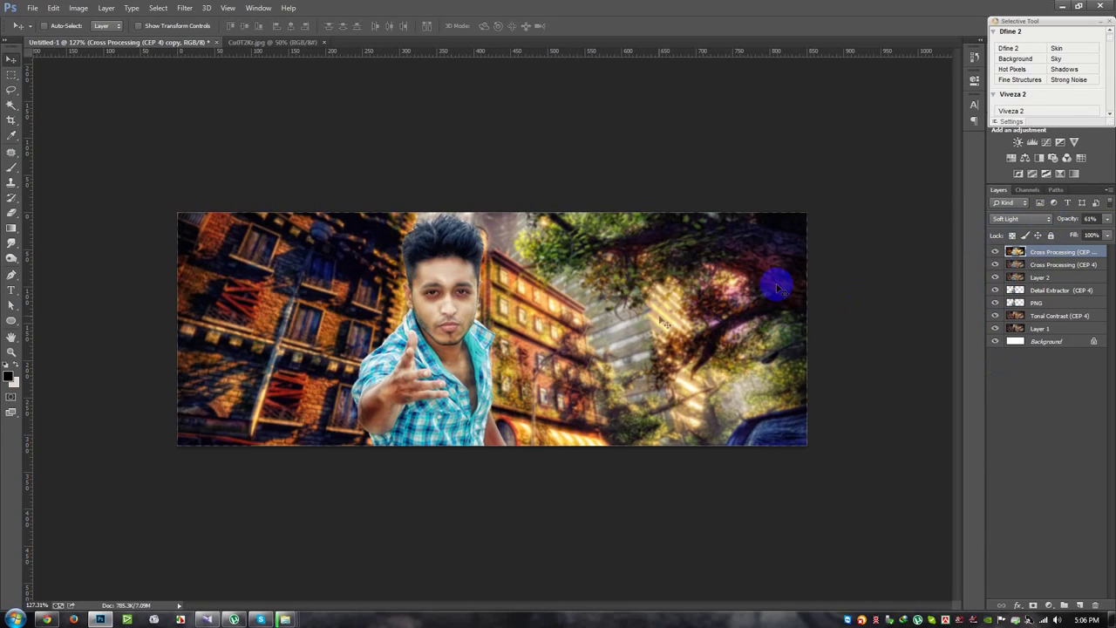
pyautogui.hotkey('ctrl', 'alt', 'shift', 'e')
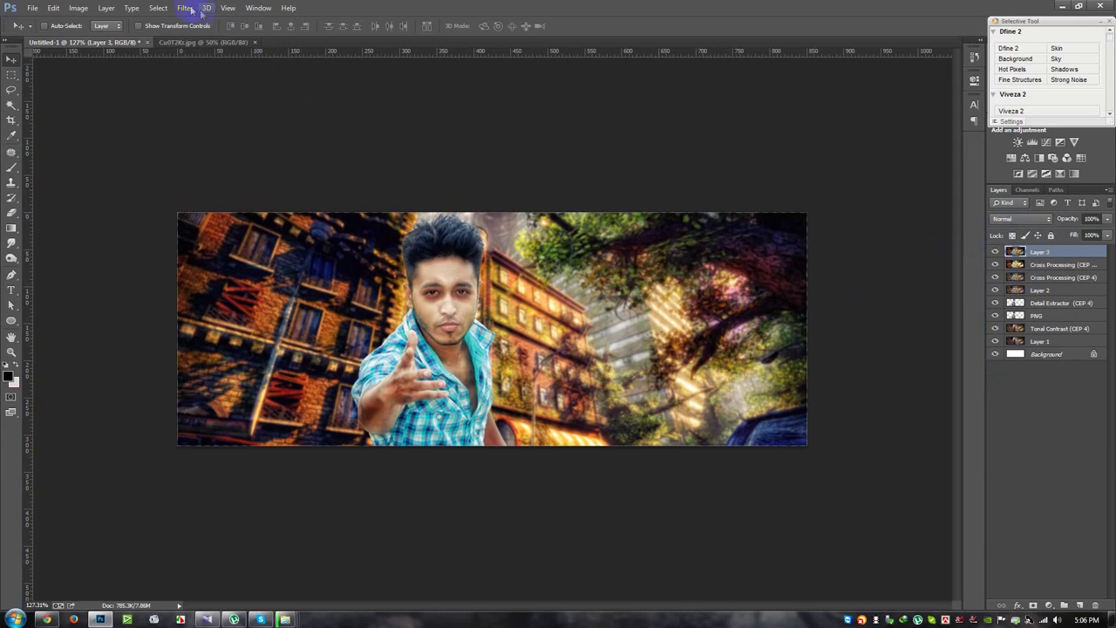
# - Apply Oil Paint to Layer 3 with Stylization 0.99, Scale 0.1 and Shine 0
pyautogui.click(186, 8)
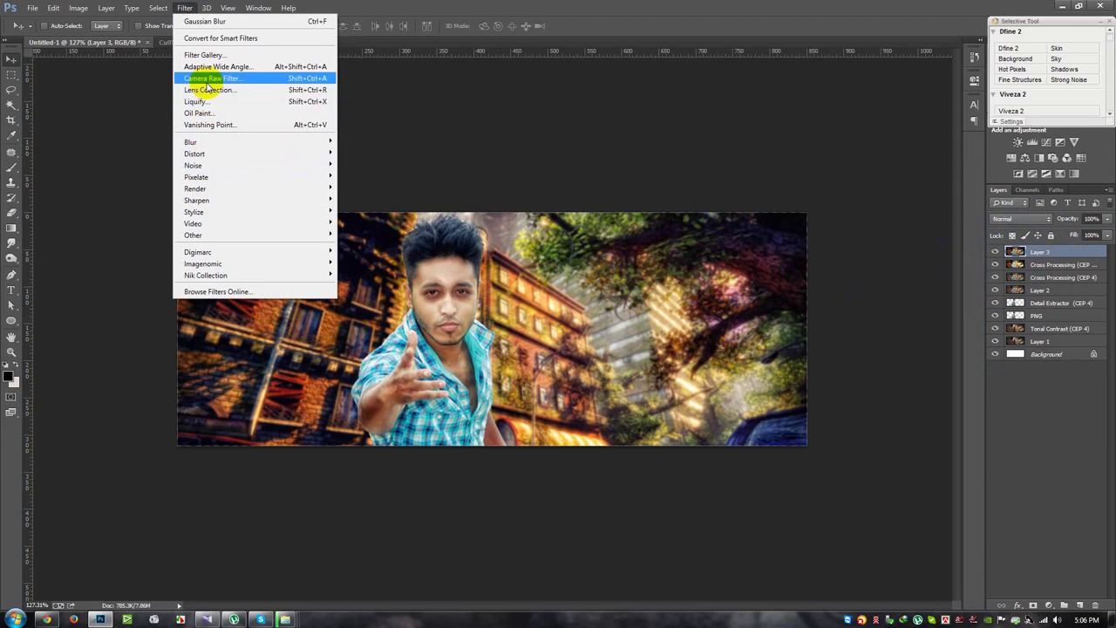
pyautogui.click(197, 112)
pyautogui.moveTo(1015, 97)
pyautogui.mouseDown()
pyautogui.moveTo(950, 97)
pyautogui.moveTo(969, 121)
pyautogui.moveTo(969, 149)
pyautogui.mouseUp()
pyautogui.moveTo(1086, 172); pyautogui.dragTo(947, 179)
pyautogui.moveTo(1066, 225)
pyautogui.mouseDown()
pyautogui.moveTo(999, 224)
pyautogui.moveTo(898, 254)
pyautogui.mouseUp()
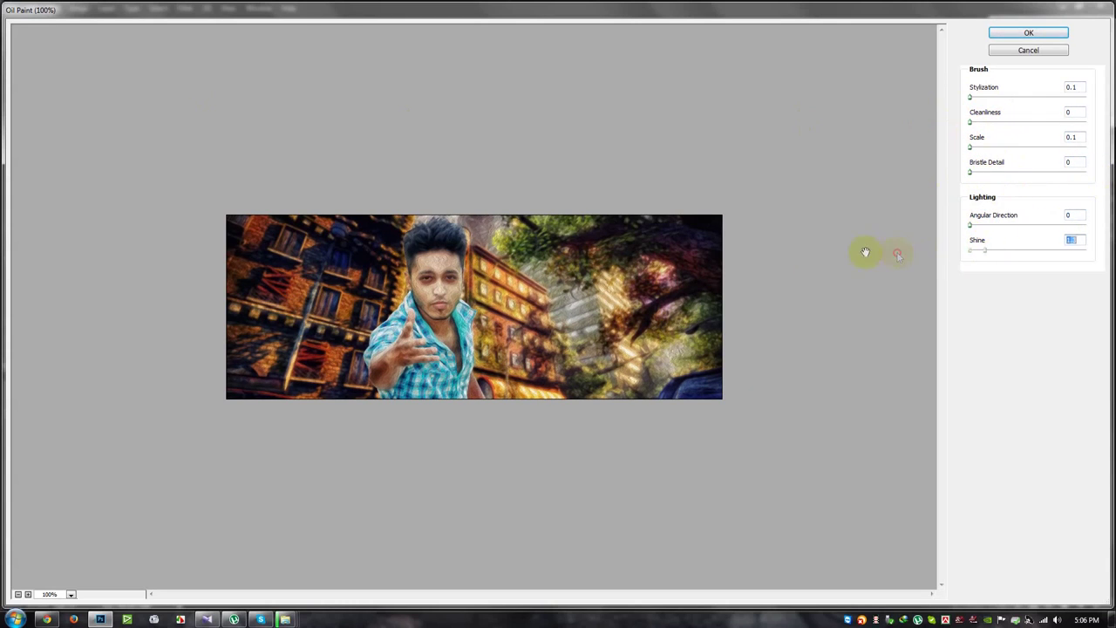
pyautogui.moveTo(971, 98)
pyautogui.mouseDown()
pyautogui.moveTo(1025, 102)
pyautogui.moveTo(1004, 97)
pyautogui.moveTo(1006, 114)
pyautogui.mouseUp()
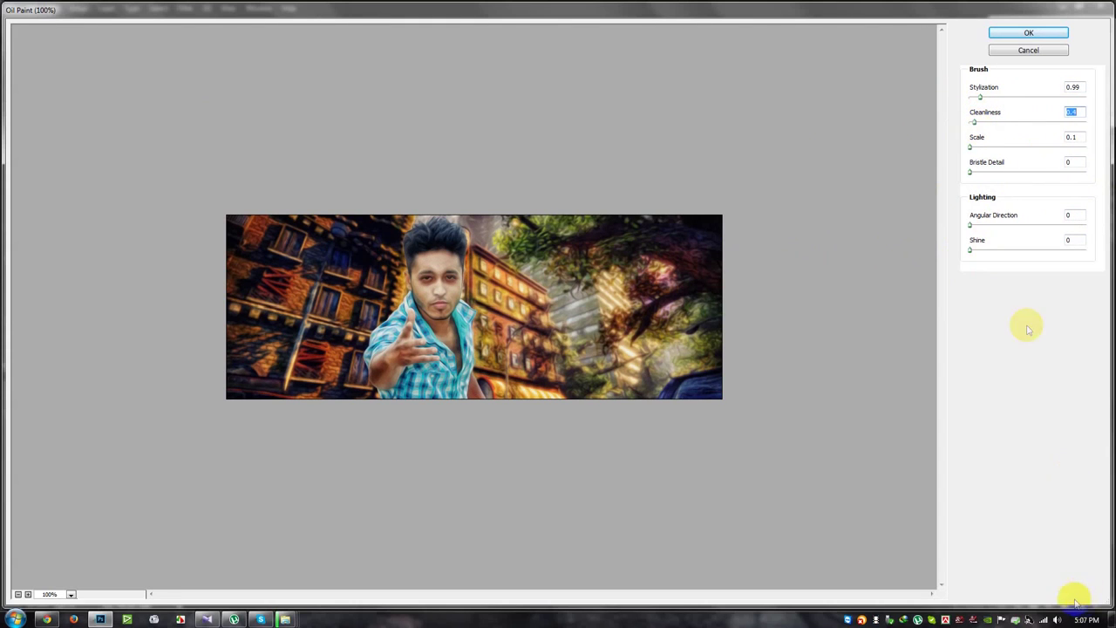
pyautogui.click(1028, 32)
# - Compare Layer 3 on and off and add a layer mask to it
pyautogui.scroll(2, 625, 298)
pyautogui.click(994, 252)
pyautogui.click(1048, 604)
# - Invert Layer 3's mask and brush white over the buildings, trees and shirt
pyautogui.click(1033, 605)
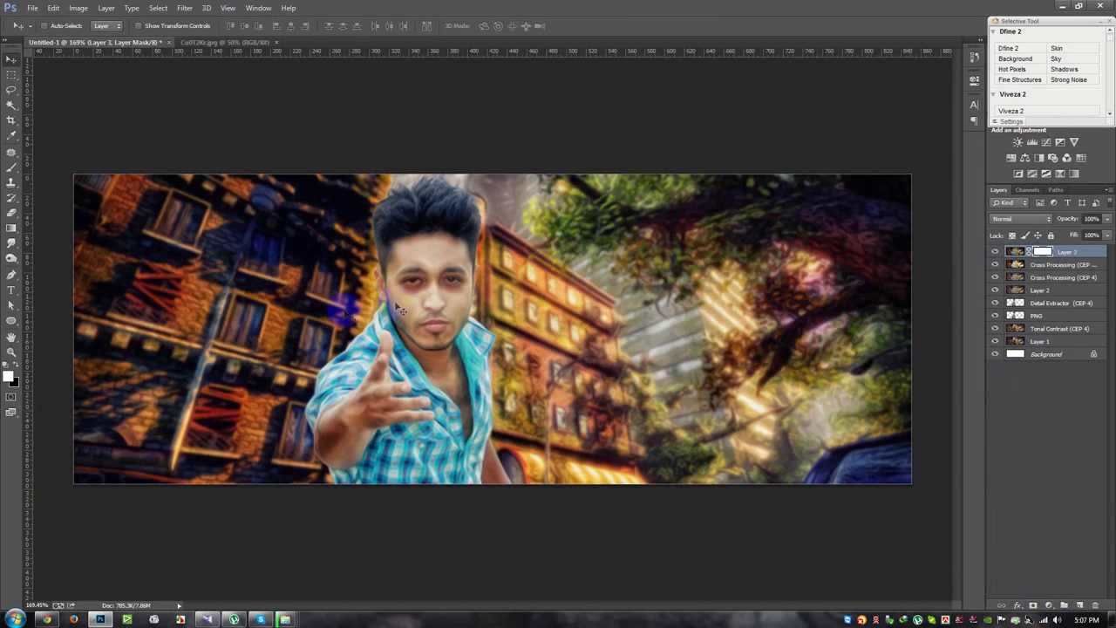
pyautogui.hotkey('ctrl', 'i')
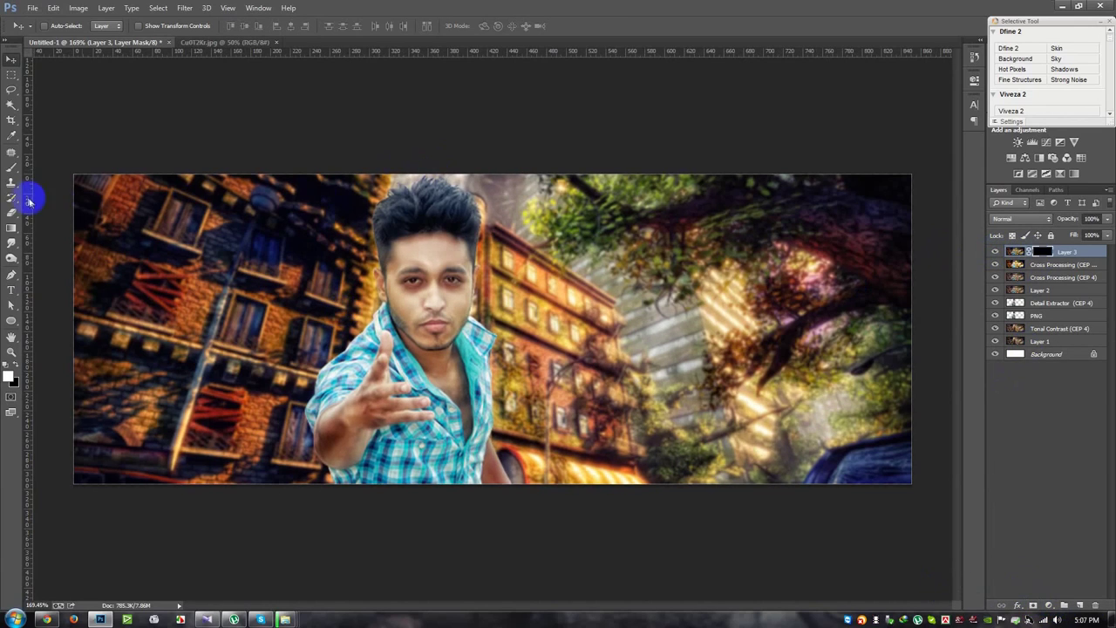
pyautogui.click(11, 171)
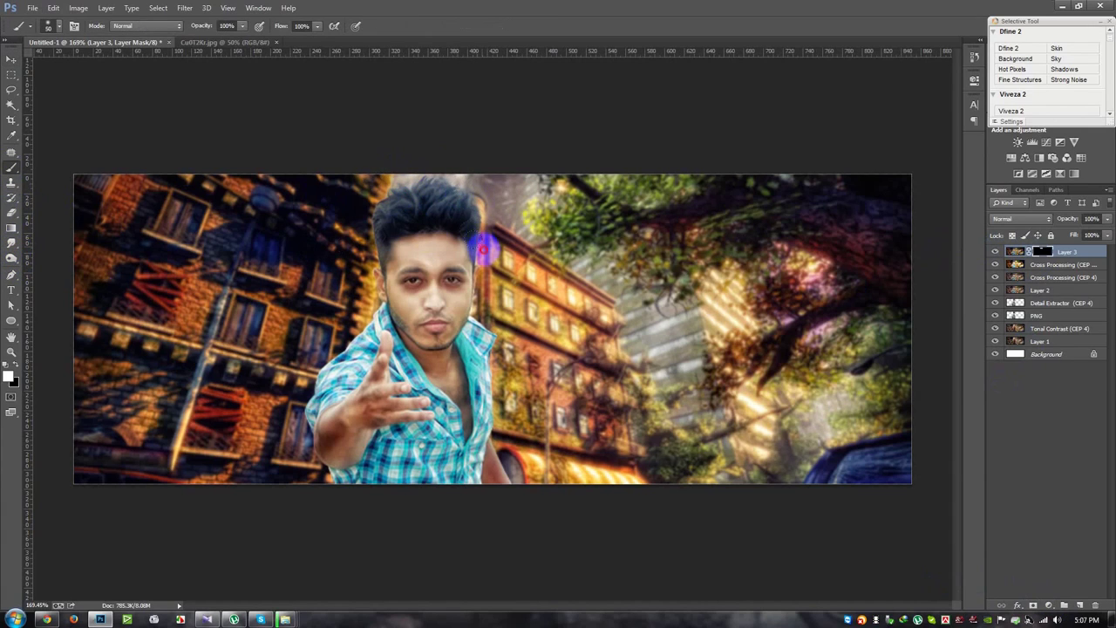
pyautogui.moveTo(610, 200); pyautogui.dragTo(675, 495)
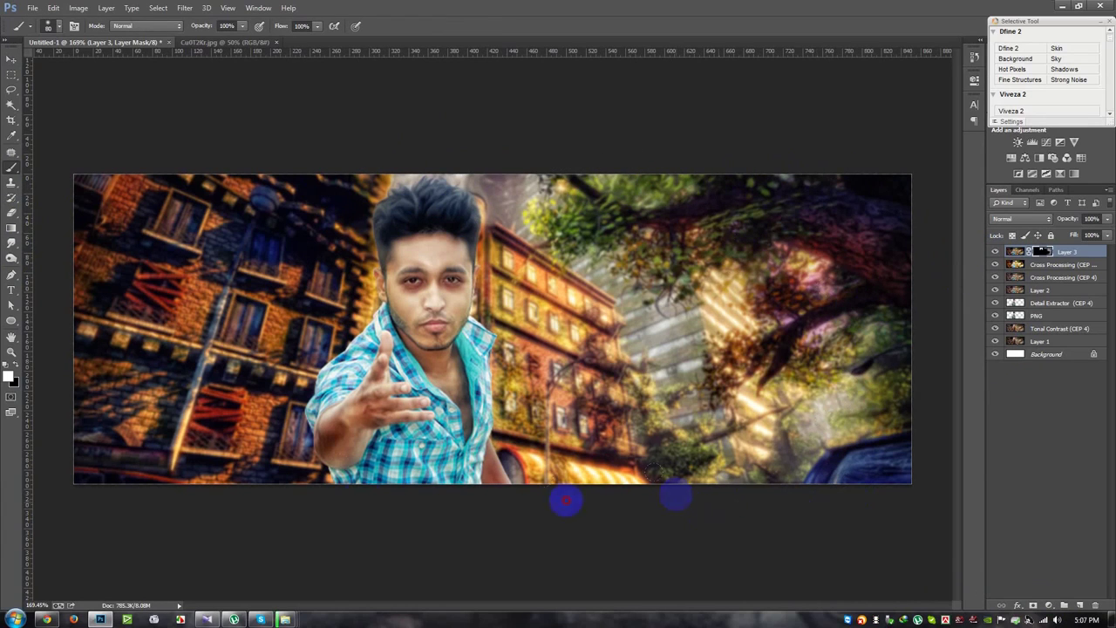
pyautogui.click(526, 373)
pyautogui.moveTo(527, 373)
pyautogui.mouseDown()
pyautogui.moveTo(347, 307)
pyautogui.moveTo(337, 515)
pyautogui.mouseUp()
pyautogui.moveTo(505, 320); pyautogui.dragTo(405, 462)
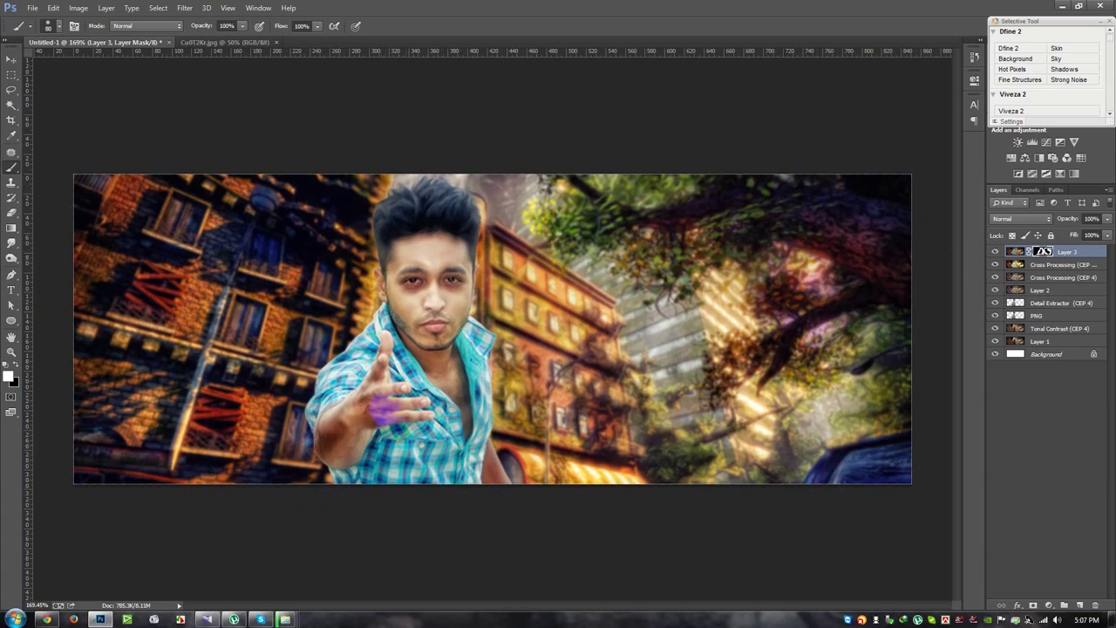
pyautogui.moveTo(337, 219); pyautogui.dragTo(331, 219)
pyautogui.click(13, 59)
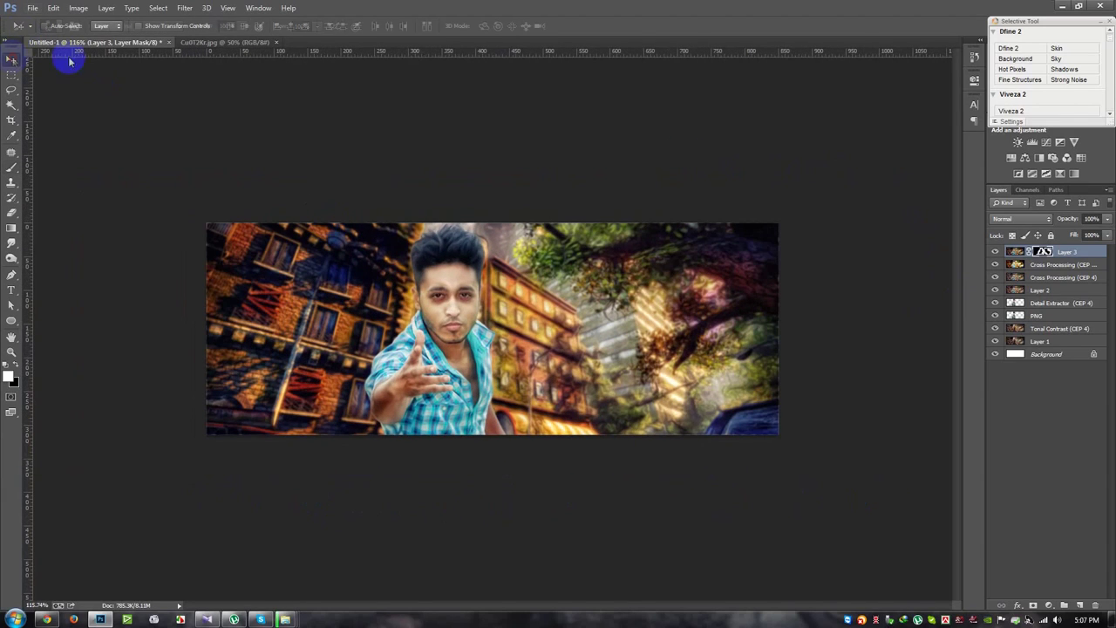
# - Stamp into Layer 4; in Camera Raw warm it, tint +13, lift exposure, vibrance, clarity +16
pyautogui.hotkey('ctrl', 'shift', 'alt', 'e')
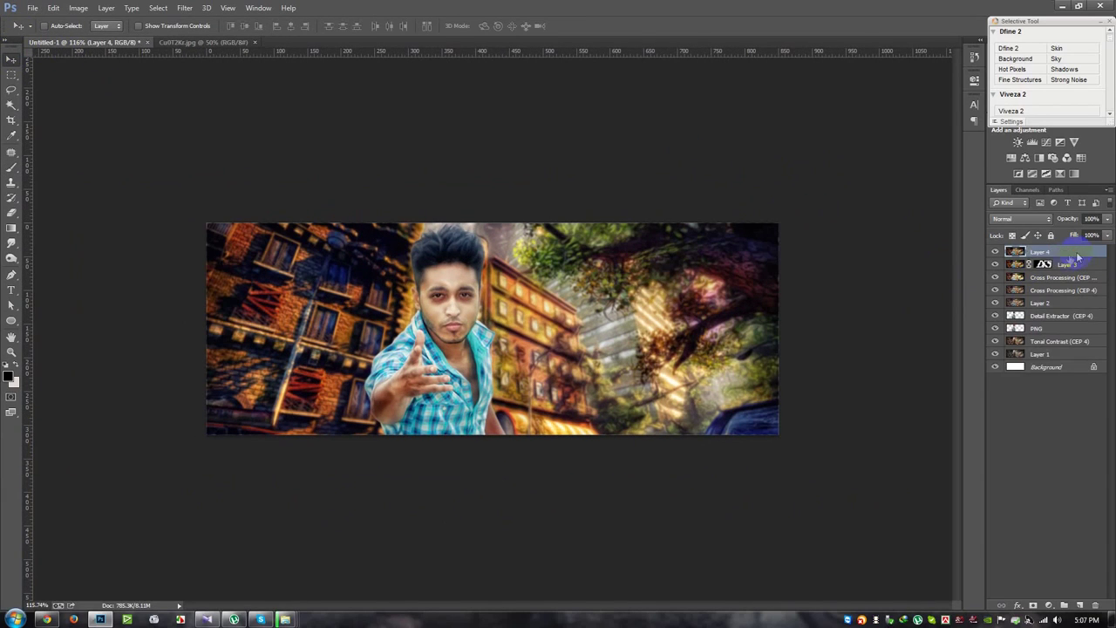
pyautogui.click(185, 7)
pyautogui.click(196, 68)
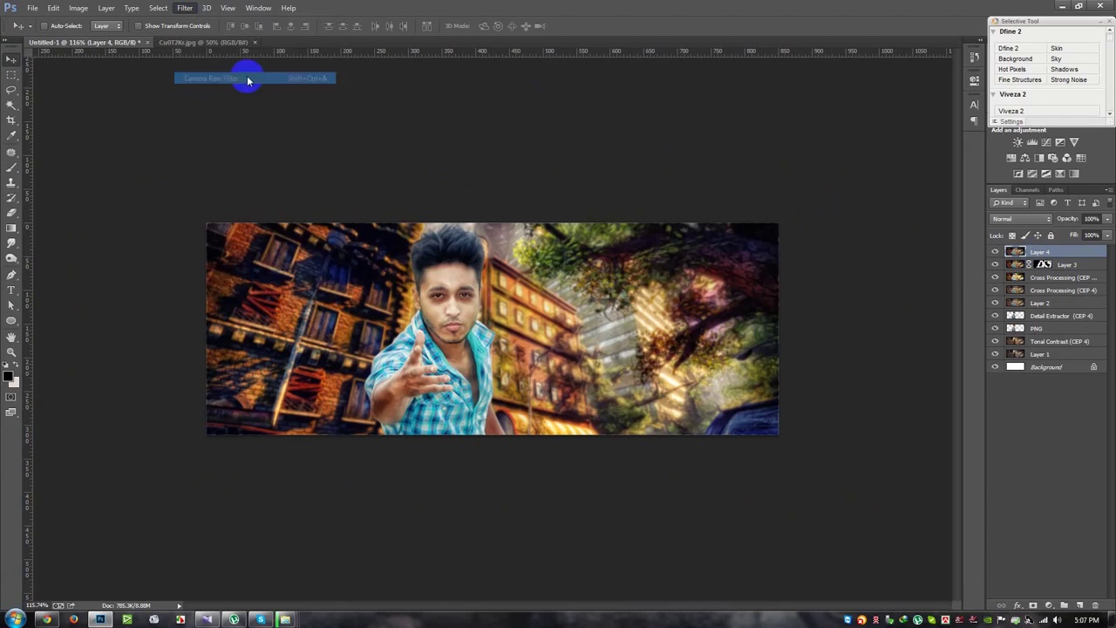
pyautogui.moveTo(902, 202); pyautogui.dragTo(904, 201)
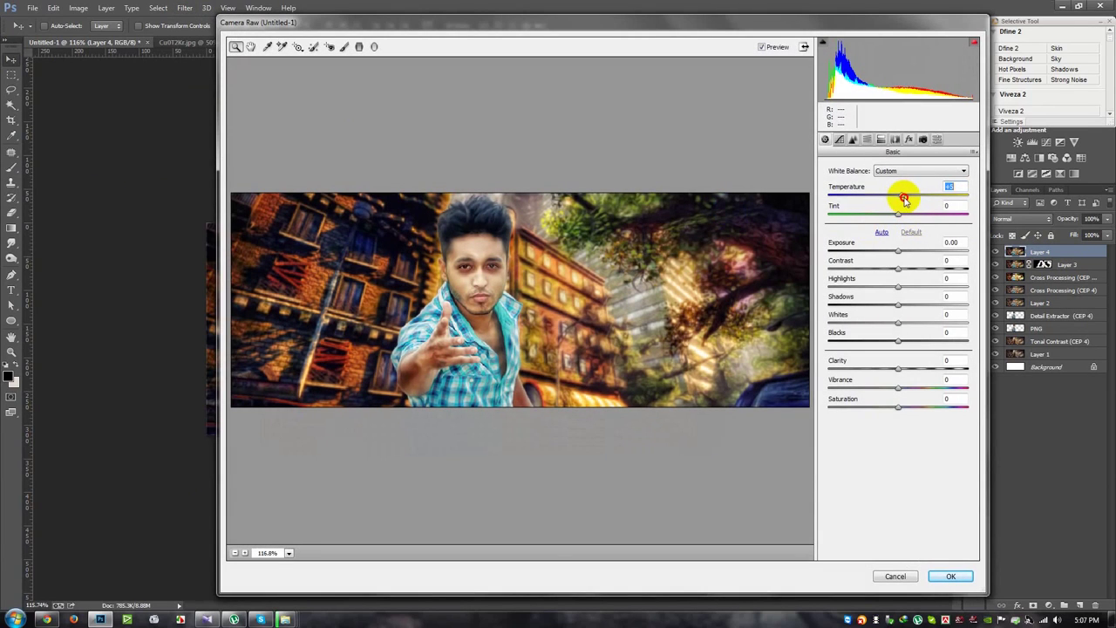
pyautogui.moveTo(897, 214)
pyautogui.mouseDown()
pyautogui.moveTo(909, 222)
pyautogui.moveTo(901, 192)
pyautogui.mouseUp()
pyautogui.moveTo(896, 251); pyautogui.dragTo(899, 253)
pyautogui.moveTo(898, 303); pyautogui.dragTo(902, 302)
pyautogui.moveTo(898, 386)
pyautogui.mouseDown()
pyautogui.moveTo(924, 393)
pyautogui.moveTo(912, 390)
pyautogui.moveTo(911, 409)
pyautogui.moveTo(885, 410)
pyautogui.mouseUp()
pyautogui.moveTo(897, 368); pyautogui.dragTo(907, 369)
# - Add luminance noise reduction and a -17 vignette, then apply the Camera Raw edits
pyautogui.click(839, 140)
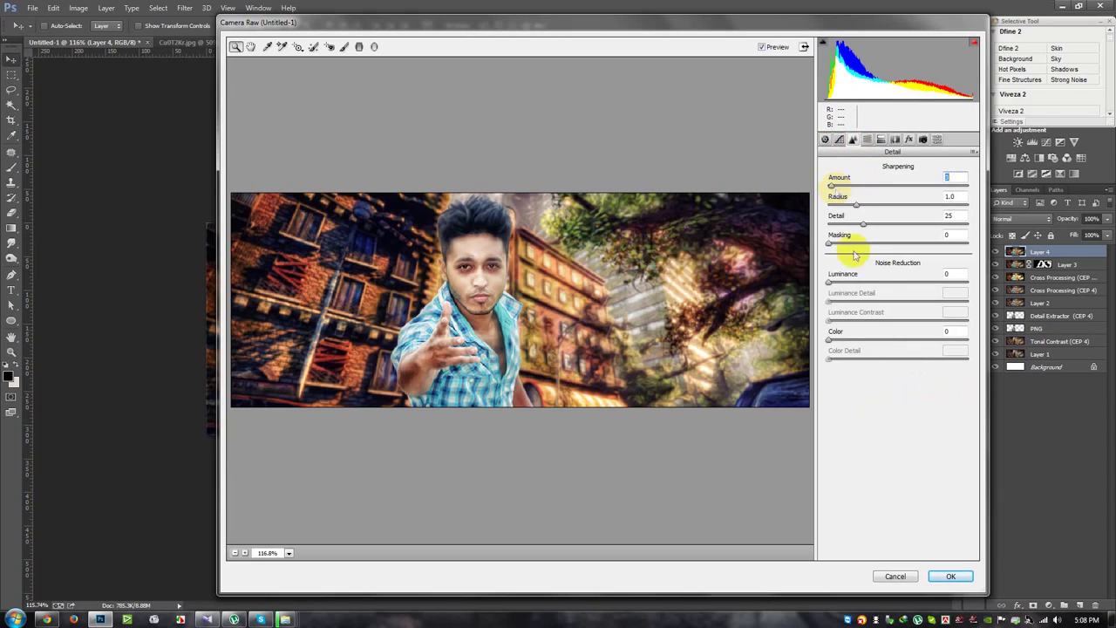
pyautogui.moveTo(829, 282); pyautogui.dragTo(837, 284)
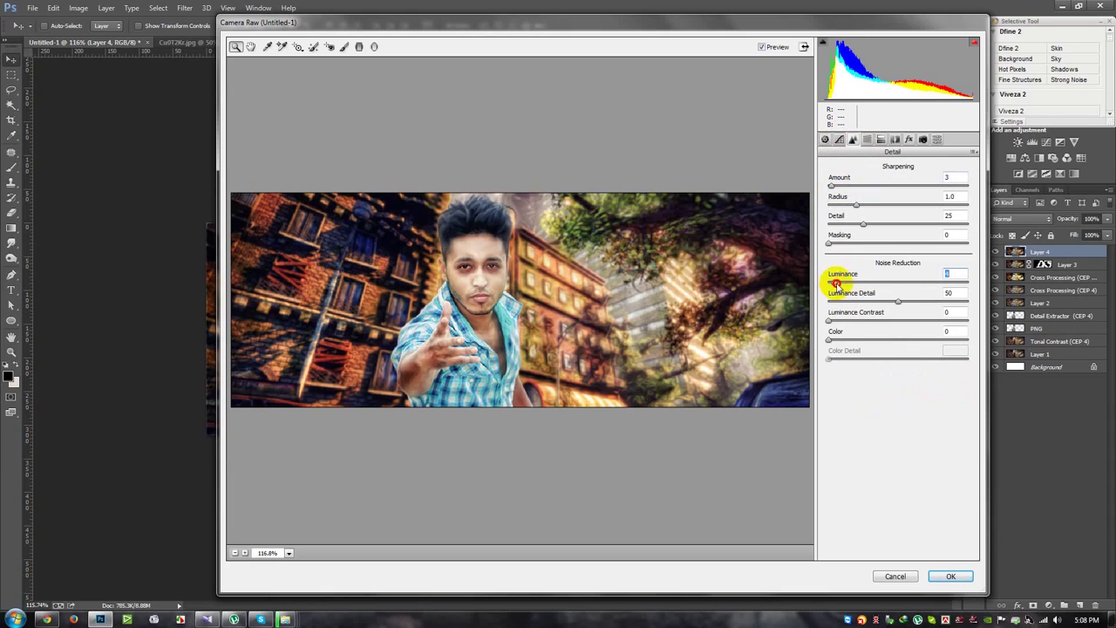
pyautogui.click(909, 140)
pyautogui.moveTo(898, 289); pyautogui.dragTo(886, 292)
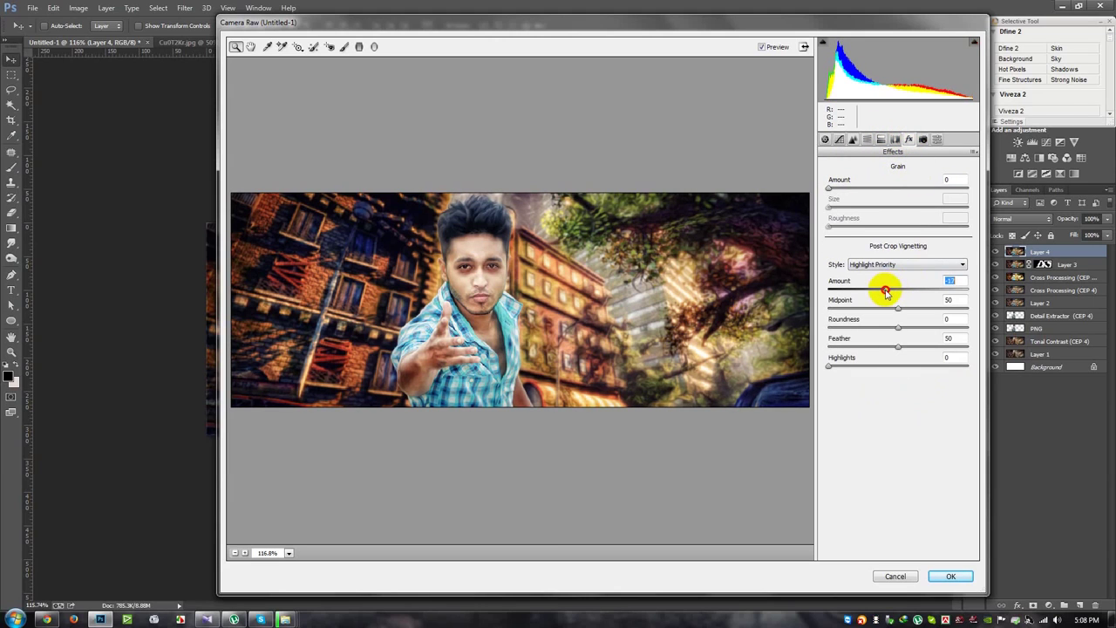
pyautogui.click(950, 576)
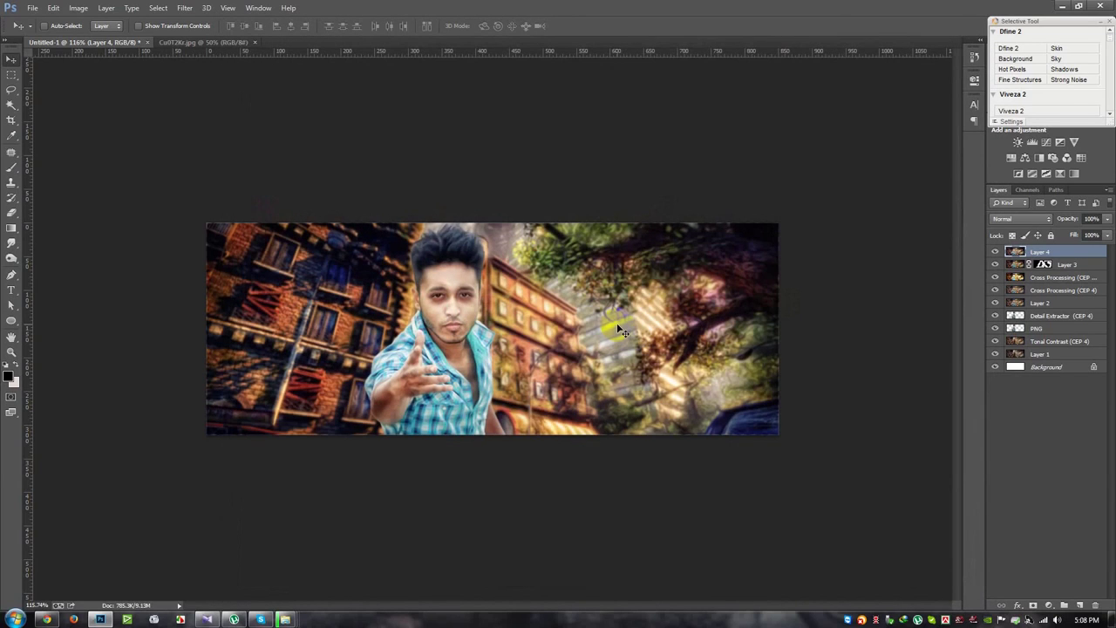
# - Apply a Warming Filter (85) photo filter at 26% density to Layer 4
pyautogui.hotkey('ctrl', '+')
pyautogui.click(88, 9)
pyautogui.moveTo(95, 38)
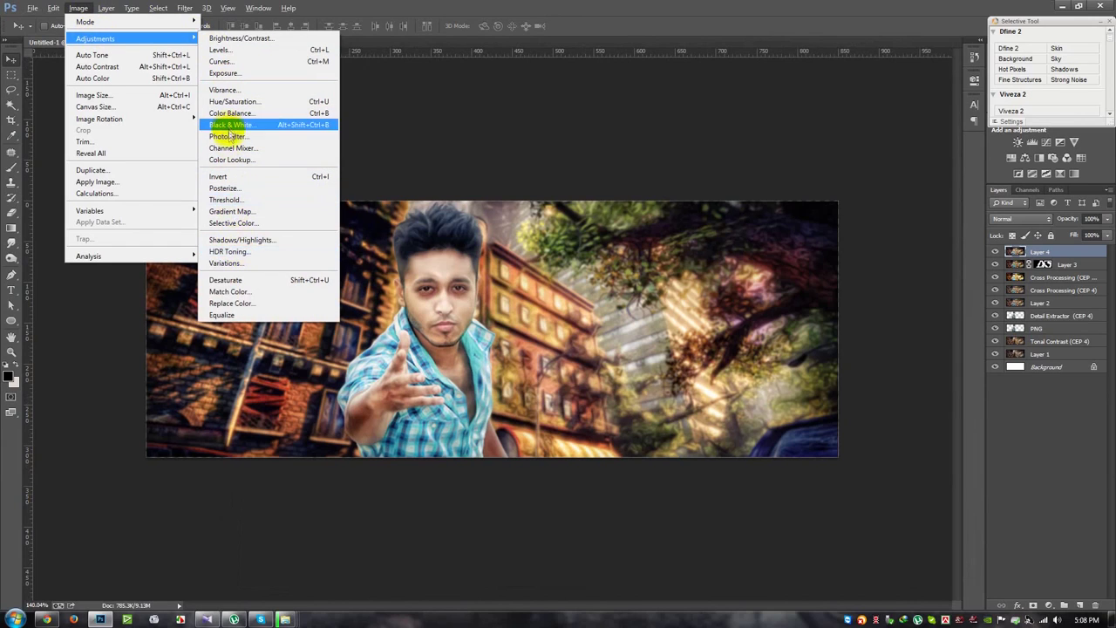
pyautogui.click(253, 136)
pyautogui.moveTo(638, 265); pyautogui.dragTo(641, 263)
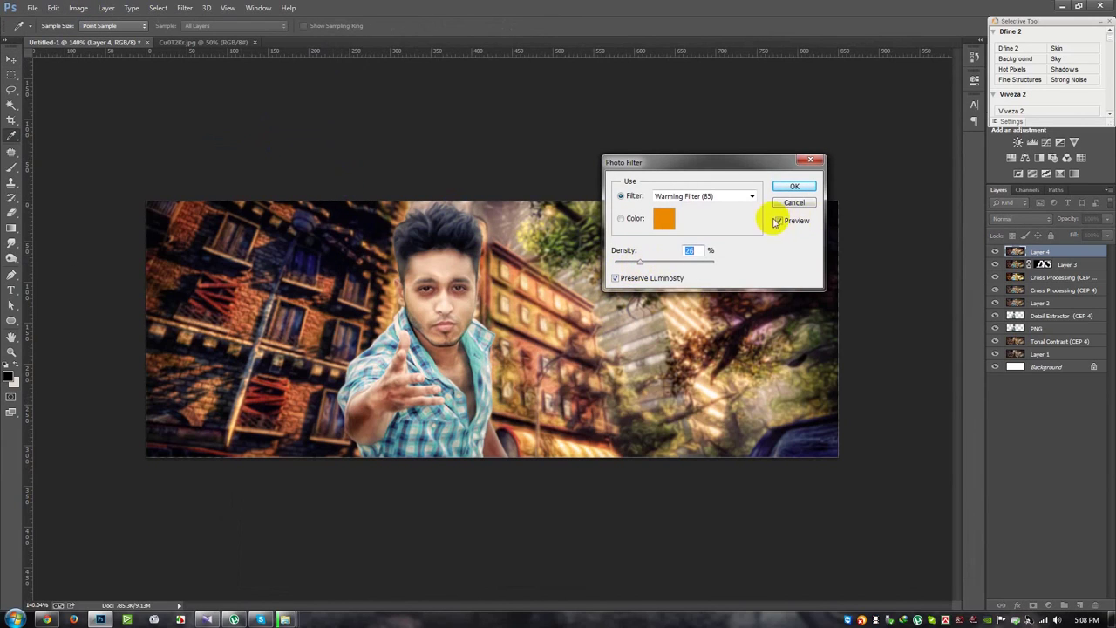
pyautogui.click(793, 186)
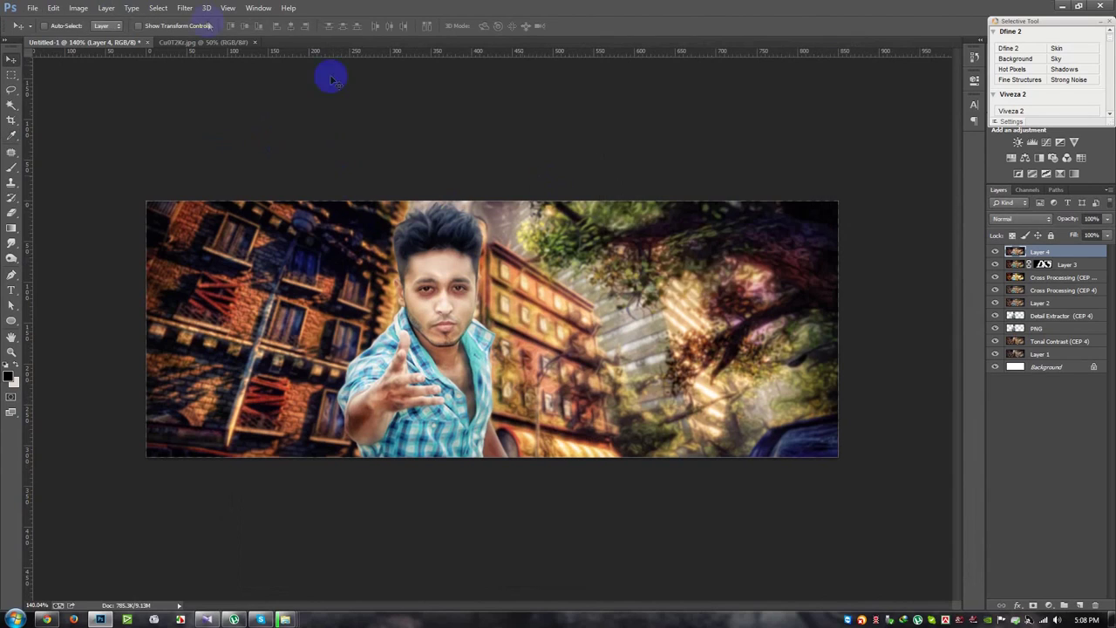
# - Boost Layer 4's saturation with a Vibrance adjustment
pyautogui.click(79, 8)
pyautogui.moveTo(118, 38)
pyautogui.click(234, 93)
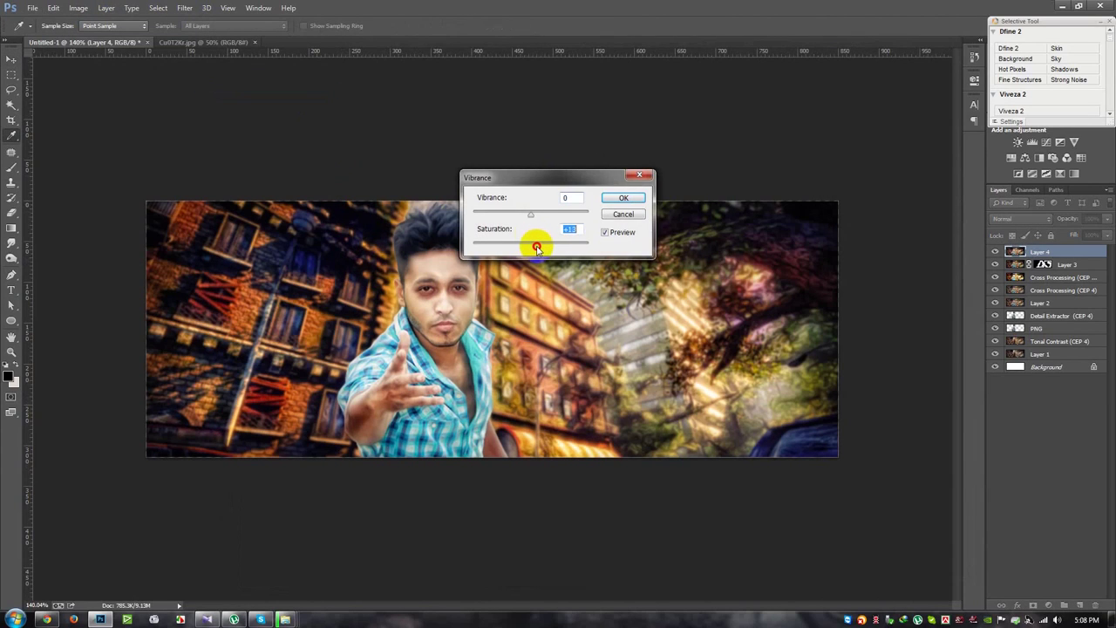
pyautogui.click(614, 195)
# - Type 'Hass' on the canvas right of the man and try the Propaganda font
pyautogui.press('v')
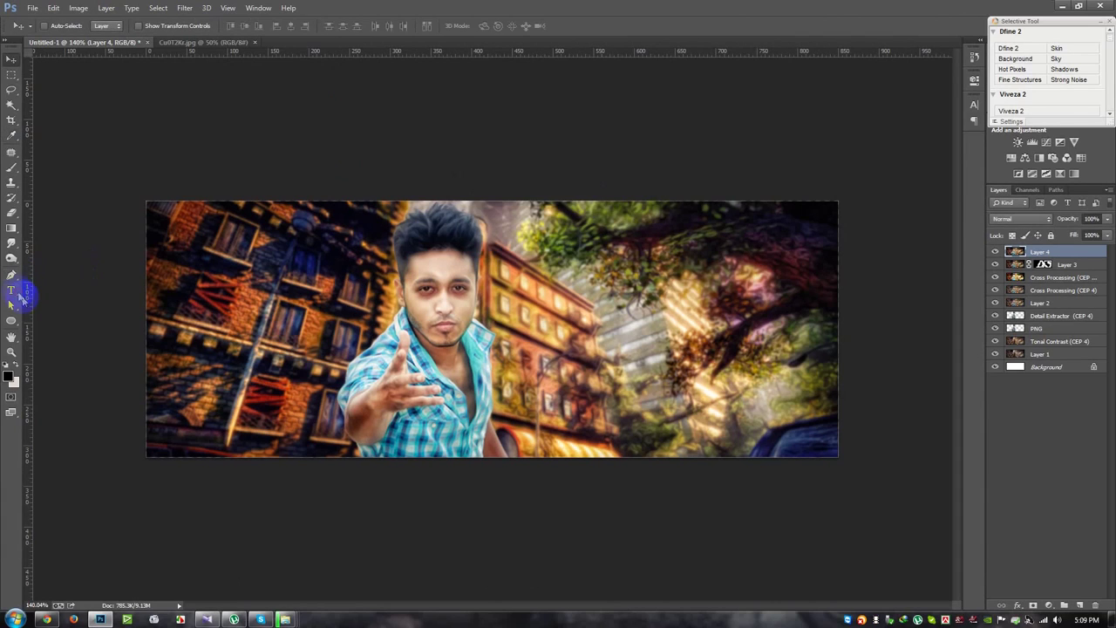
pyautogui.click(12, 290)
pyautogui.click(559, 303)
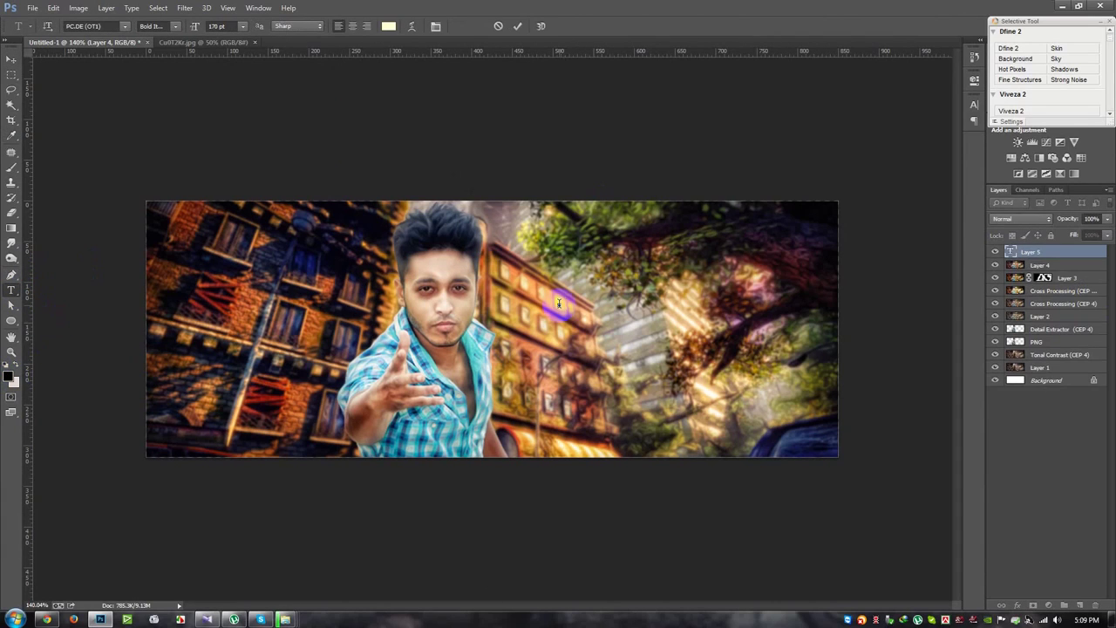
pyautogui.write('Hass')
pyautogui.hotkey('ctrl', 'a')
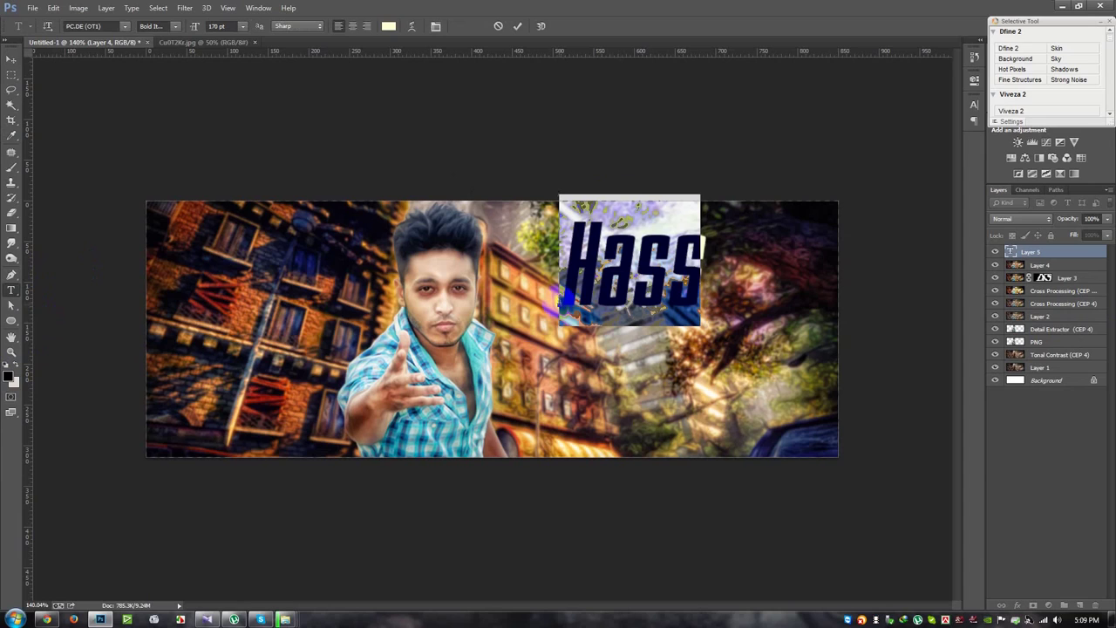
pyautogui.click(126, 27)
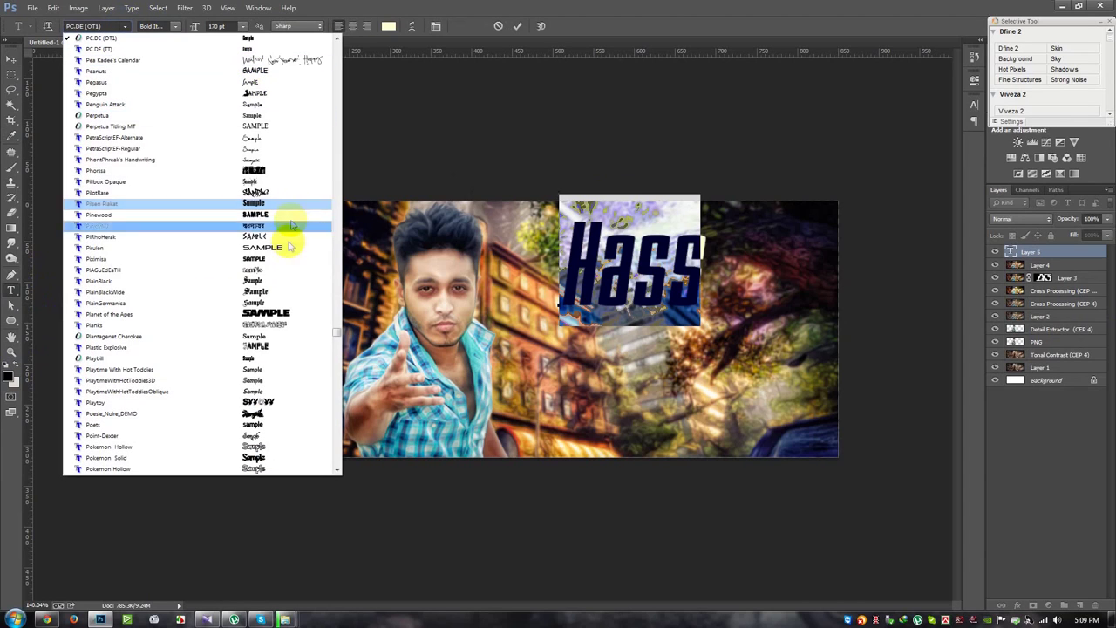
pyautogui.scroll(-4, 296, 356)
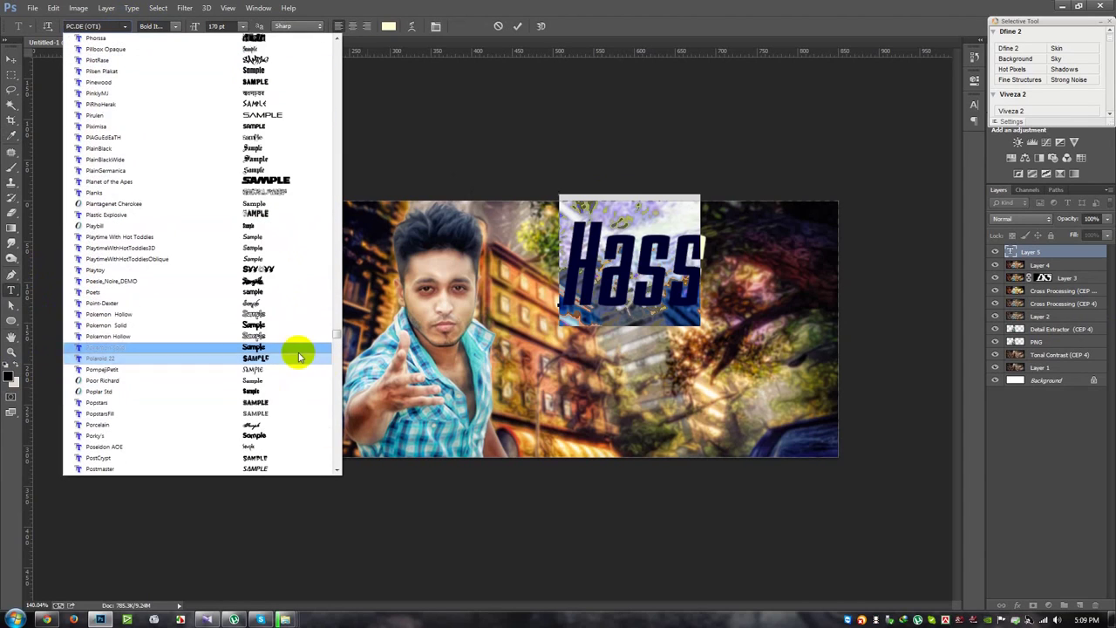
pyautogui.scroll(-3, 292, 345)
pyautogui.scroll(-6, 301, 349)
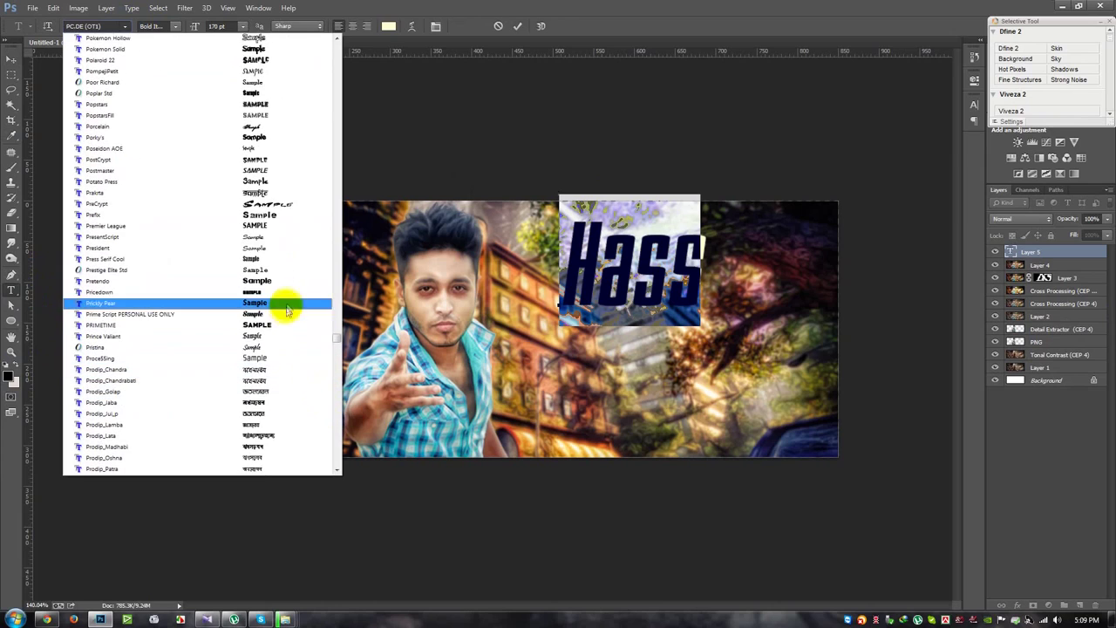
pyautogui.scroll(-3, 284, 319)
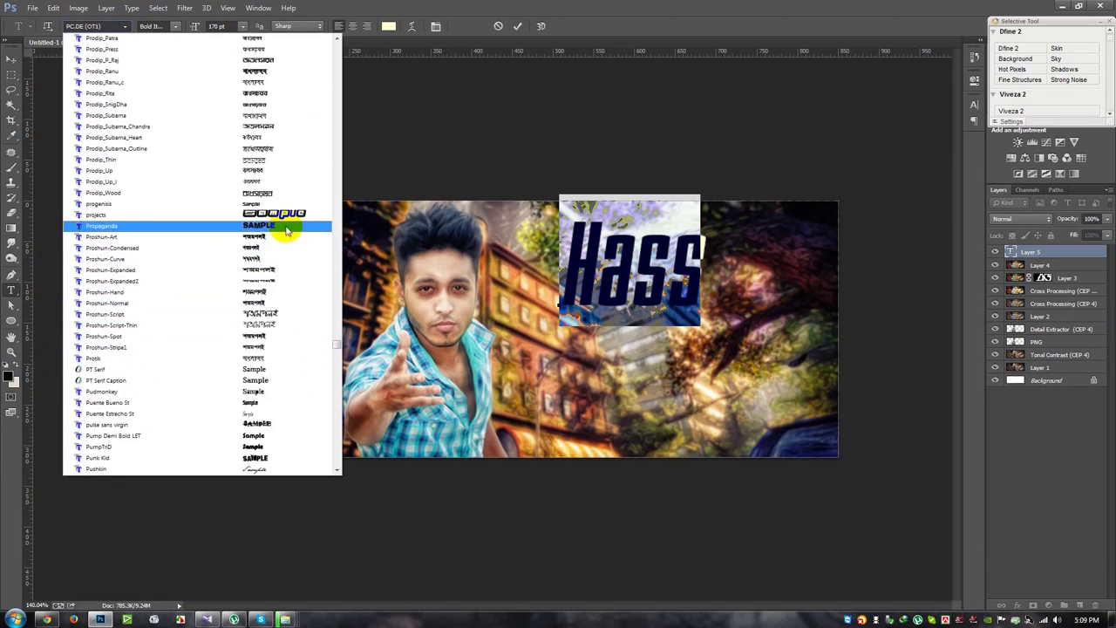
pyautogui.click(288, 228)
# - Change the 'Hass' title to the Texas script font
pyautogui.click(125, 25)
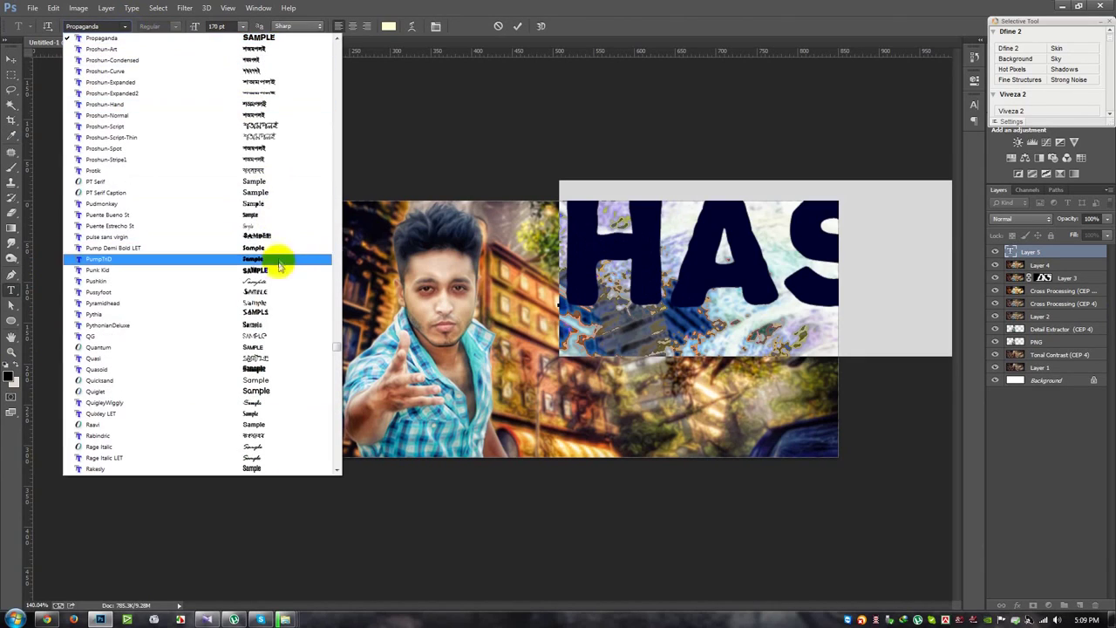
pyautogui.scroll(-3, 301, 290)
pyautogui.scroll(-3, 299, 269)
pyautogui.scroll(-2, 316, 294)
pyautogui.scroll(-2, 304, 234)
pyautogui.scroll(-3, 286, 368)
pyautogui.scroll(-4, 299, 378)
pyautogui.scroll(-3, 321, 353)
pyautogui.scroll(-3, 316, 354)
pyautogui.scroll(-4, 316, 349)
pyautogui.scroll(-4, 311, 339)
pyautogui.scroll(-3, 299, 394)
pyautogui.scroll(-3, 299, 394)
pyautogui.scroll(-3, 294, 373)
pyautogui.scroll(-3, 299, 355)
pyautogui.scroll(-3, 299, 373)
pyautogui.scroll(-3, 300, 366)
pyautogui.scroll(-3, 299, 366)
pyautogui.scroll(-3, 296, 375)
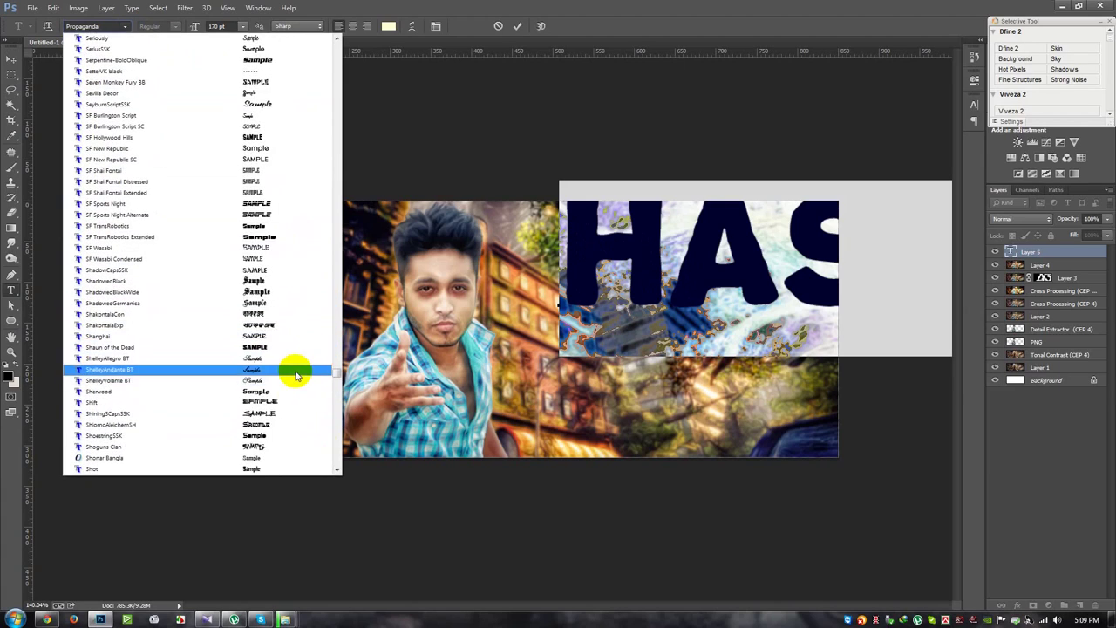
pyautogui.scroll(-8, 299, 386)
pyautogui.scroll(-4, 322, 410)
pyautogui.scroll(-4, 314, 392)
pyautogui.scroll(-4, 306, 393)
pyautogui.scroll(-4, 327, 401)
pyautogui.scroll(-5, 314, 414)
pyautogui.scroll(-5, 302, 407)
pyautogui.scroll(-5, 299, 406)
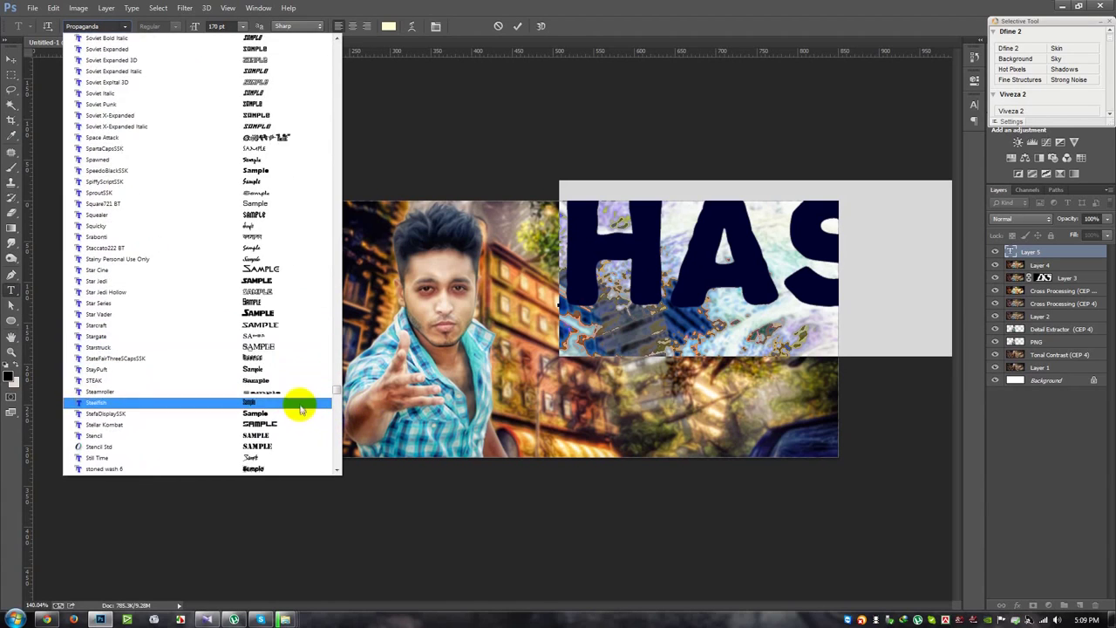
pyautogui.scroll(-5, 303, 392)
pyautogui.scroll(-3, 288, 294)
pyautogui.scroll(-3, 308, 413)
pyautogui.scroll(-3, 293, 403)
pyautogui.scroll(-2, 294, 398)
pyautogui.scroll(-5, 294, 393)
pyautogui.scroll(-4, 292, 366)
pyautogui.scroll(-3, 292, 327)
pyautogui.scroll(-5, 299, 366)
pyautogui.scroll(-4, 296, 261)
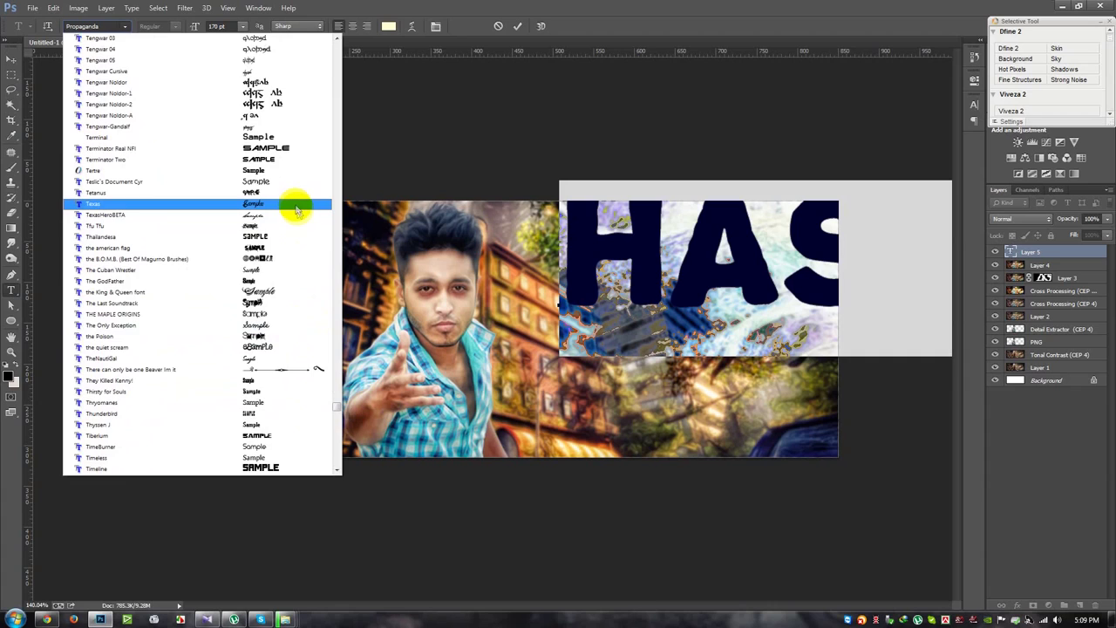
pyautogui.click(295, 207)
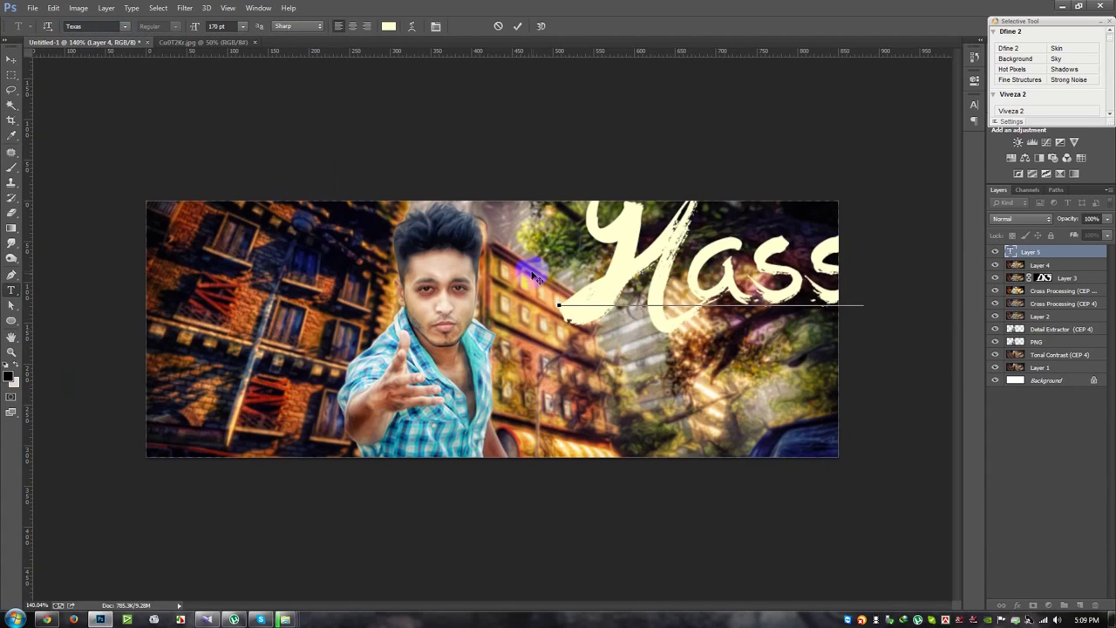
# - Set the Hass text to 120 pt in the VNI-HLThuphap brush font
pyautogui.hotkey('ctrl', 'a')
pyautogui.moveTo(204, 29); pyautogui.dragTo(130, 55)
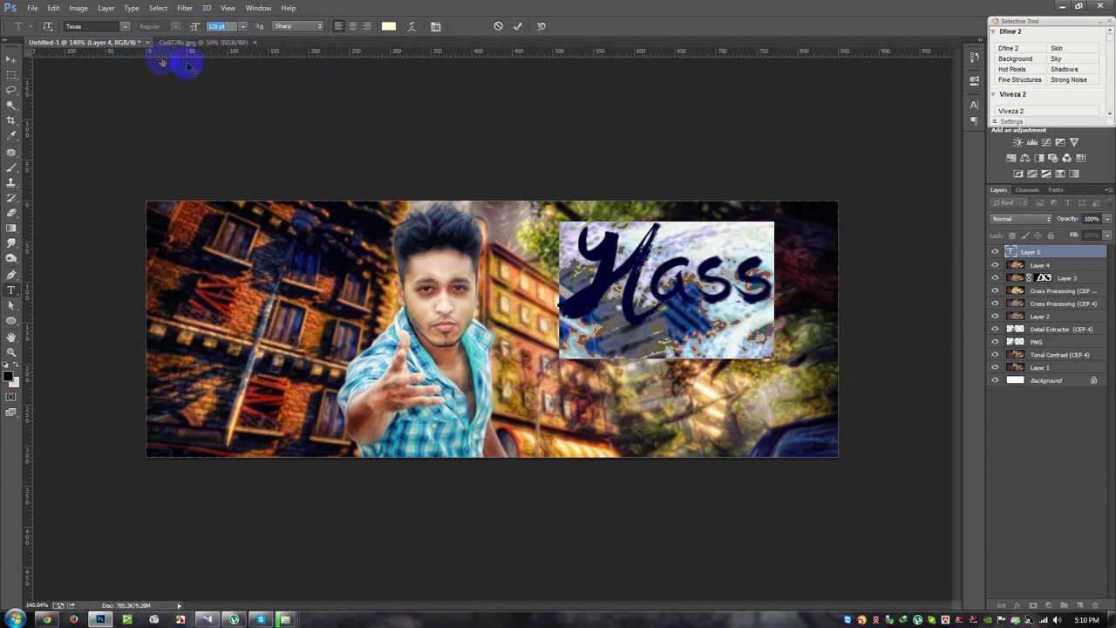
pyautogui.click(124, 27)
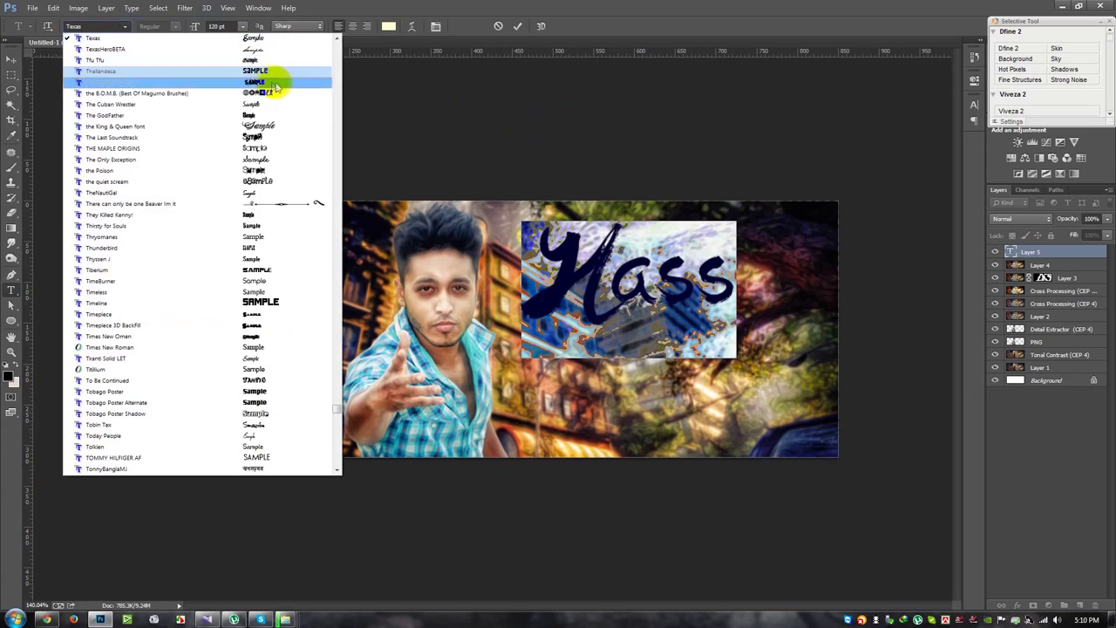
pyautogui.click(287, 116)
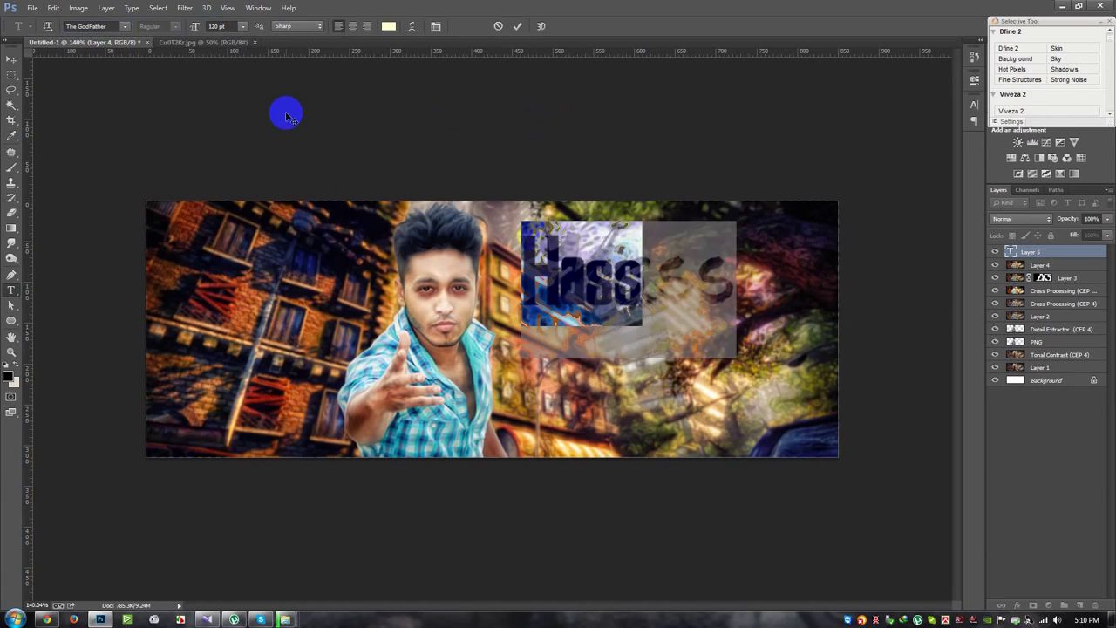
pyautogui.click(125, 26)
pyautogui.scroll(-5, 292, 145)
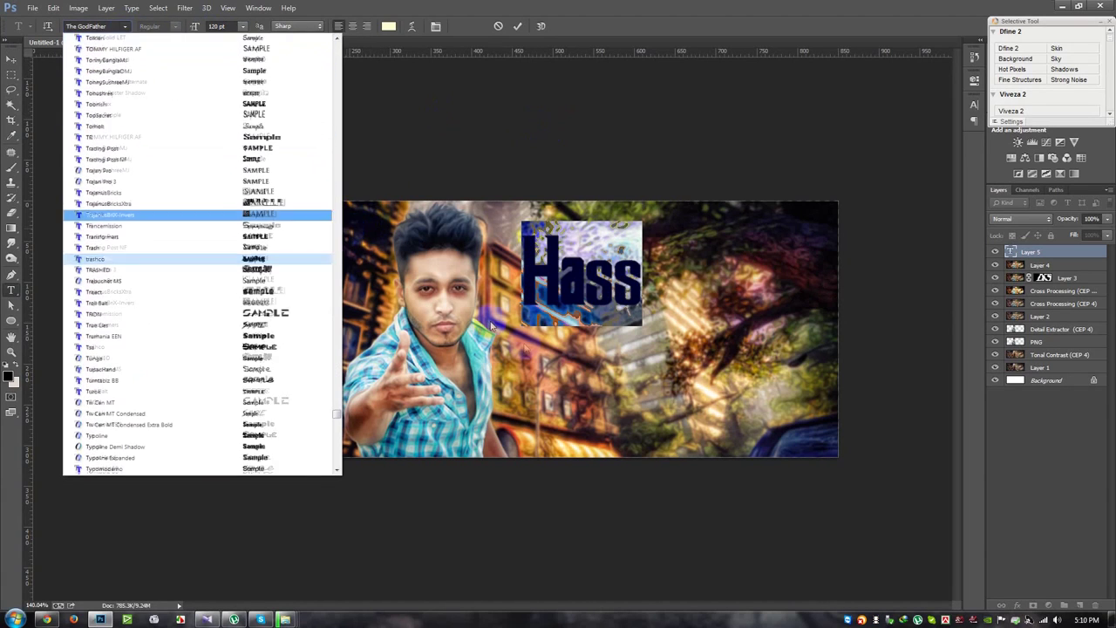
pyautogui.scroll(-5, 349, 323)
pyautogui.scroll(-5, 343, 348)
pyautogui.scroll(-5, 343, 352)
pyautogui.scroll(-5, 384, 362)
pyautogui.scroll(-5, 383, 383)
pyautogui.scroll(-5, 319, 349)
pyautogui.scroll(-5, 331, 319)
pyautogui.click(270, 274)
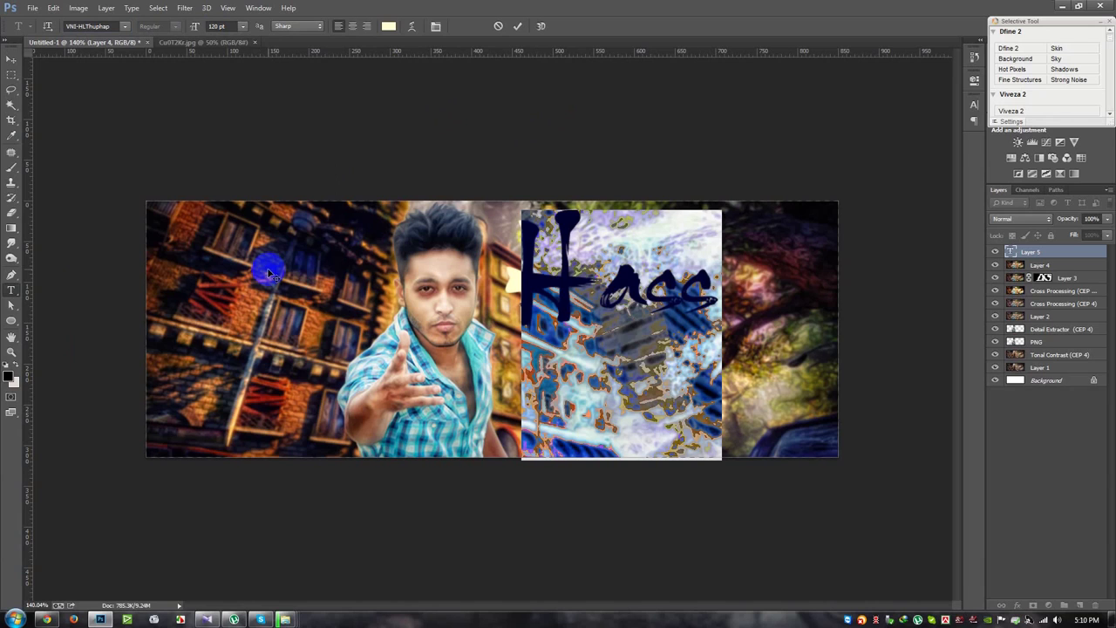
# - Recolour the Hass title black (#000000) and commit the text
pyautogui.click(388, 27)
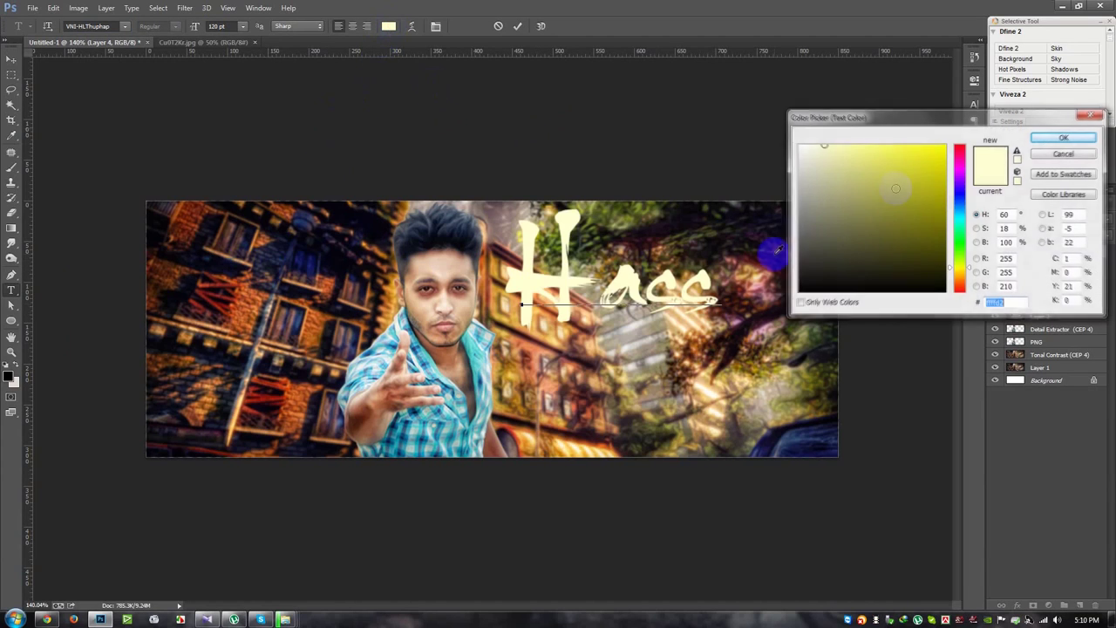
pyautogui.write('000000')
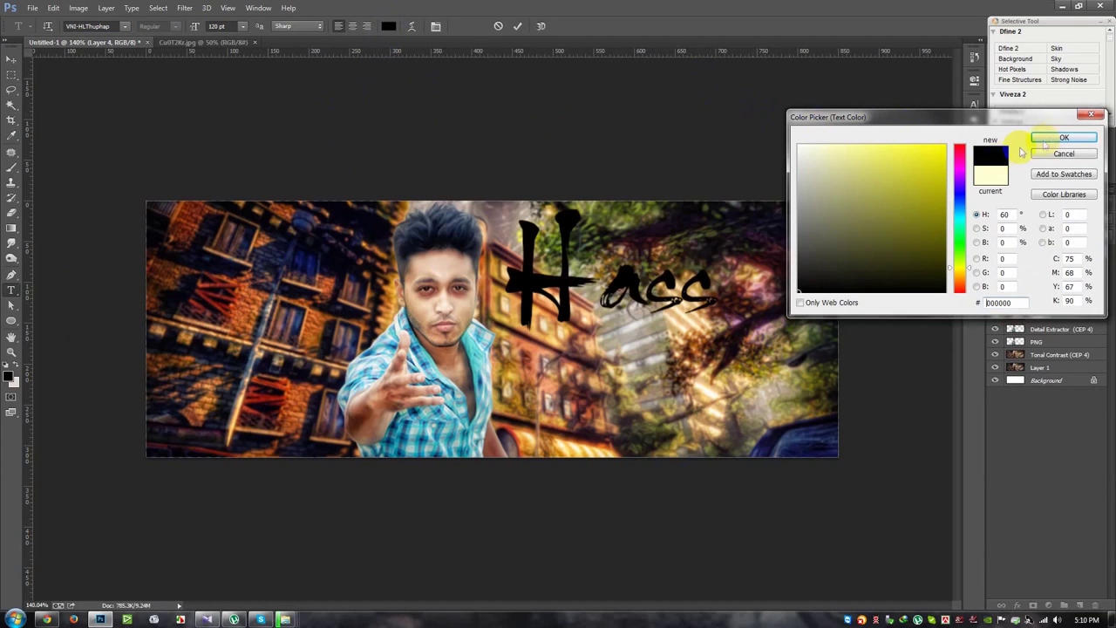
pyautogui.click(1064, 137)
pyautogui.click(517, 26)
pyautogui.hotkey('ctrl', 't')
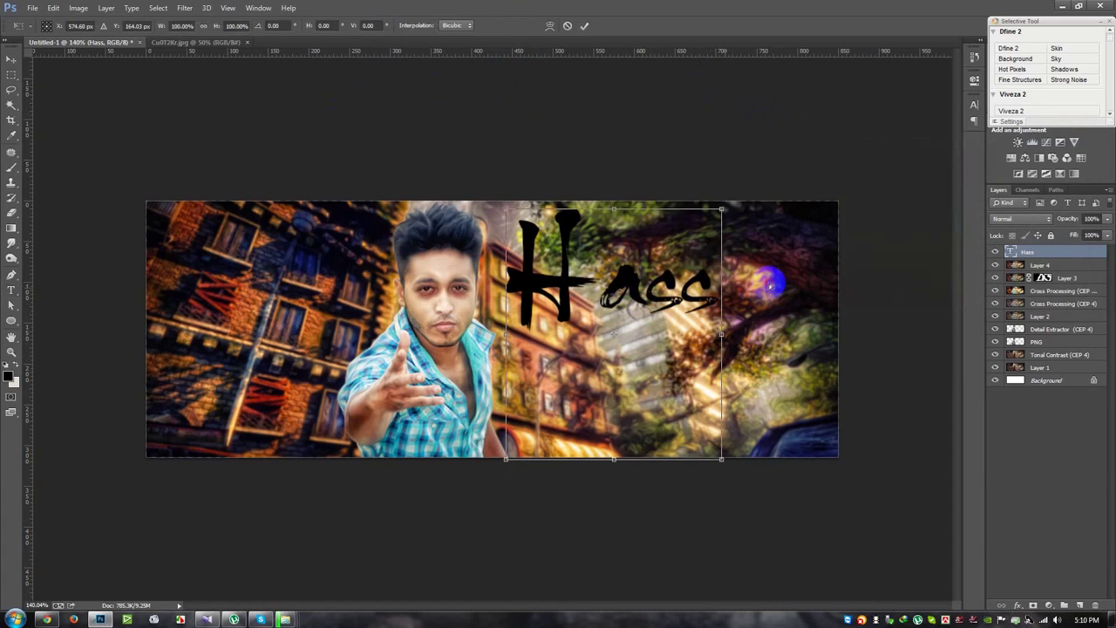
# - Tilt the Hass title upward and place a duplicate copy below it
pyautogui.moveTo(764, 279); pyautogui.dragTo(722, 290)
pyautogui.press('Return')
pyautogui.press('v')
pyautogui.moveTo(572, 244); pyautogui.dragTo(652, 331)
# - Change the copy's text to 'Hasib' at 72 pt, tilted slightly
pyautogui.doubleClick(1014, 252)
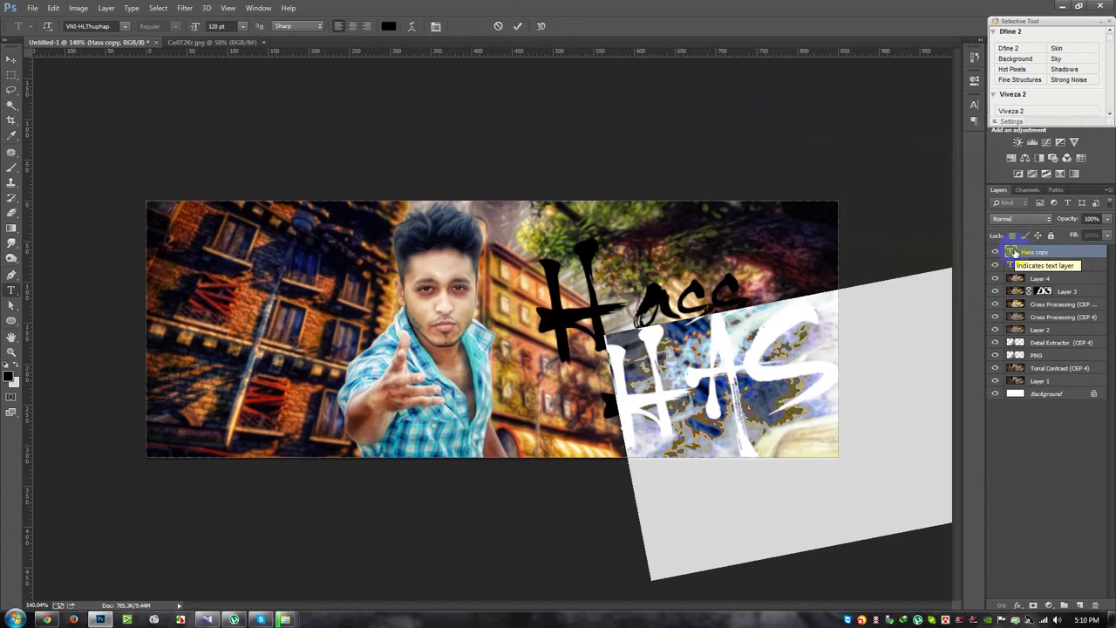
pyautogui.write('b')
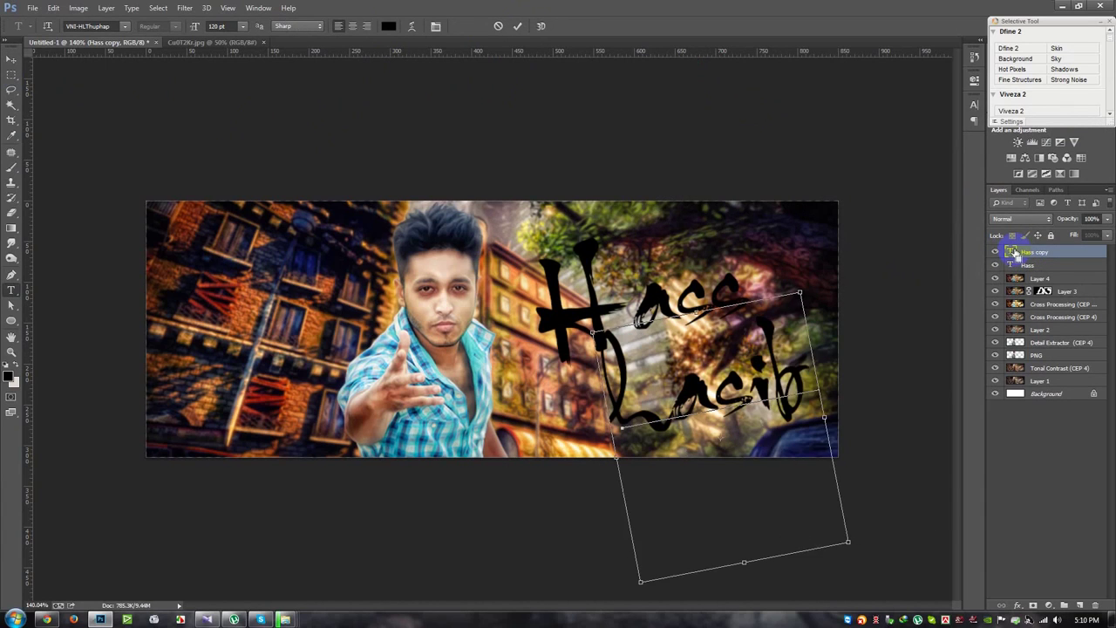
pyautogui.click(332, 127)
pyautogui.click(573, 423)
pyautogui.write('H')
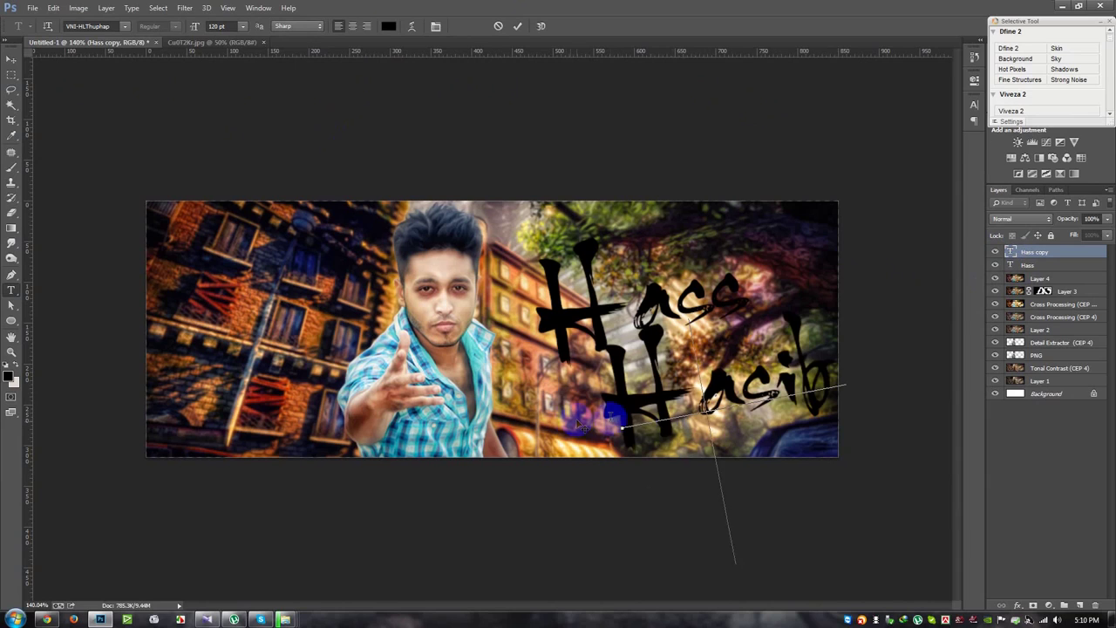
pyautogui.doubleClick(660, 422)
pyautogui.click(241, 26)
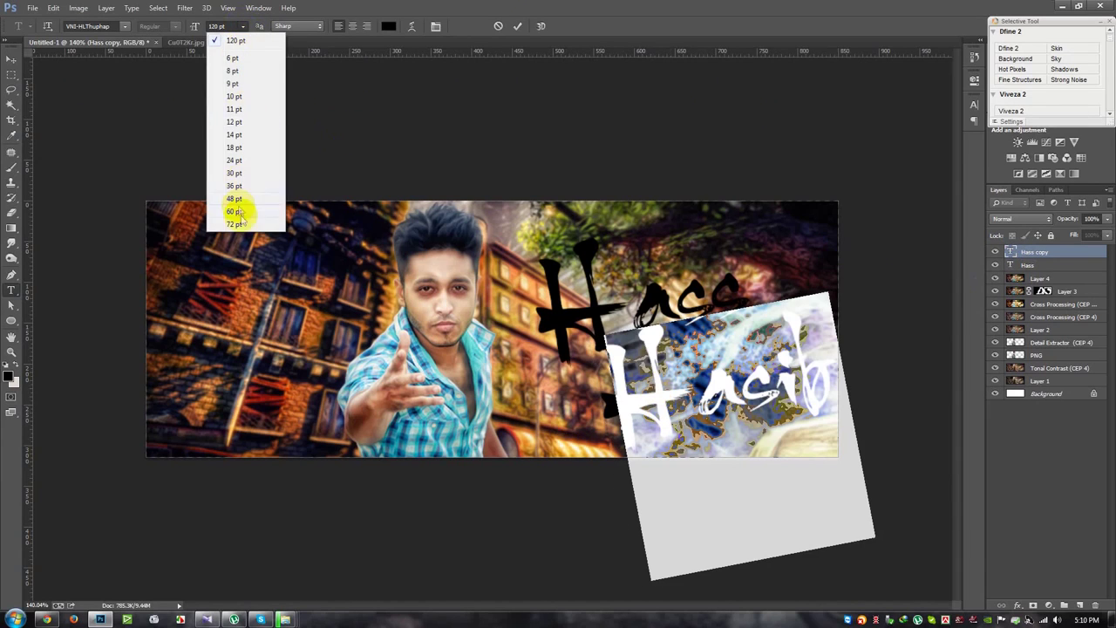
pyautogui.click(248, 210)
pyautogui.moveTo(652, 155); pyautogui.dragTo(646, 161)
pyautogui.click(517, 26)
# - Move Hasib beneath Hass and enlarge it to about 121%
pyautogui.moveTo(666, 266)
pyautogui.mouseDown()
pyautogui.moveTo(669, 341)
pyautogui.moveTo(723, 299)
pyautogui.moveTo(784, 312)
pyautogui.moveTo(717, 230)
pyautogui.moveTo(710, 321)
pyautogui.mouseUp()
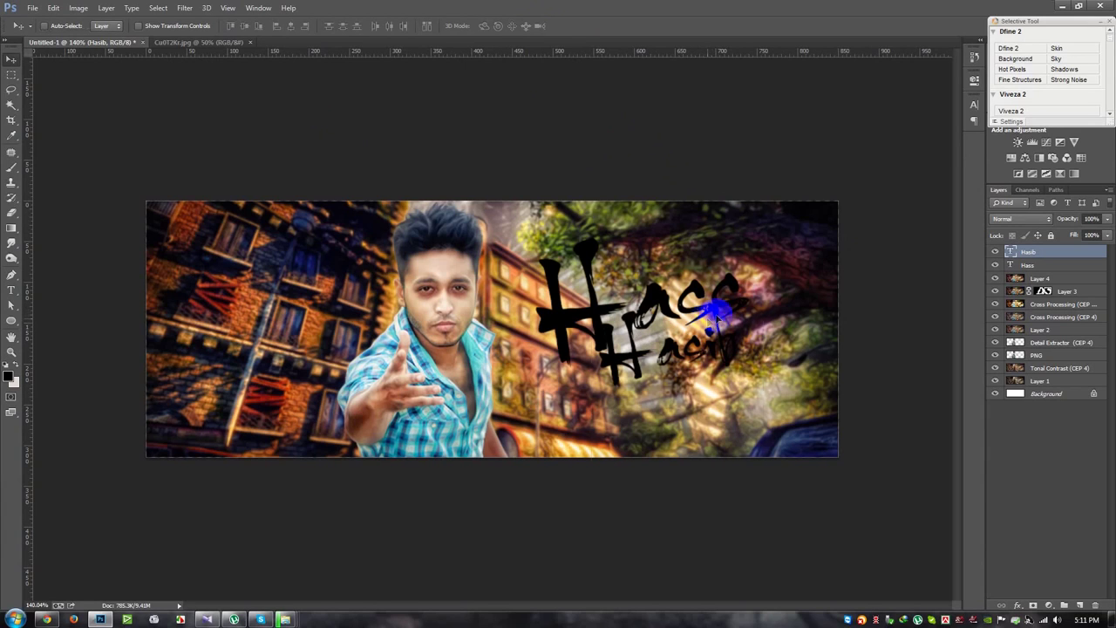
pyautogui.hotkey('ctrl', 't')
pyautogui.moveTo(785, 266); pyautogui.dragTo(717, 321)
pyautogui.press('Return')
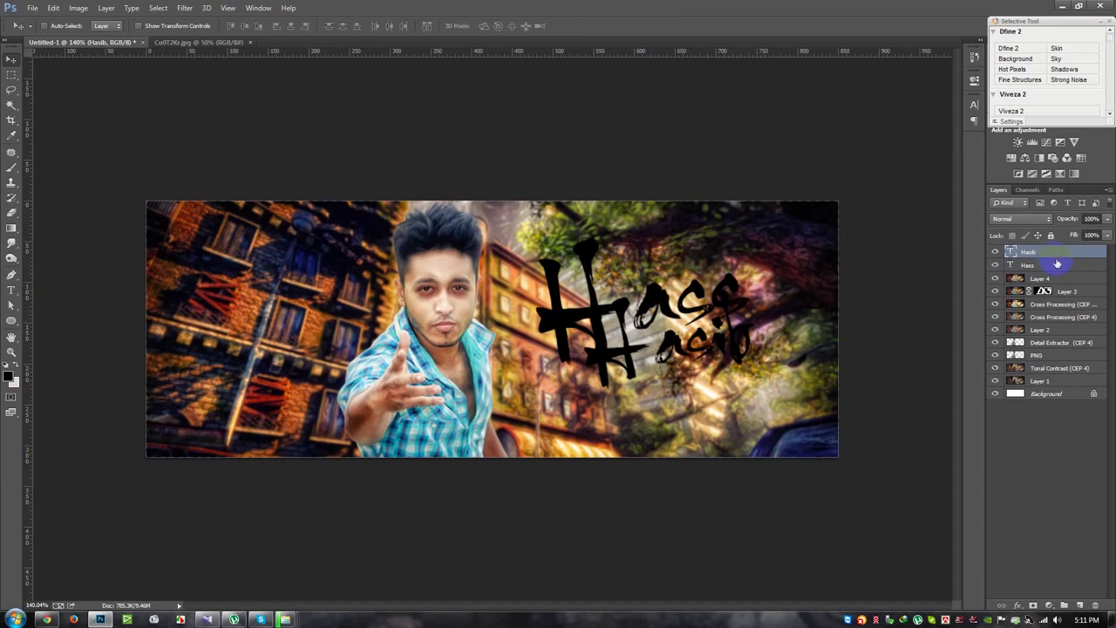
pyautogui.keyDown('ctrl'); pyautogui.click(1029, 264); pyautogui.keyUp('ctrl')
# - Reposition both title words and add an outline stroke to the Hass layer
pyautogui.moveTo(884, 274); pyautogui.dragTo(705, 303)
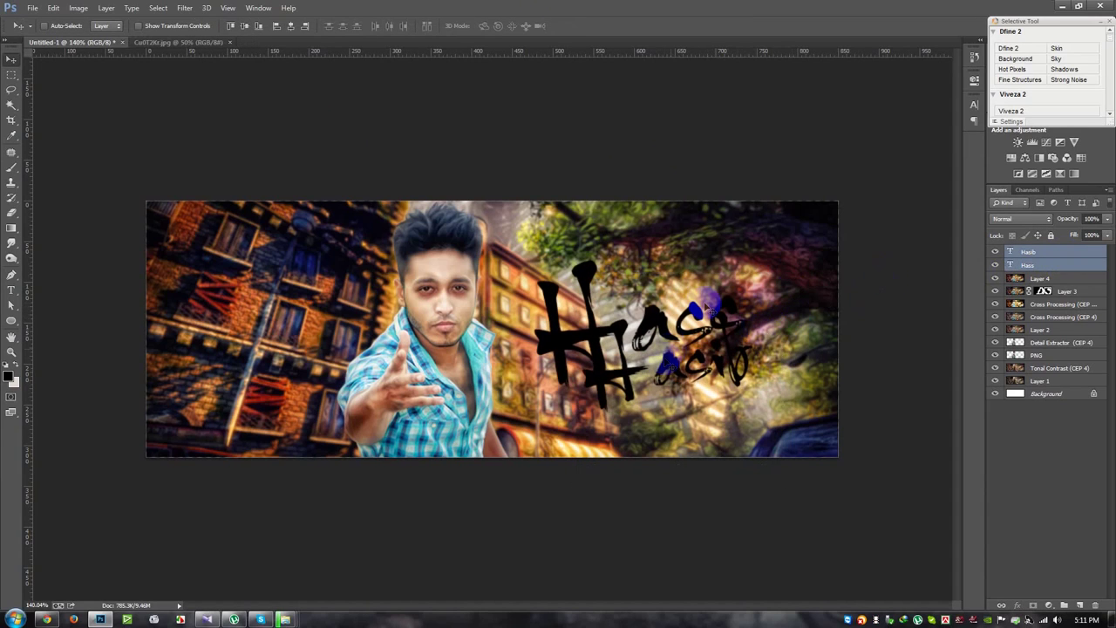
pyautogui.doubleClick(1067, 265)
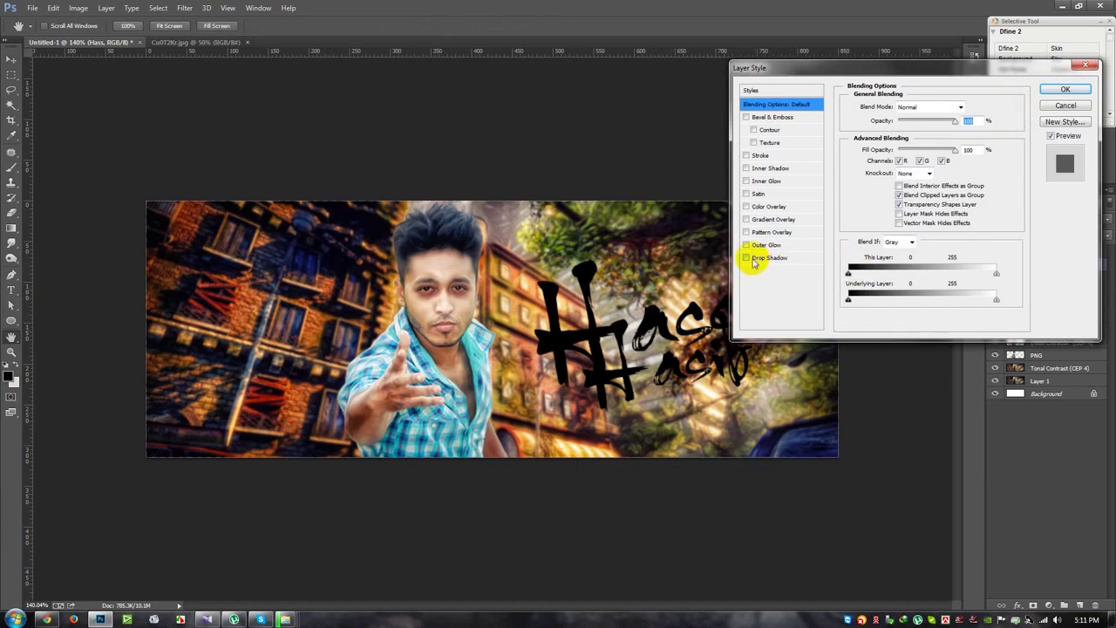
pyautogui.click(753, 260)
pyautogui.click(746, 155)
pyautogui.click(877, 182)
pyautogui.click(1064, 138)
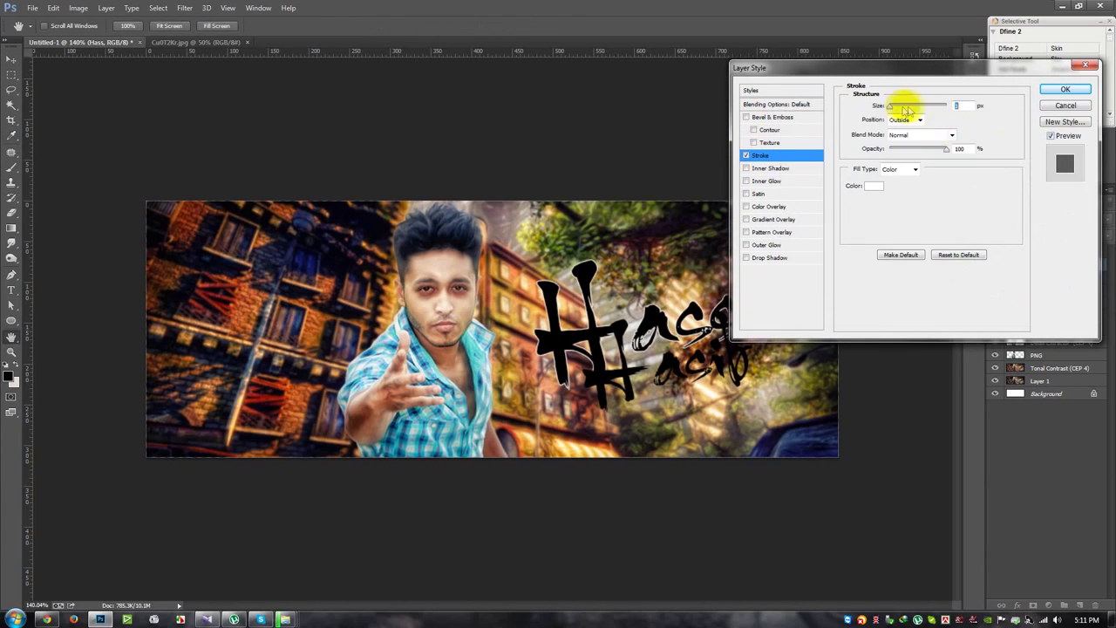
pyautogui.click(872, 185)
# - Make the Hass stroke white, adjust its width and apply it
pyautogui.click(279, 379)
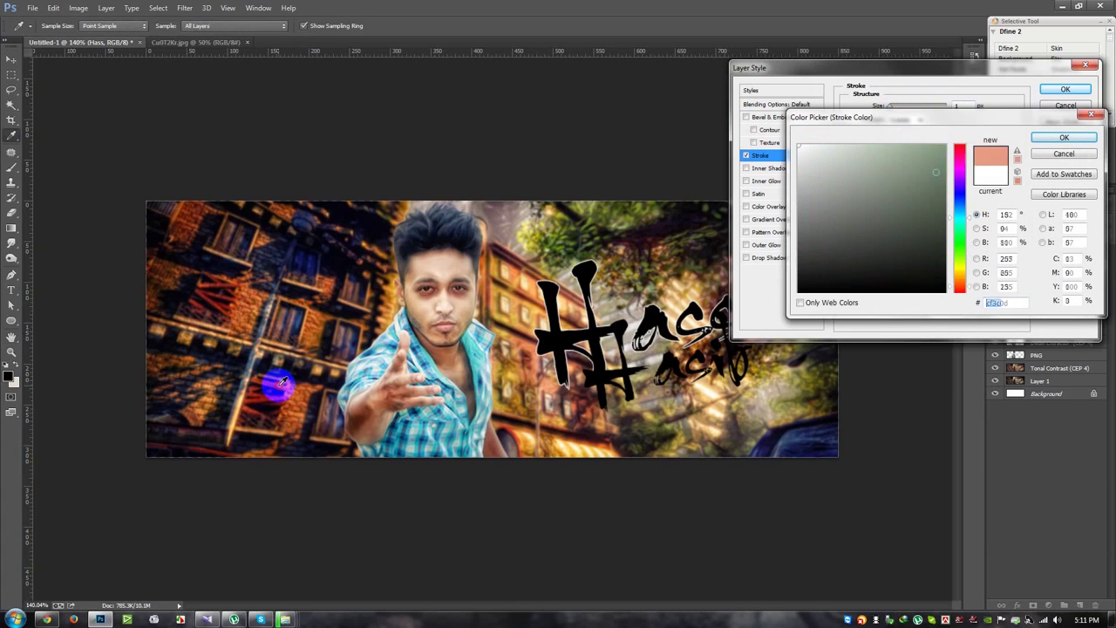
pyautogui.moveTo(875, 195); pyautogui.dragTo(980, 126)
pyautogui.moveTo(957, 280); pyautogui.dragTo(963, 303)
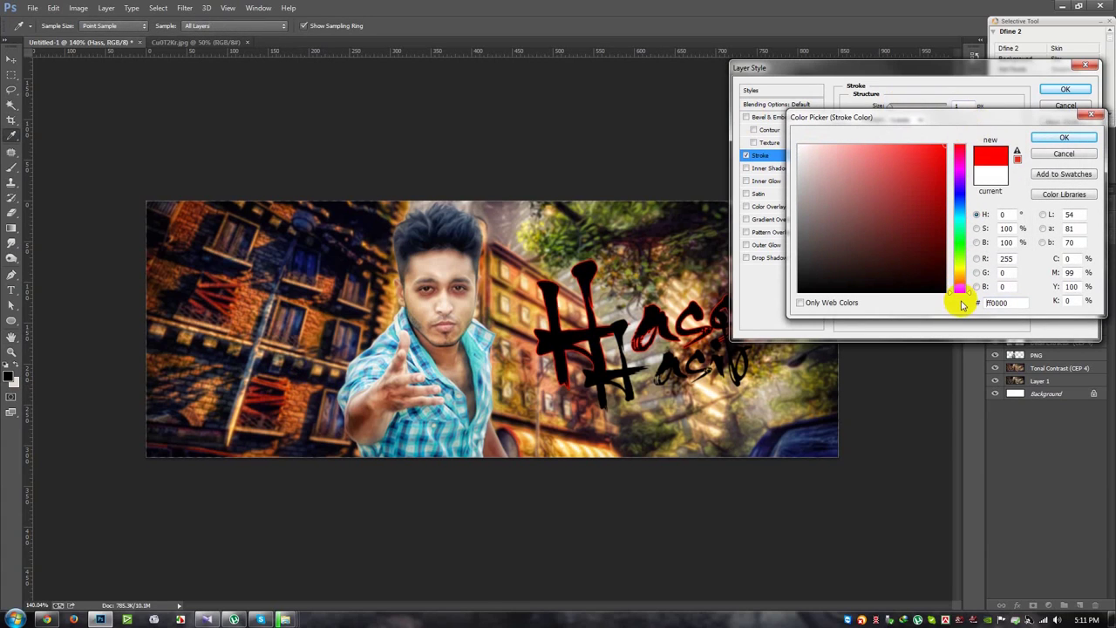
pyautogui.moveTo(848, 186); pyautogui.dragTo(705, 104)
pyautogui.click(1064, 137)
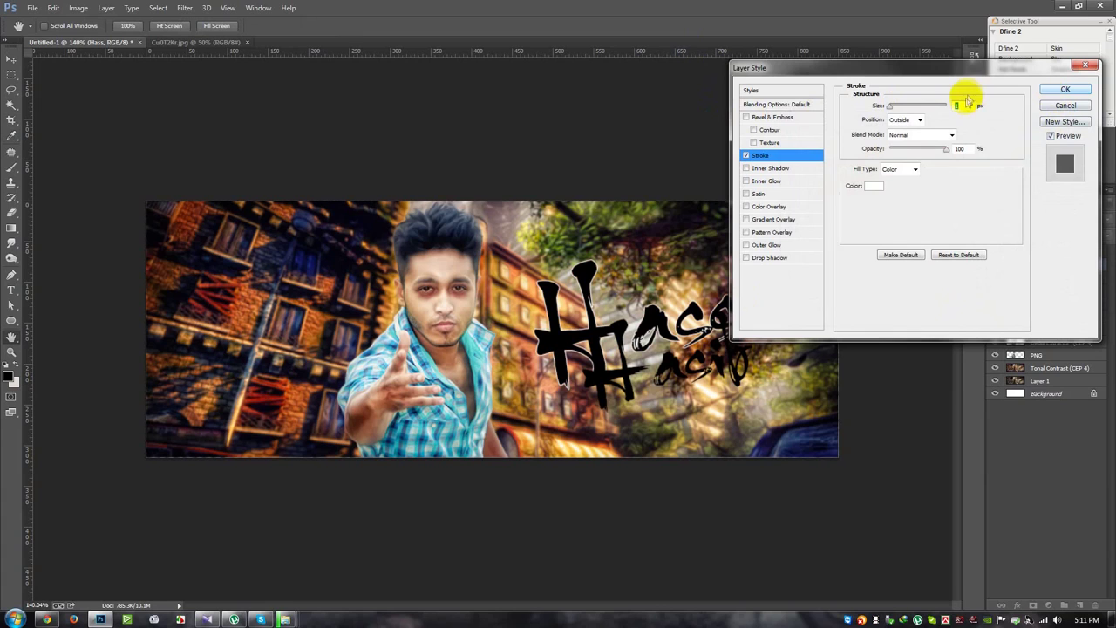
pyautogui.click(964, 105)
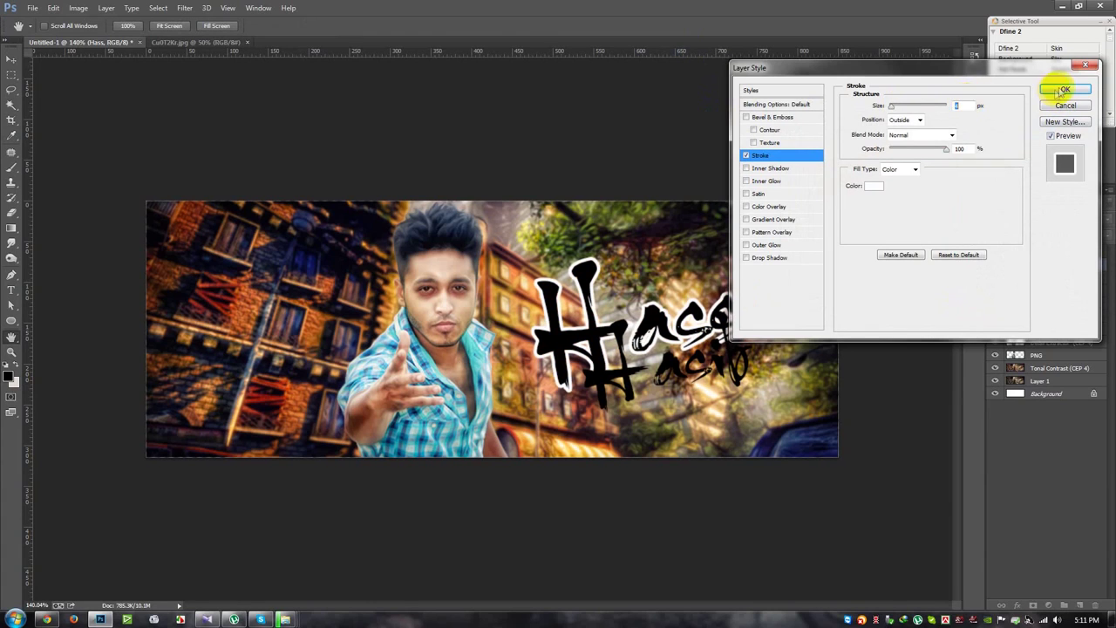
pyautogui.click(1065, 89)
# - Copy the Hass stroke effect onto Hasib and nudge Hasib slightly right and down
pyautogui.moveTo(1097, 266); pyautogui.dragTo(1092, 253)
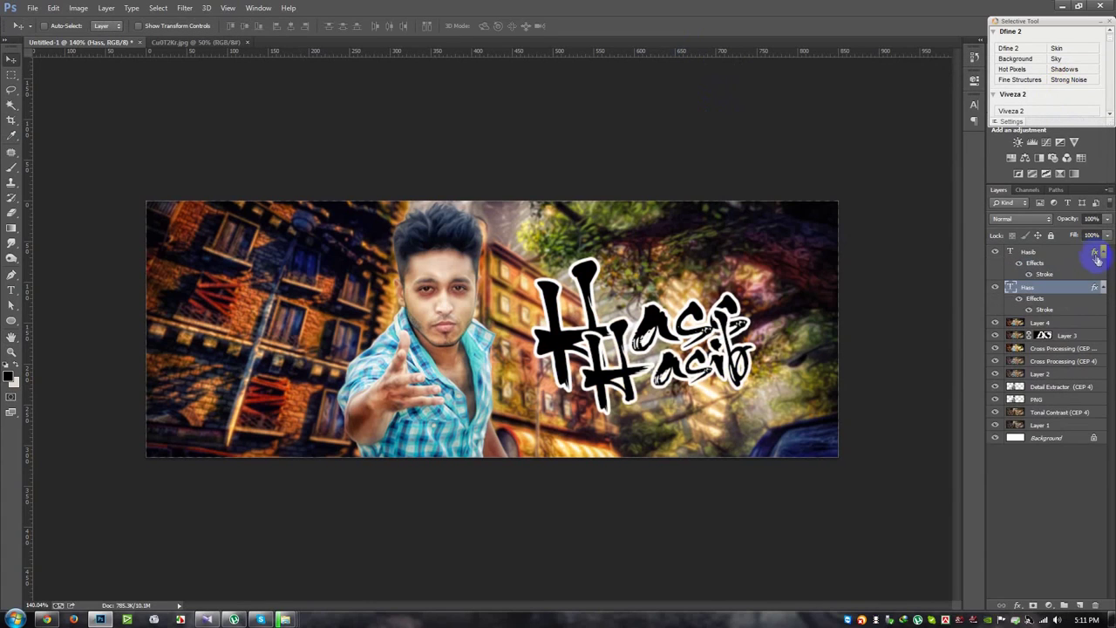
pyautogui.click(1102, 252)
pyautogui.scroll(2, 884, 287)
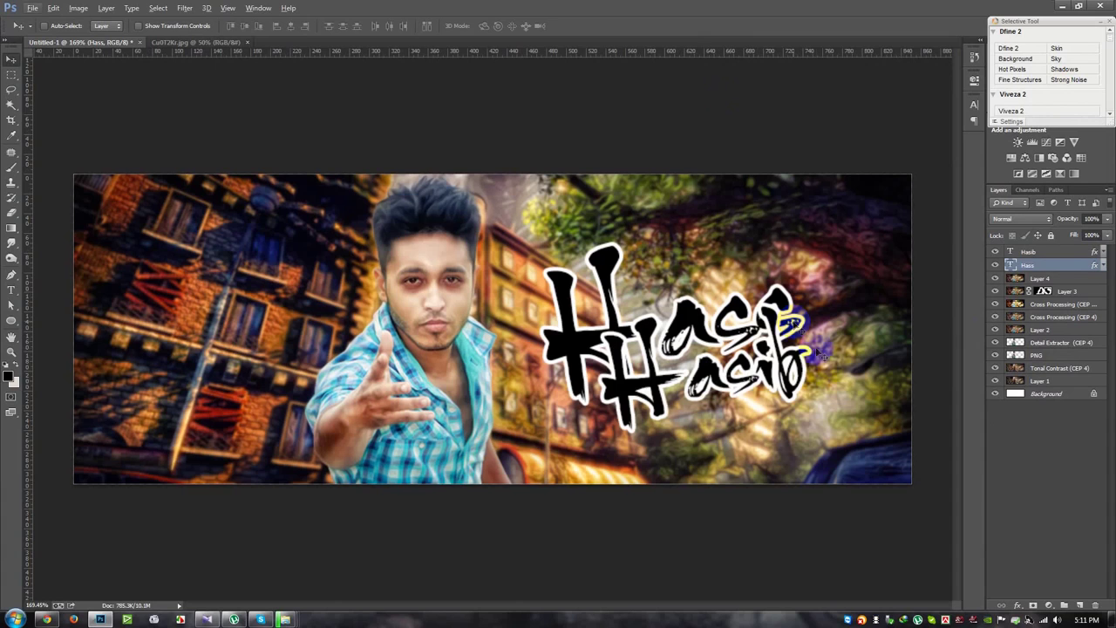
pyautogui.click(1042, 252)
pyautogui.moveTo(842, 338); pyautogui.dragTo(848, 350)
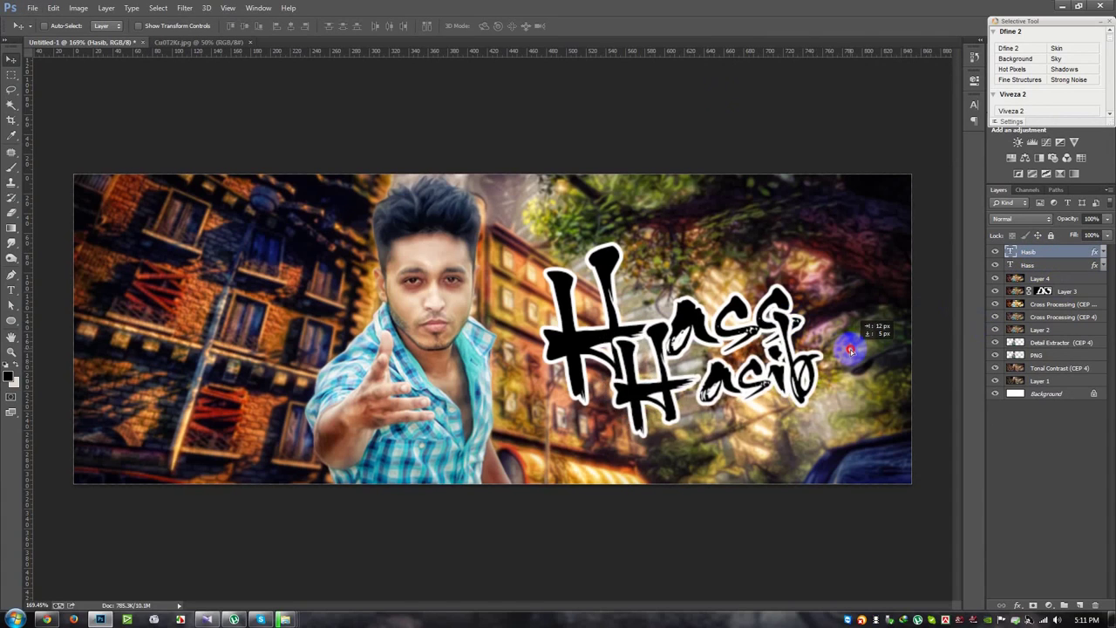
# - Give Hasib a soft, enlarged drop shadow
pyautogui.doubleClick(1082, 254)
pyautogui.click(768, 155)
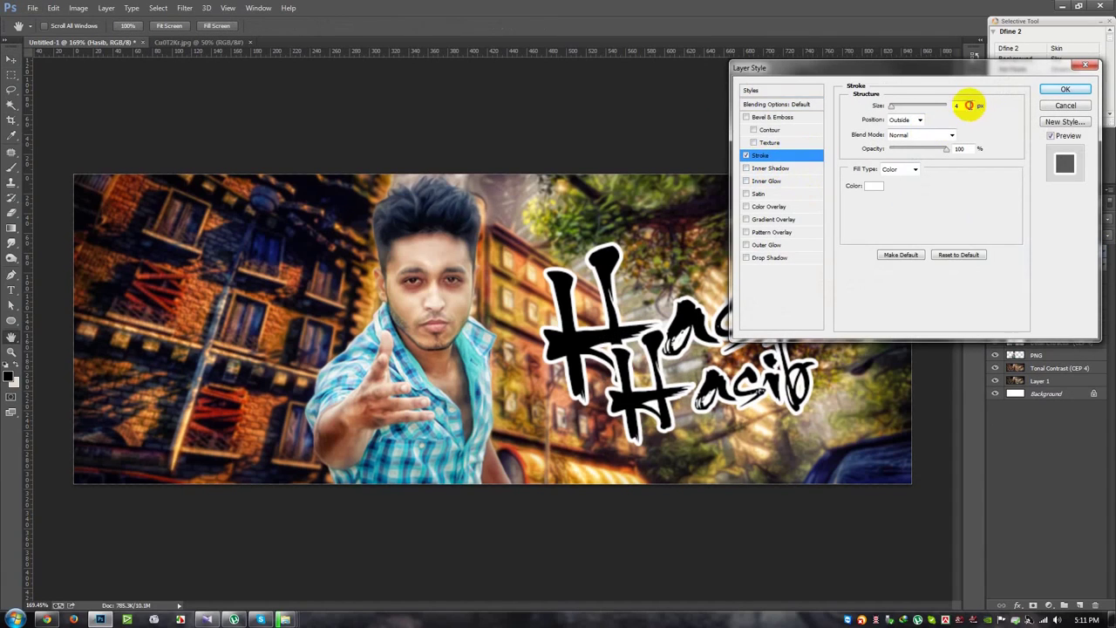
pyautogui.click(769, 257)
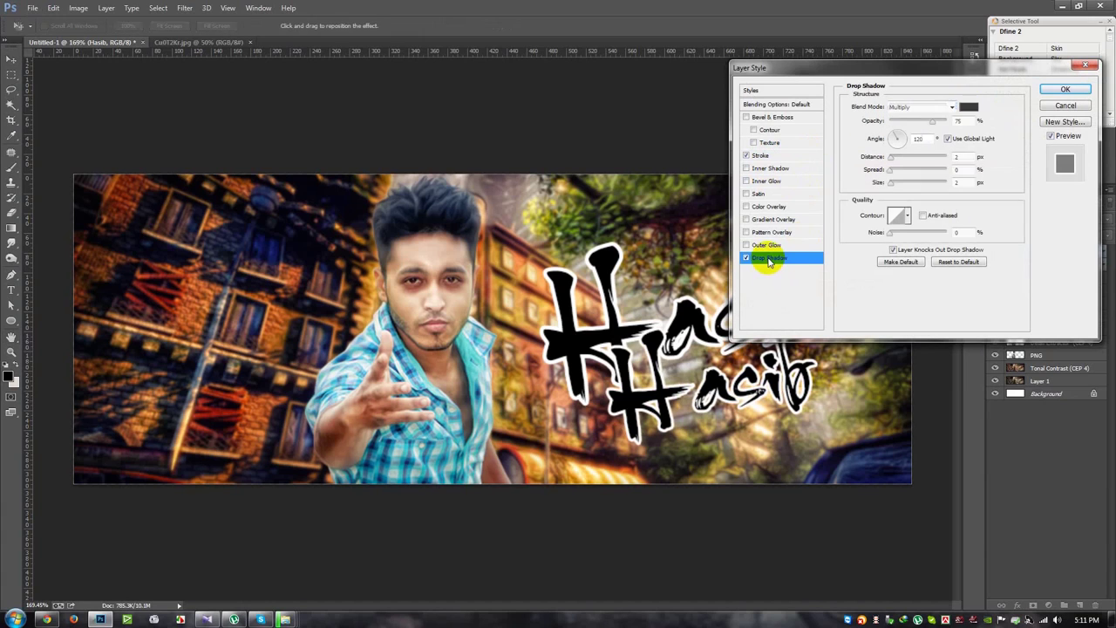
pyautogui.moveTo(892, 185); pyautogui.dragTo(901, 181)
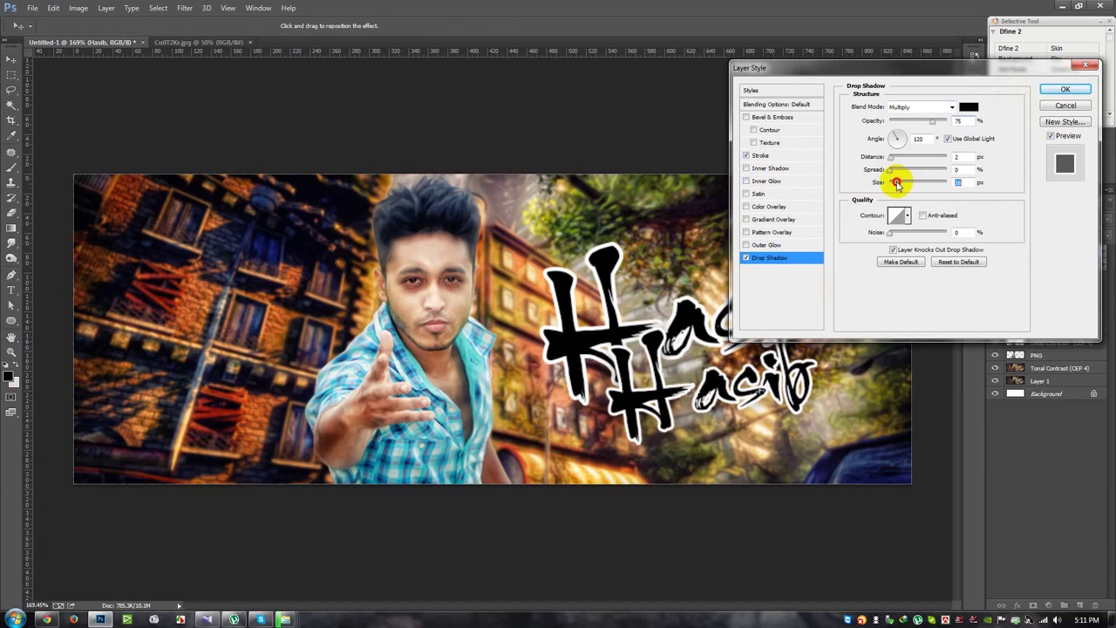
pyautogui.click(1068, 88)
# - Give Hass a drop shadow with a larger size
pyautogui.doubleClick(1095, 267)
pyautogui.click(767, 258)
pyautogui.moveTo(893, 186); pyautogui.dragTo(896, 187)
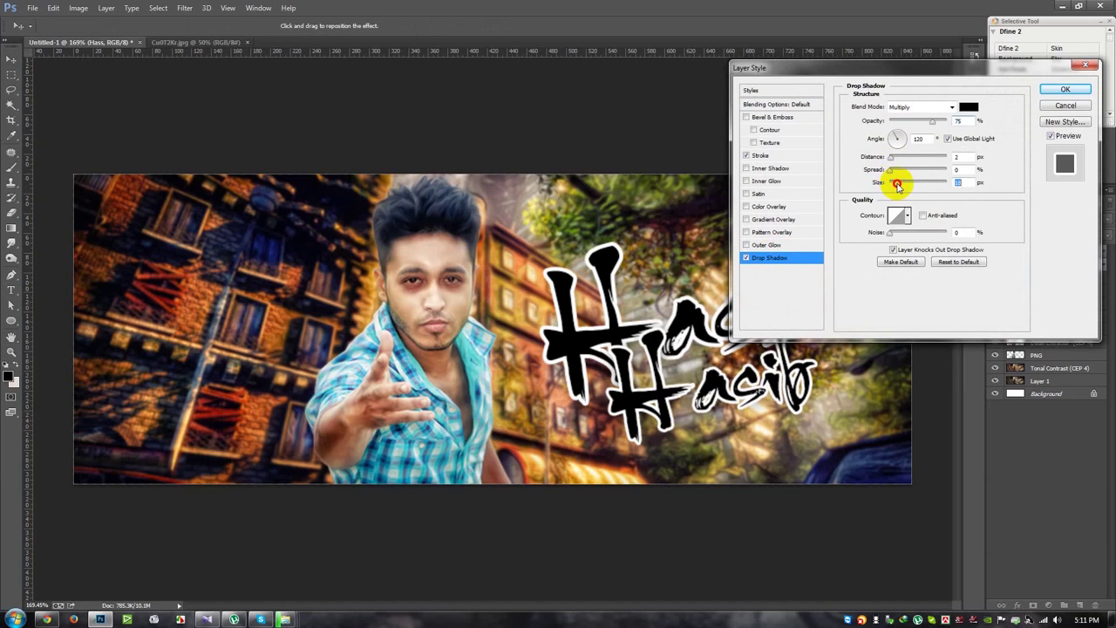
pyautogui.click(1056, 87)
pyautogui.scroll(-3, 752, 219)
pyautogui.scroll(2, 710, 267)
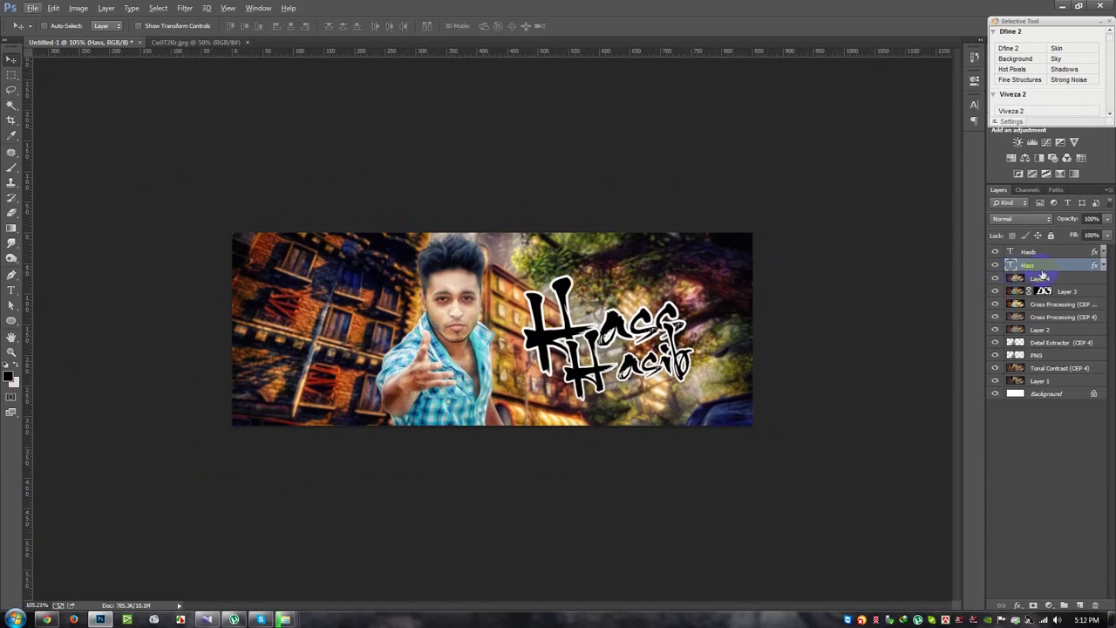
# - Shift both title words slightly left and up, then start a new text line 'Edit Art'
pyautogui.keyDown('shift'); pyautogui.click(1045, 252); pyautogui.keyUp('shift')
pyautogui.moveTo(797, 301); pyautogui.dragTo(788, 293)
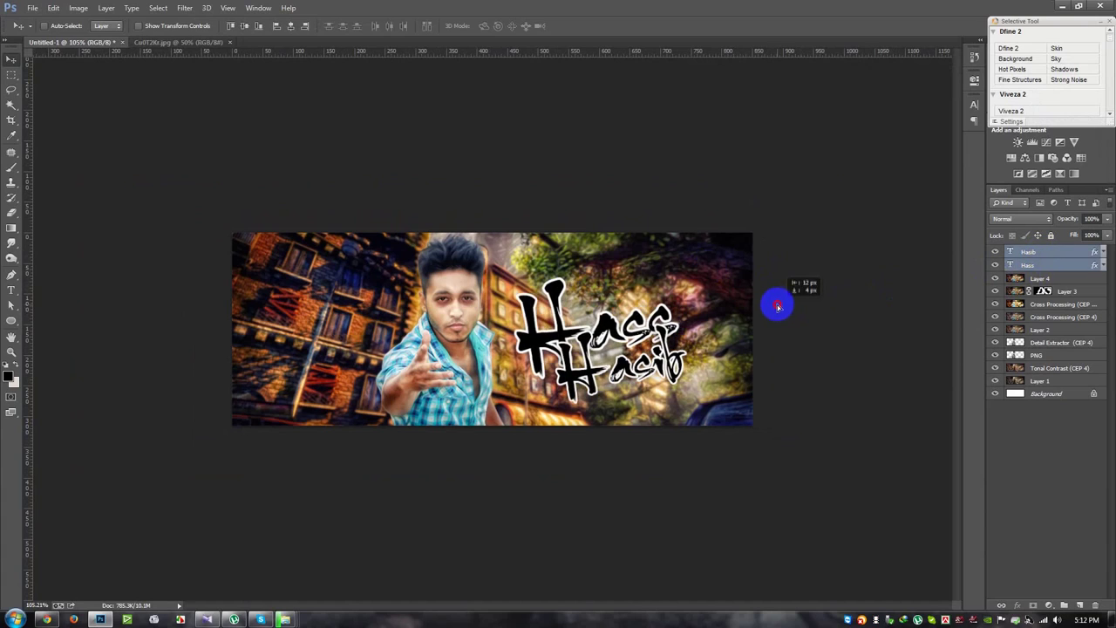
pyautogui.click(12, 293)
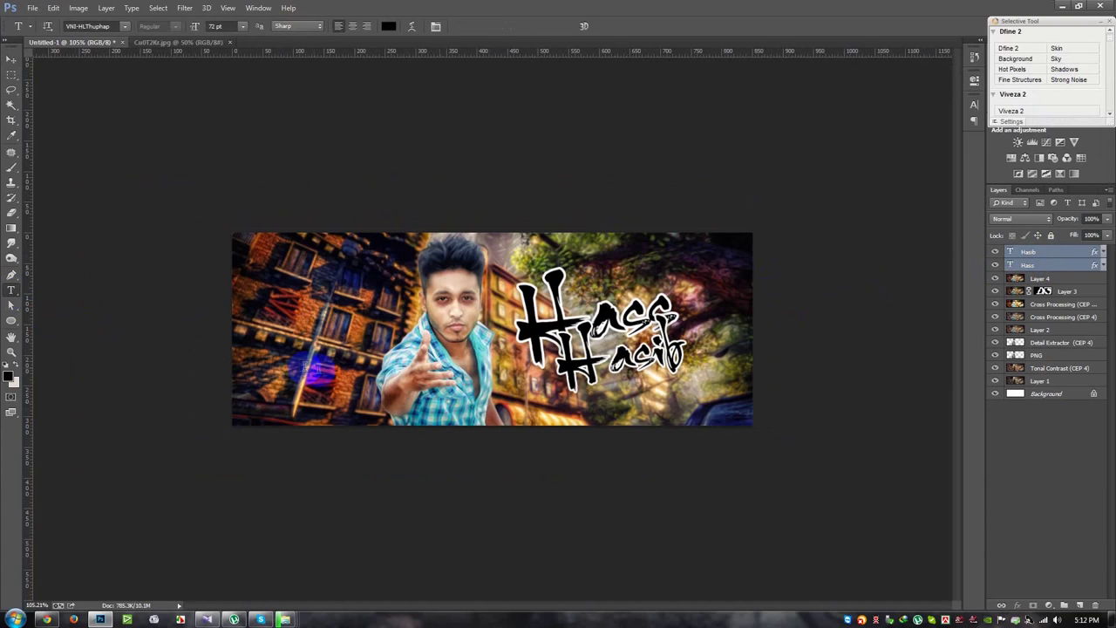
pyautogui.click(304, 366)
pyautogui.write('Edit')
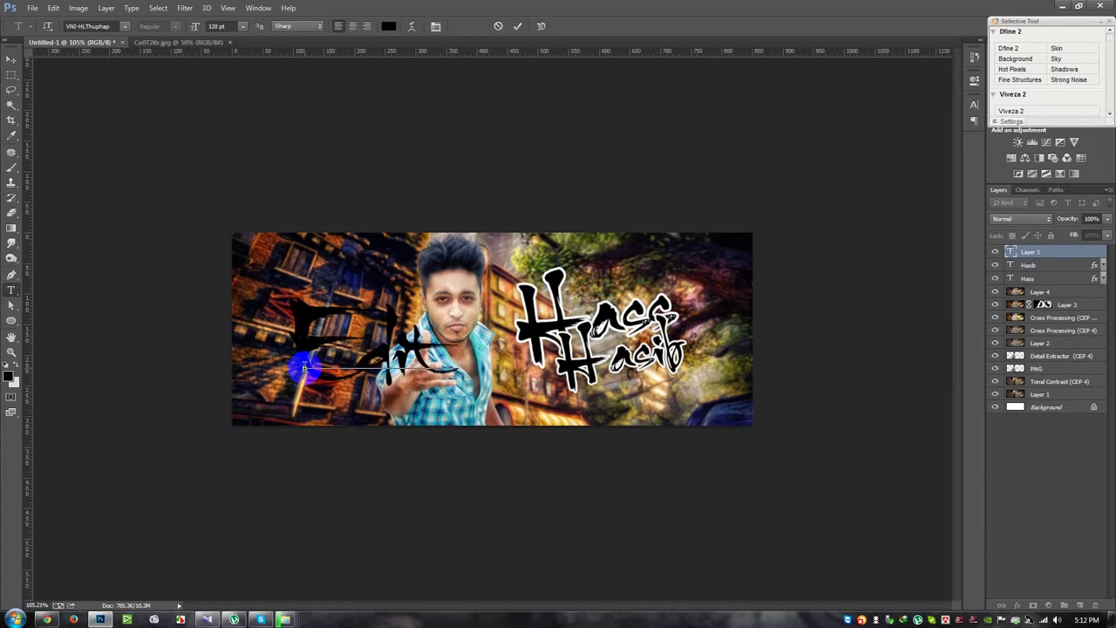
pyautogui.write(' Ar')
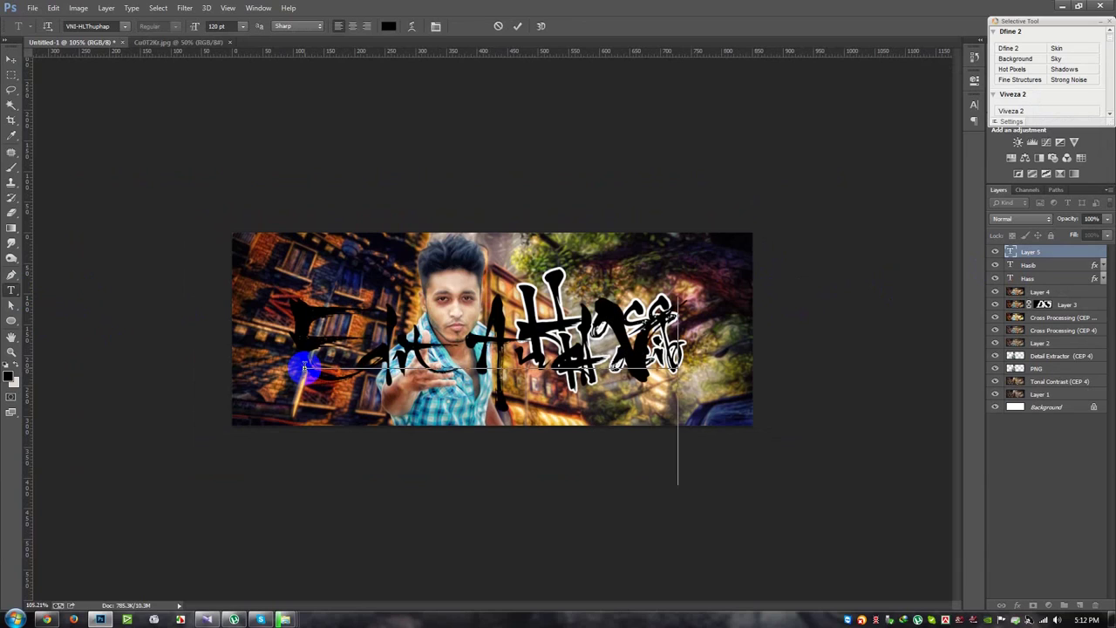
pyautogui.write('t')
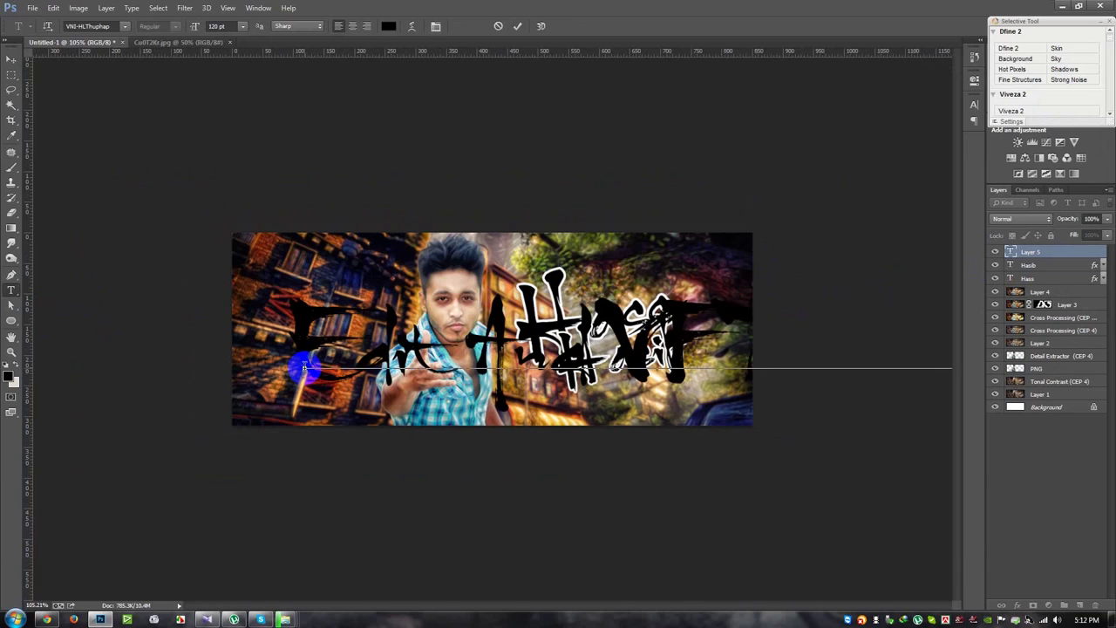
# - Shrink the new text to 36 pt
pyautogui.hotkey('ctrl', 'a')
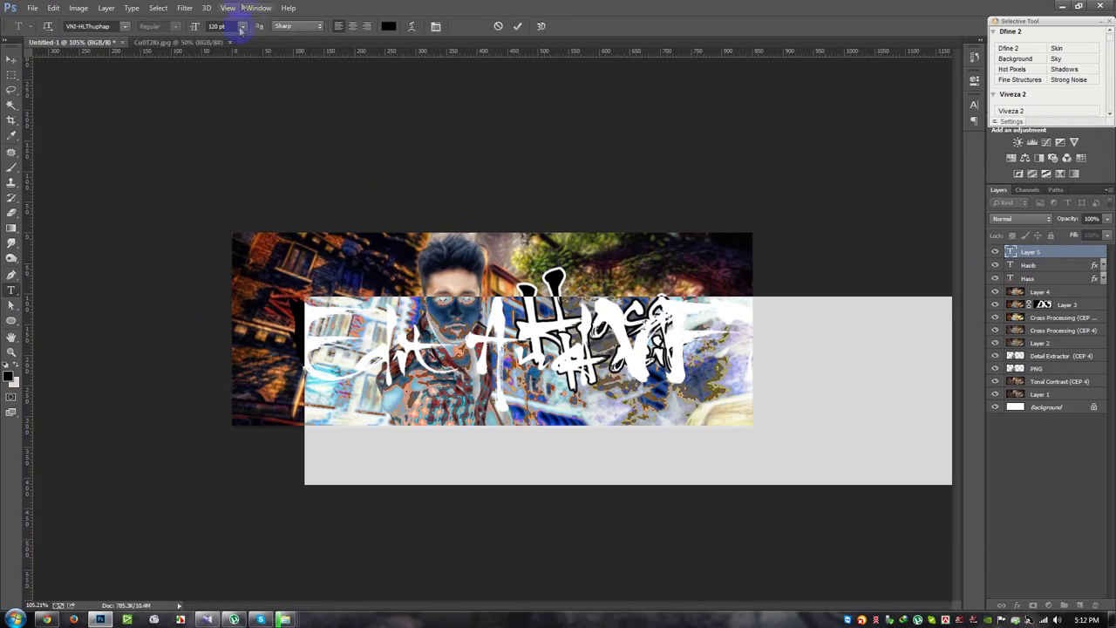
pyautogui.click(242, 26)
pyautogui.click(236, 187)
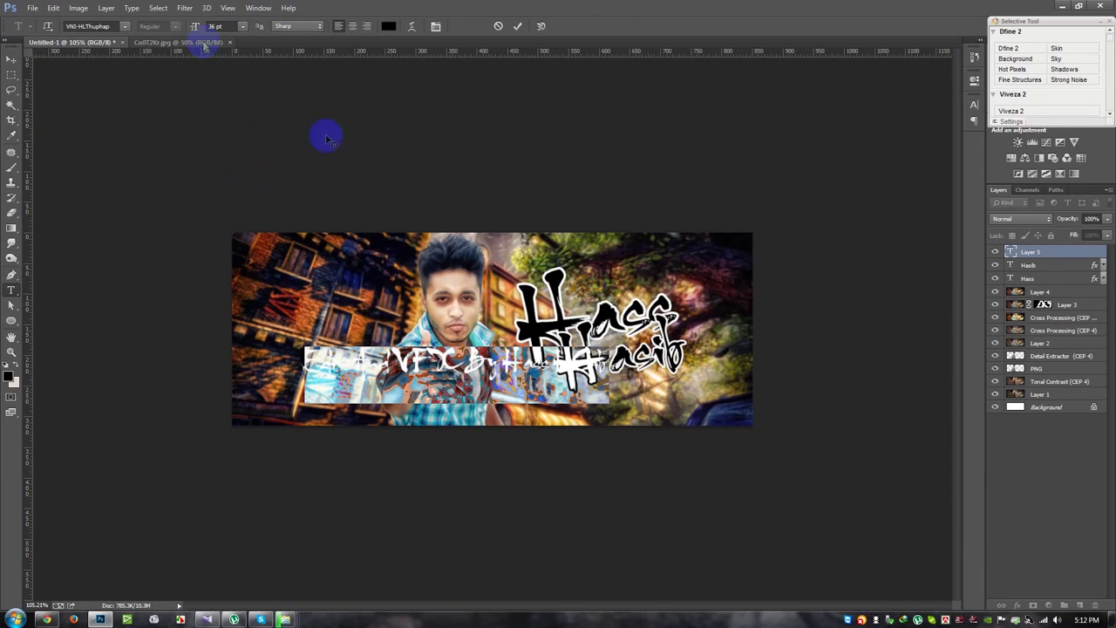
pyautogui.click(558, 367)
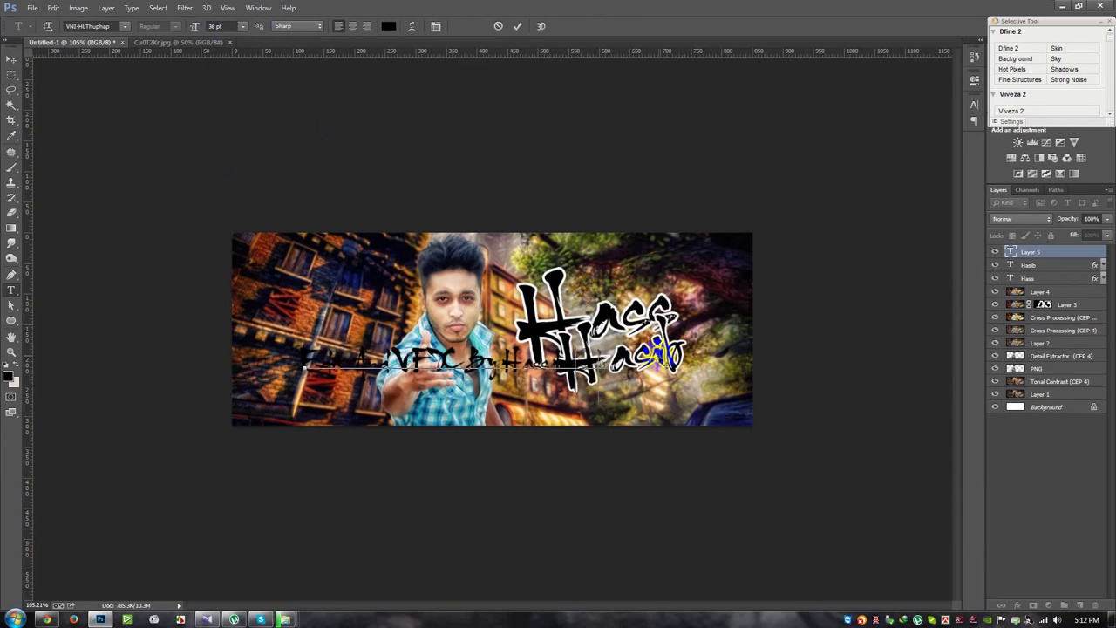
# - Make the credit text white at 16 pt and place it below the Hasib title
pyautogui.click(388, 27)
pyautogui.moveTo(836, 174); pyautogui.dragTo(755, 123)
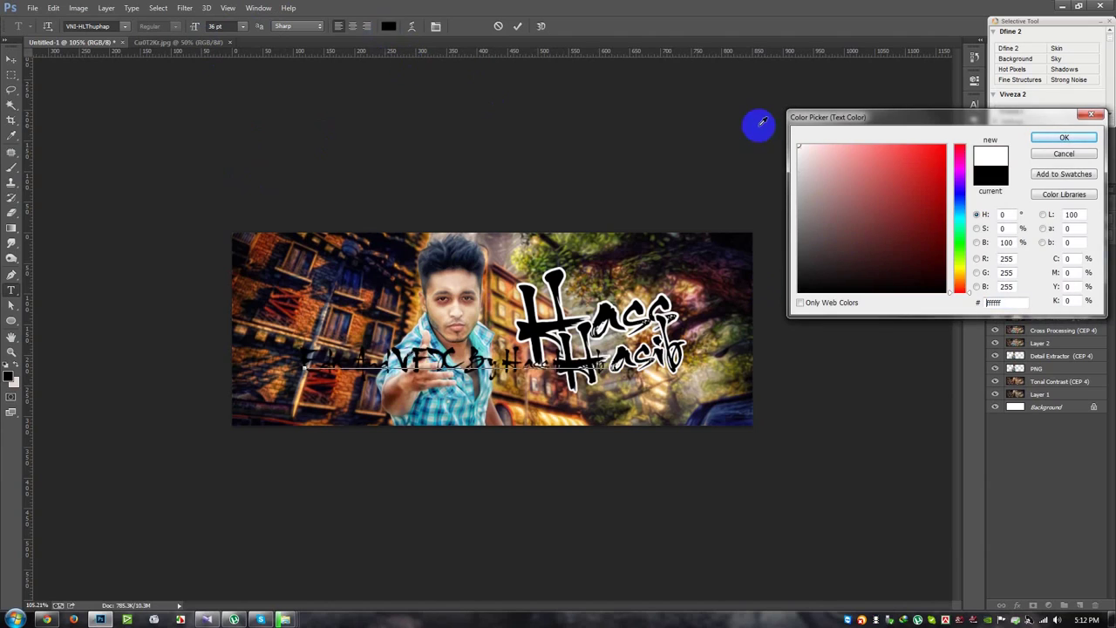
pyautogui.click(1064, 153)
pyautogui.press('Down')
pyautogui.press('Down')
pyautogui.press('Down')
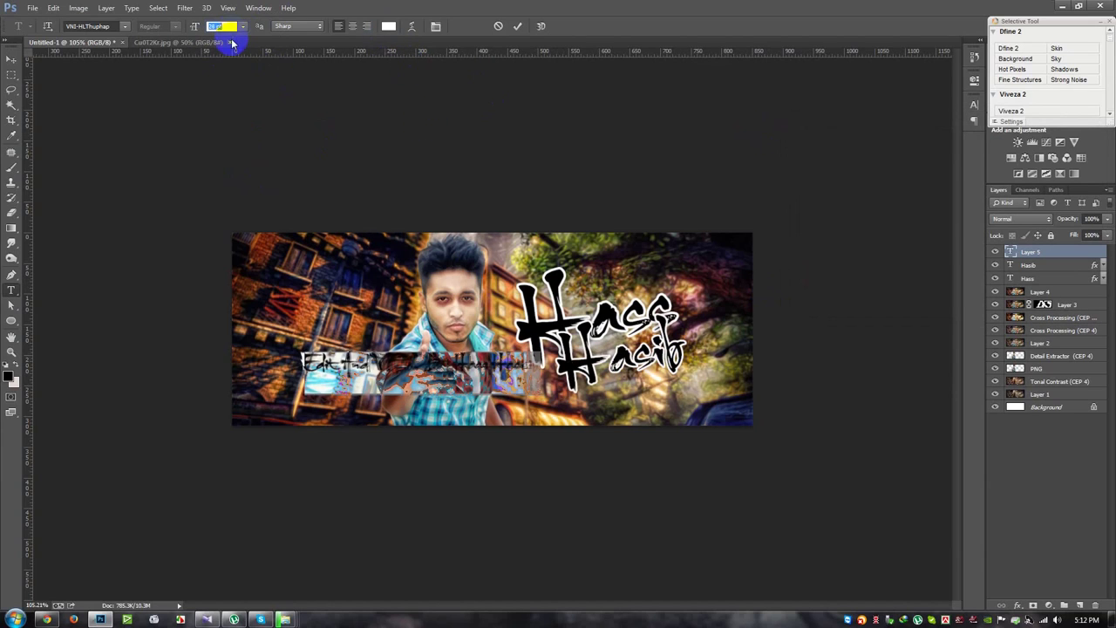
pyautogui.press('Down')
pyautogui.press('Down')
pyautogui.press('Down')
pyautogui.moveTo(558, 258); pyautogui.dragTo(612, 255)
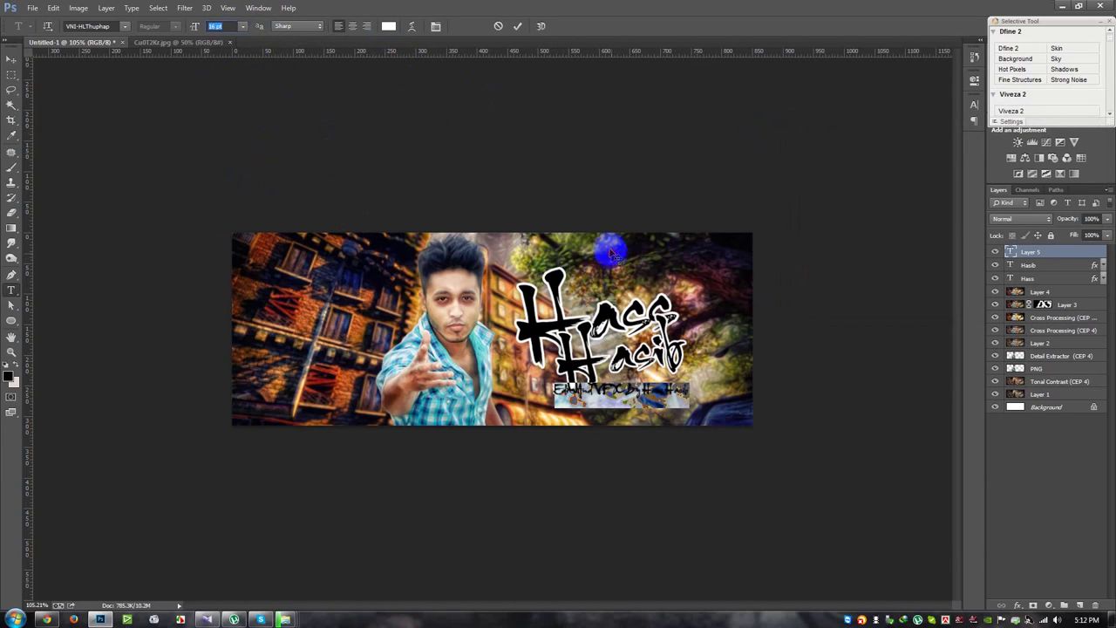
pyautogui.click(517, 28)
pyautogui.scroll(3, 531, 344)
pyautogui.hotkey('ctrl', 't')
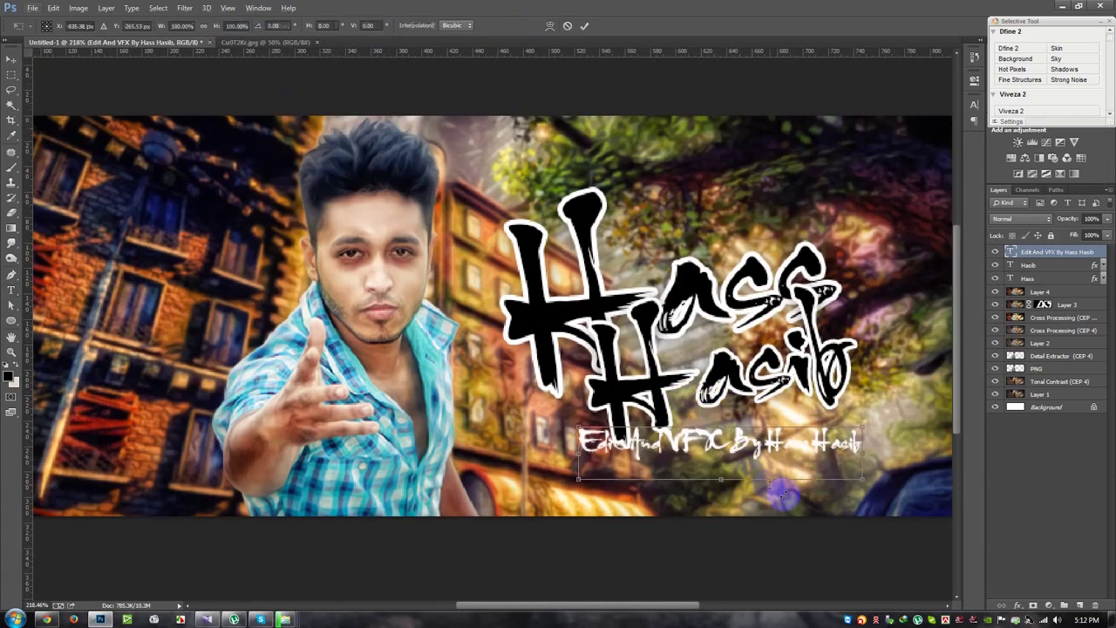
# - Rotate the credit line about 12°, scale it to about 76% and move it above Hass
pyautogui.moveTo(795, 505); pyautogui.dragTo(807, 488)
pyautogui.moveTo(724, 457); pyautogui.dragTo(749, 222)
pyautogui.moveTo(889, 185)
pyautogui.mouseDown()
pyautogui.moveTo(771, 228)
pyautogui.moveTo(893, 223)
pyautogui.mouseUp()
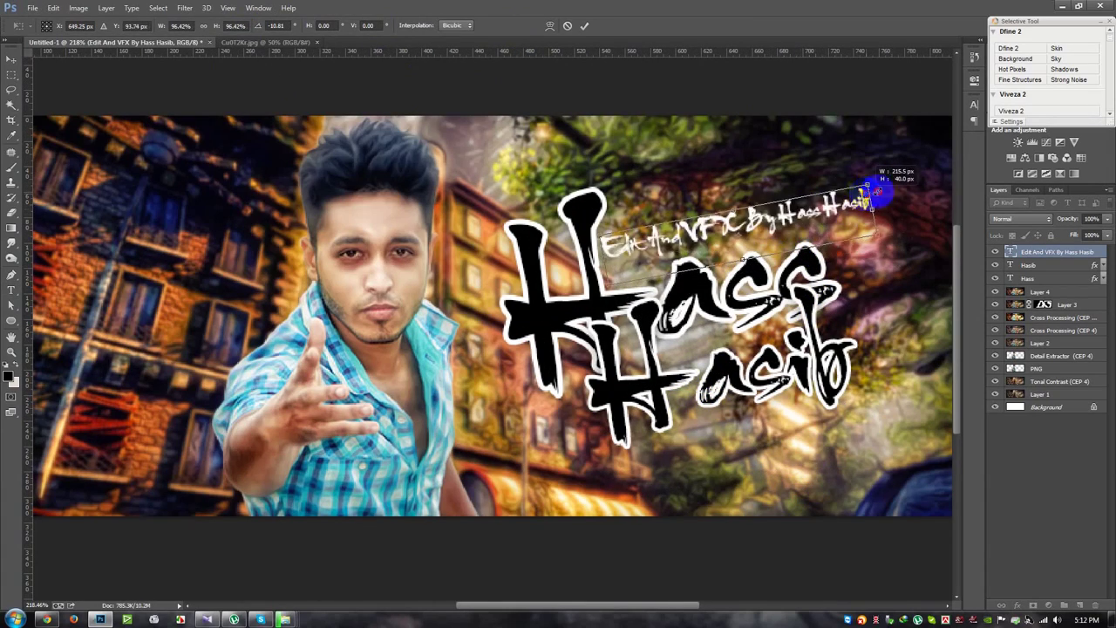
pyautogui.press('Return')
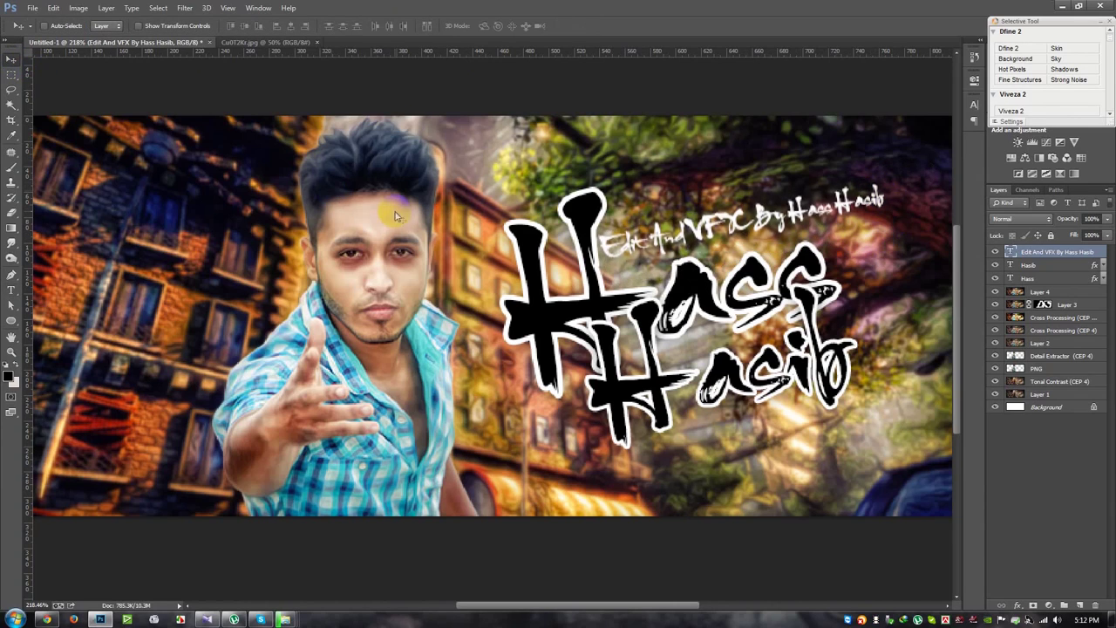
pyautogui.moveTo(845, 311); pyautogui.dragTo(732, 311)
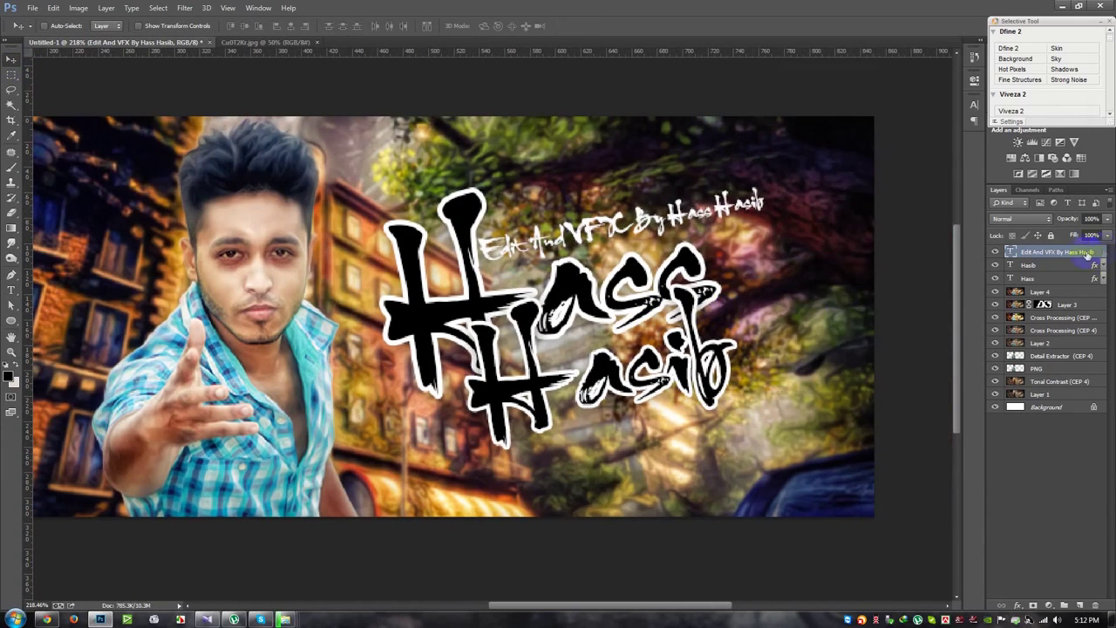
# - Add a drop shadow and stroke outline to the credit line
pyautogui.doubleClick(1102, 252)
pyautogui.click(758, 257)
pyautogui.click(747, 155)
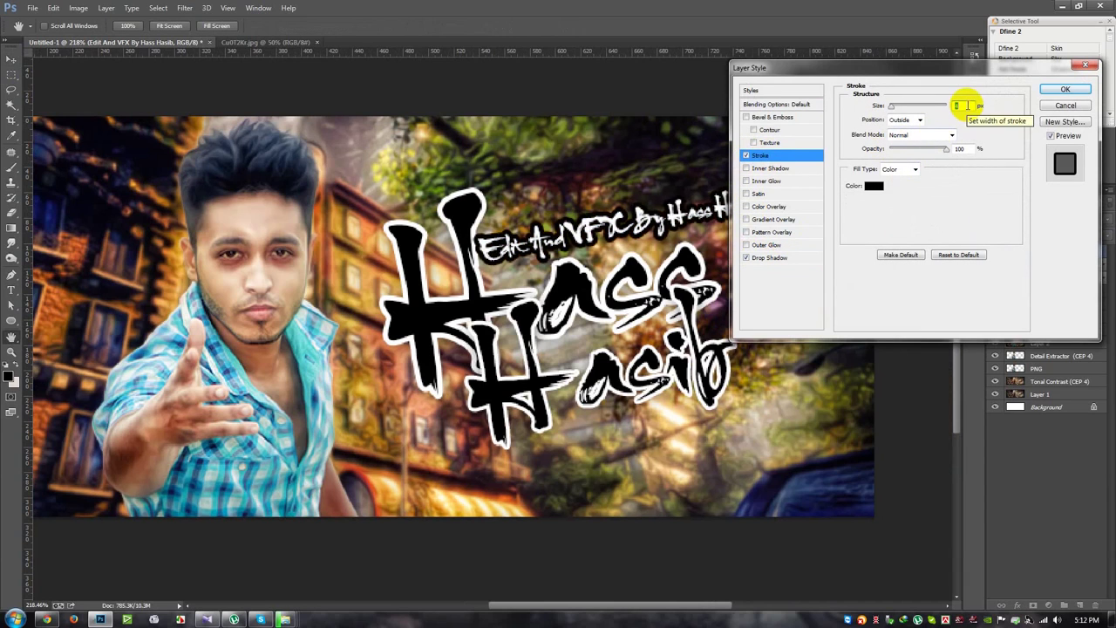
pyautogui.click(1064, 89)
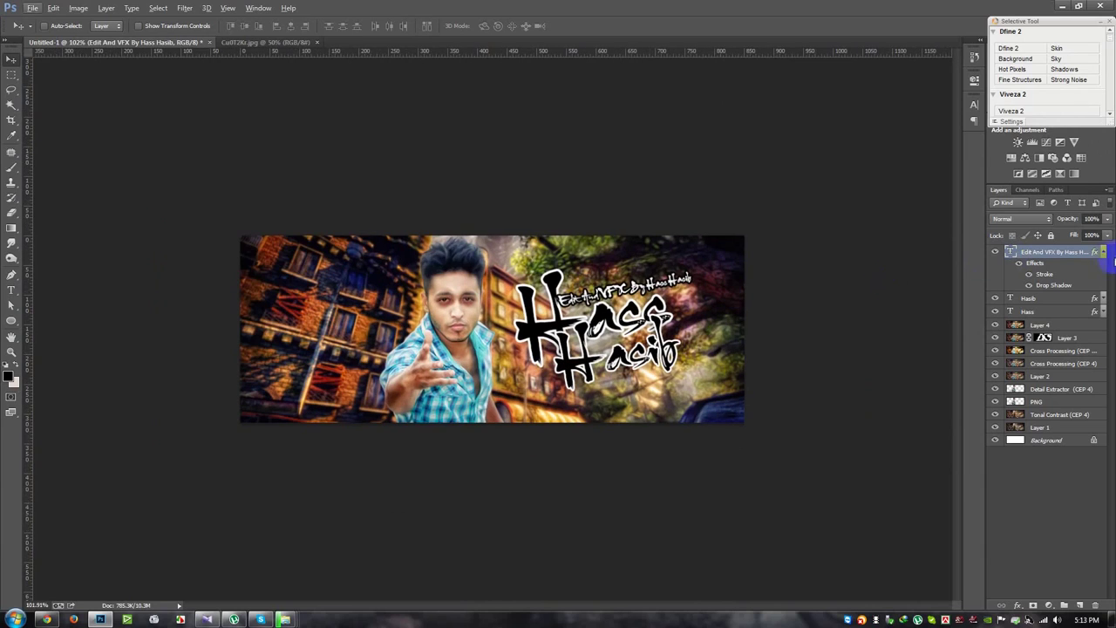
pyautogui.click(1103, 252)
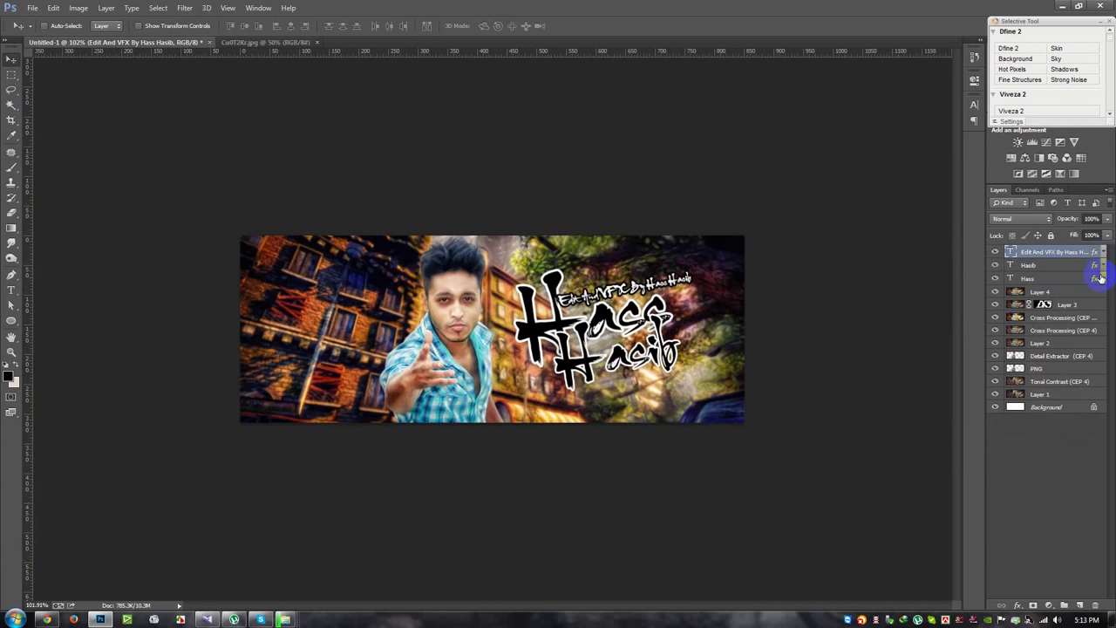
pyautogui.click(1079, 299)
# - On a new layer, paint a diagonal stroke behind the title with a large grunge brush
pyautogui.click(1080, 604)
pyautogui.scroll(2, 72, 287)
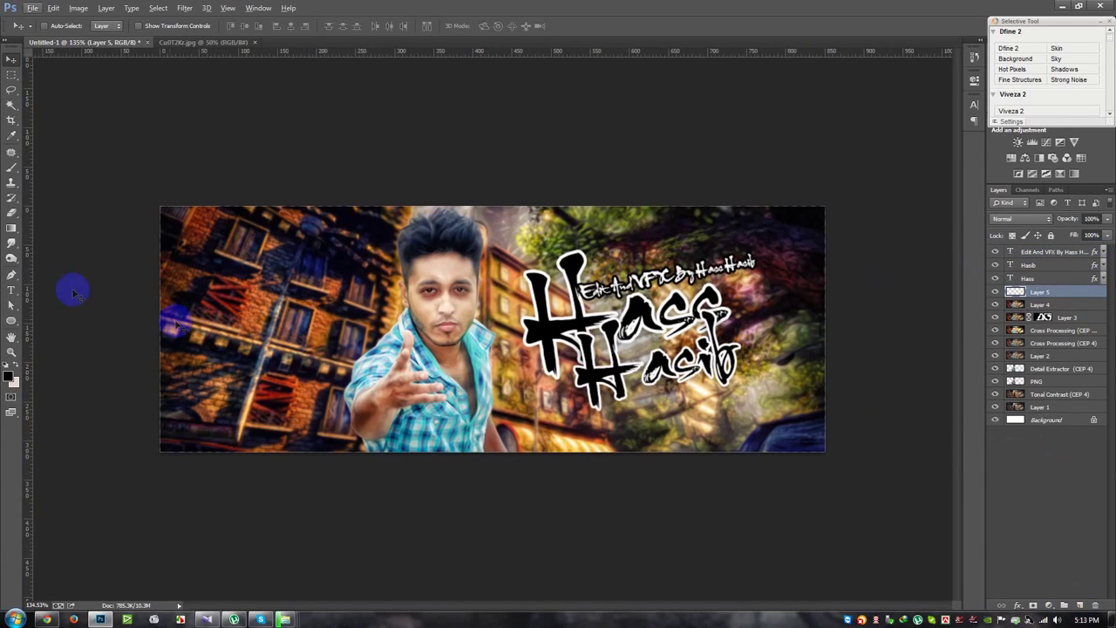
pyautogui.click(11, 165)
pyautogui.moveTo(411, 327); pyautogui.dragTo(434, 356)
pyautogui.rightClick(447, 304)
pyautogui.scroll(-1, 645, 490)
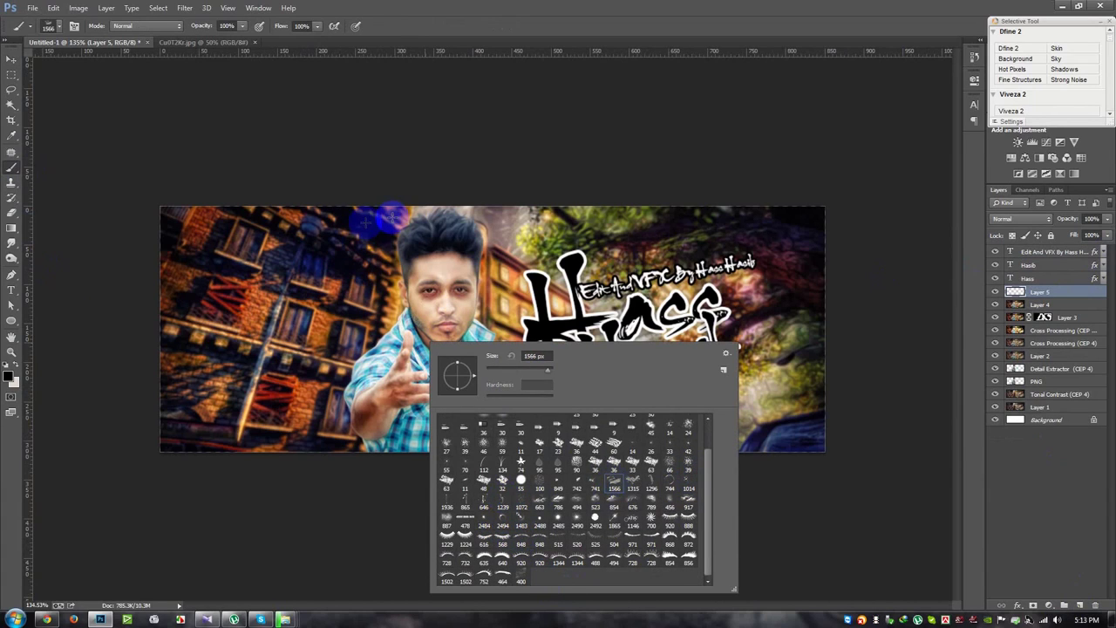
pyautogui.click(390, 218)
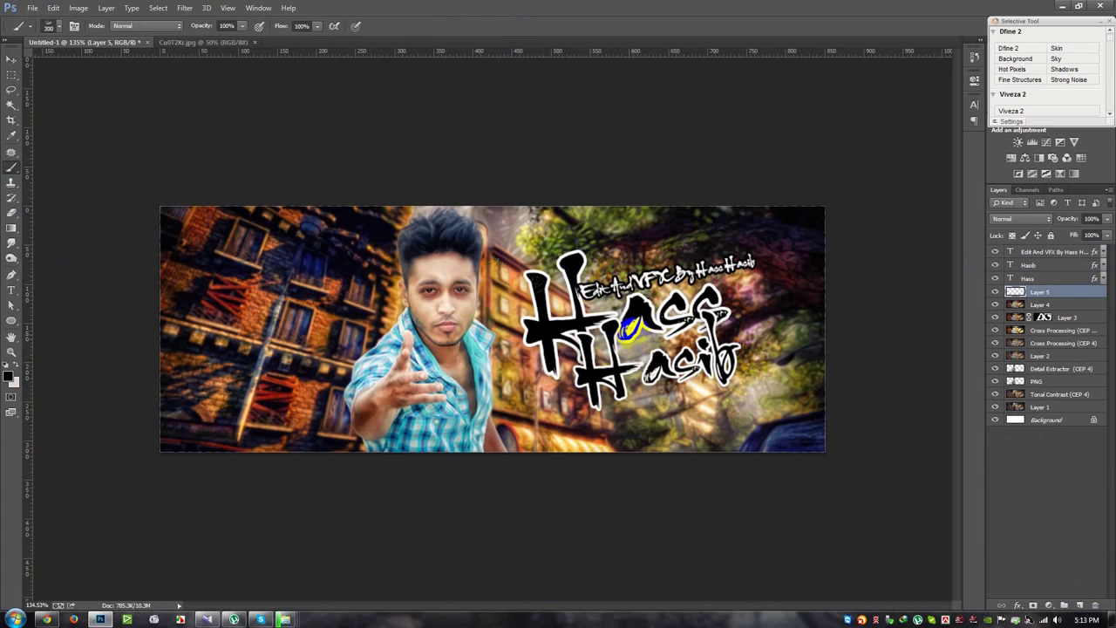
pyautogui.moveTo(468, 233); pyautogui.dragTo(802, 423)
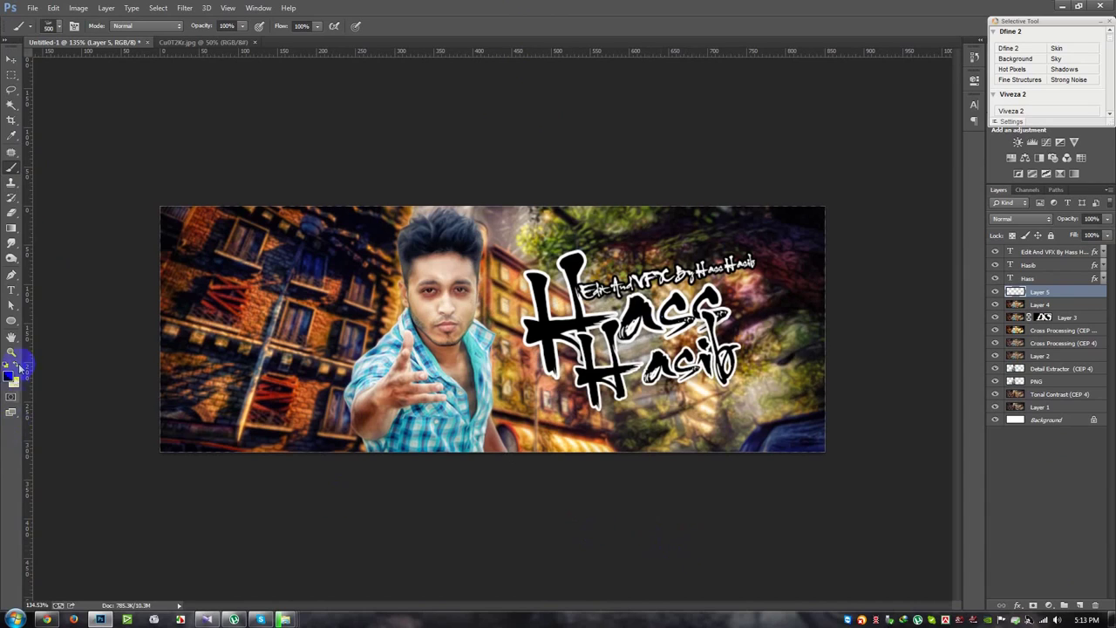
# - Enlarge the brush to 400 and paint a soft white stroke behind the title
pyautogui.click(17, 367)
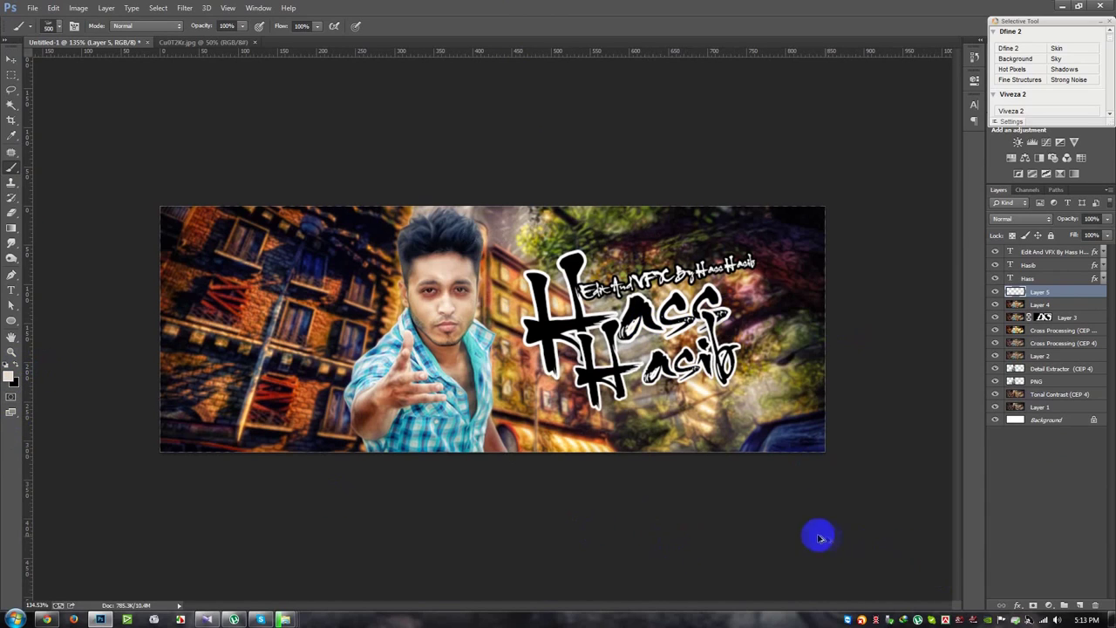
pyautogui.click(19, 138)
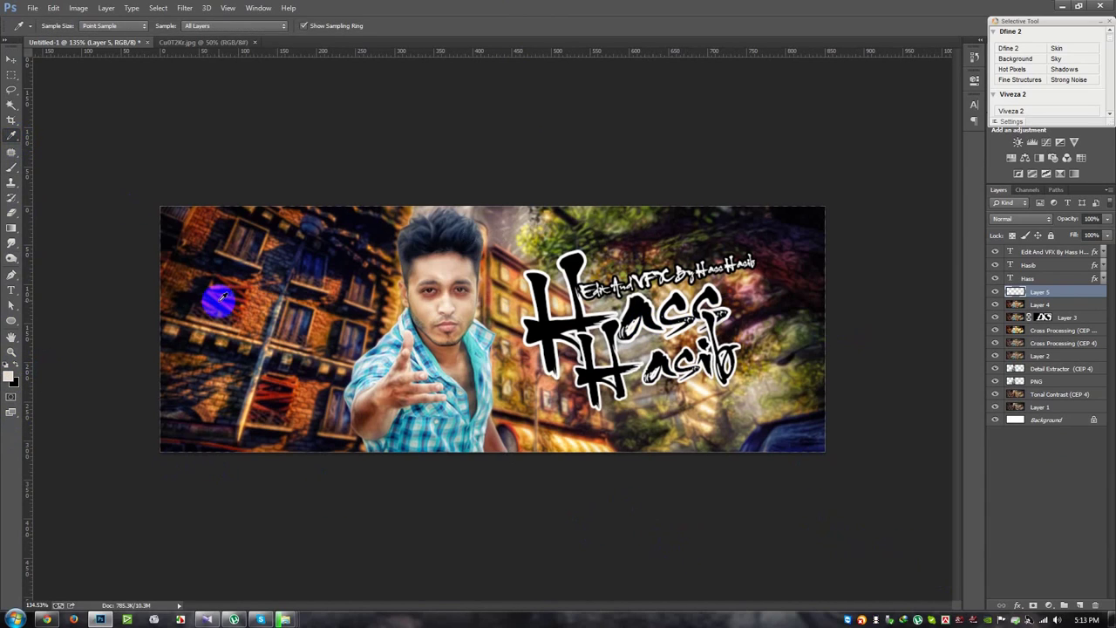
pyautogui.click(220, 293)
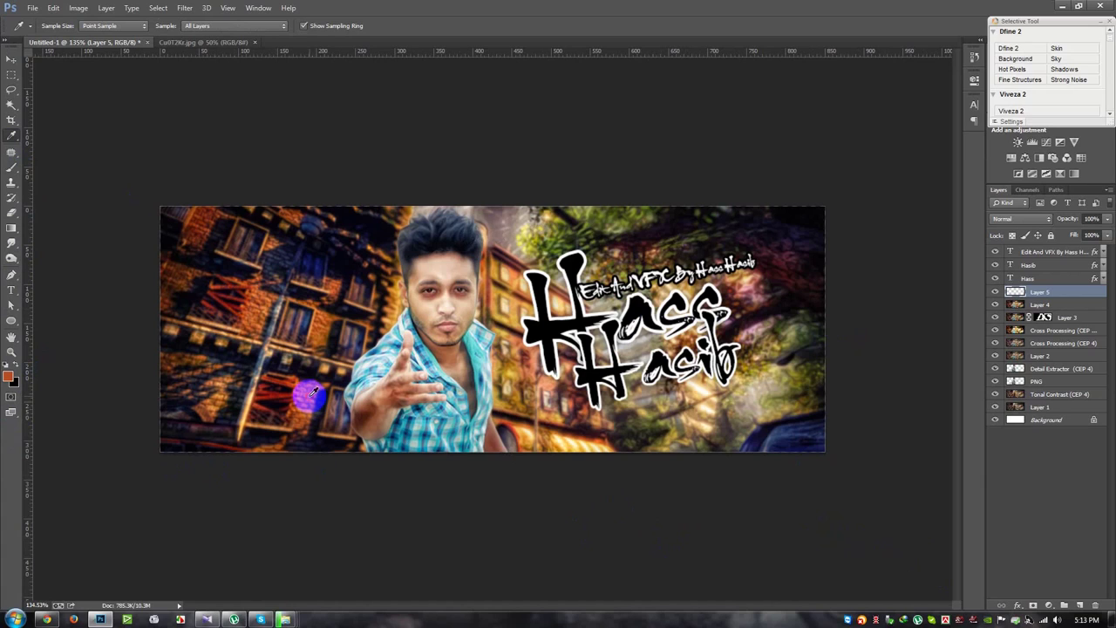
pyautogui.click(10, 170)
pyautogui.press(']')
pyautogui.press(']')
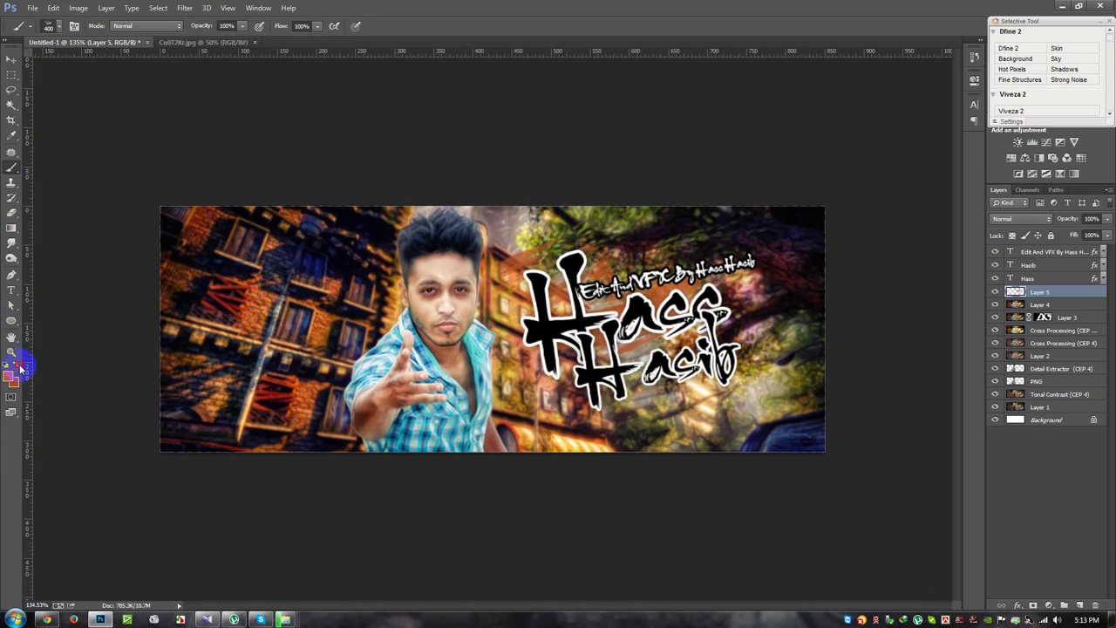
pyautogui.press(']')
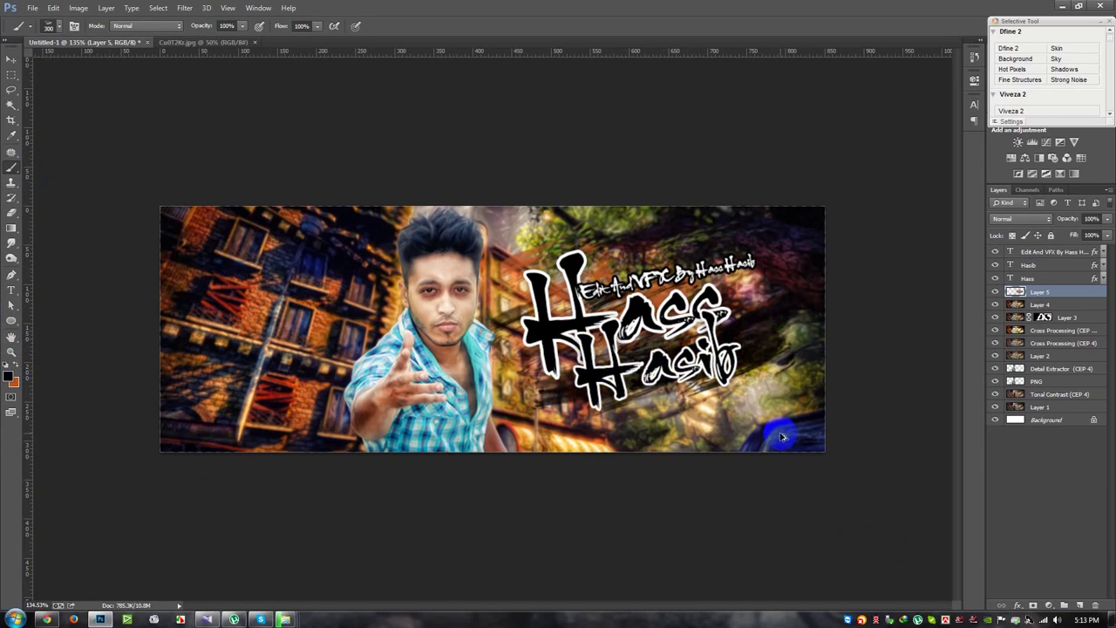
pyautogui.click(440, 383)
pyautogui.moveTo(513, 388); pyautogui.dragTo(680, 375)
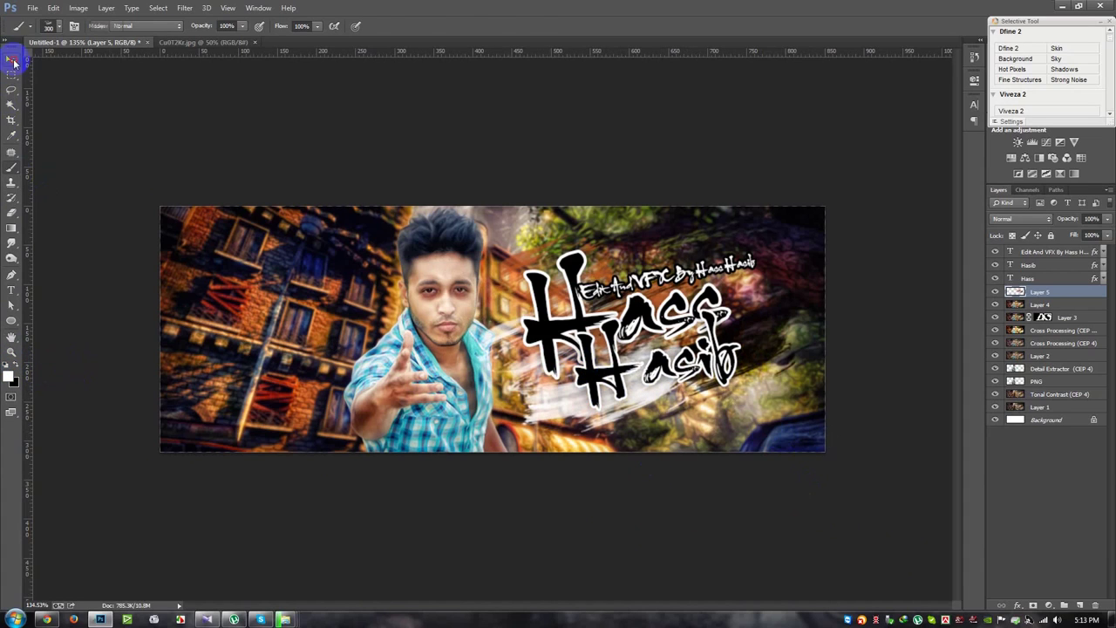
# - Select the three text layers and nudge the lettering slightly down and right
pyautogui.click(14, 61)
pyautogui.scroll(-2, 610, 277)
pyautogui.keyDown('shift'); pyautogui.click(1055, 251); pyautogui.keyUp('shift')
pyautogui.moveTo(747, 311); pyautogui.dragTo(770, 315)
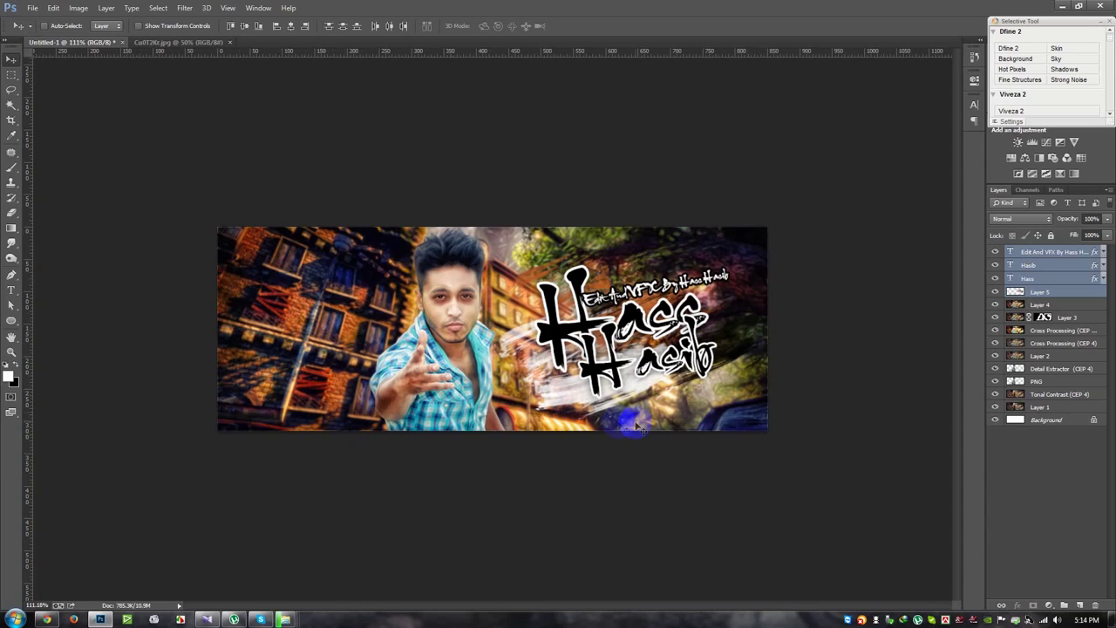
# - Add a Levels adjustment with black input 3, gamma 0.89 and white input 247
pyautogui.click(1050, 252)
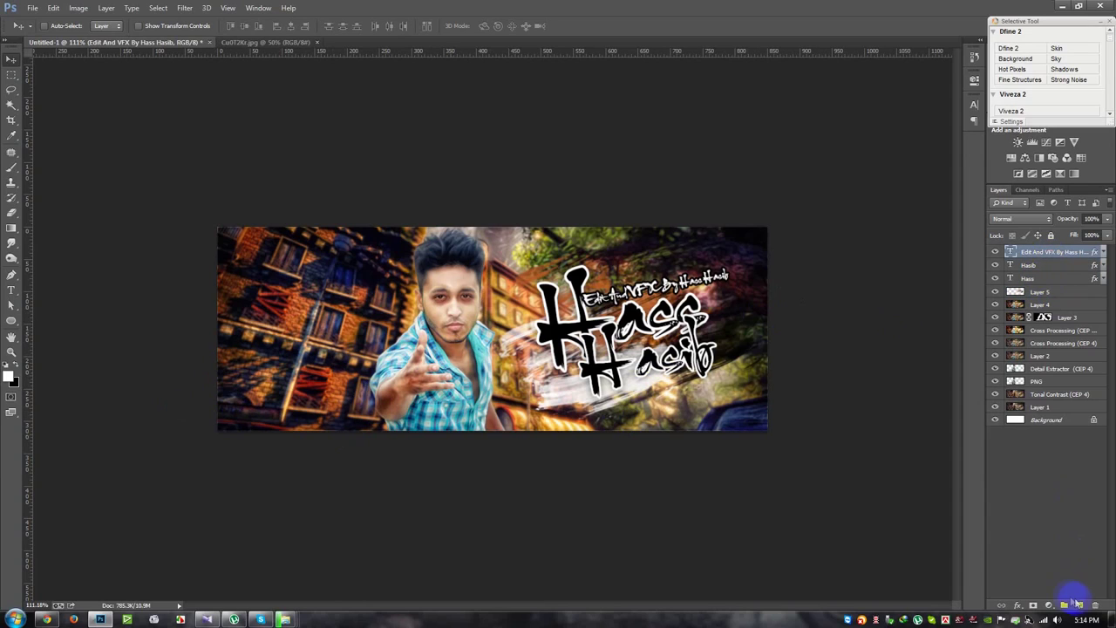
pyautogui.click(1049, 605)
pyautogui.click(1022, 408)
pyautogui.moveTo(820, 191); pyautogui.dragTo(828, 196)
pyautogui.moveTo(944, 191); pyautogui.dragTo(890, 196)
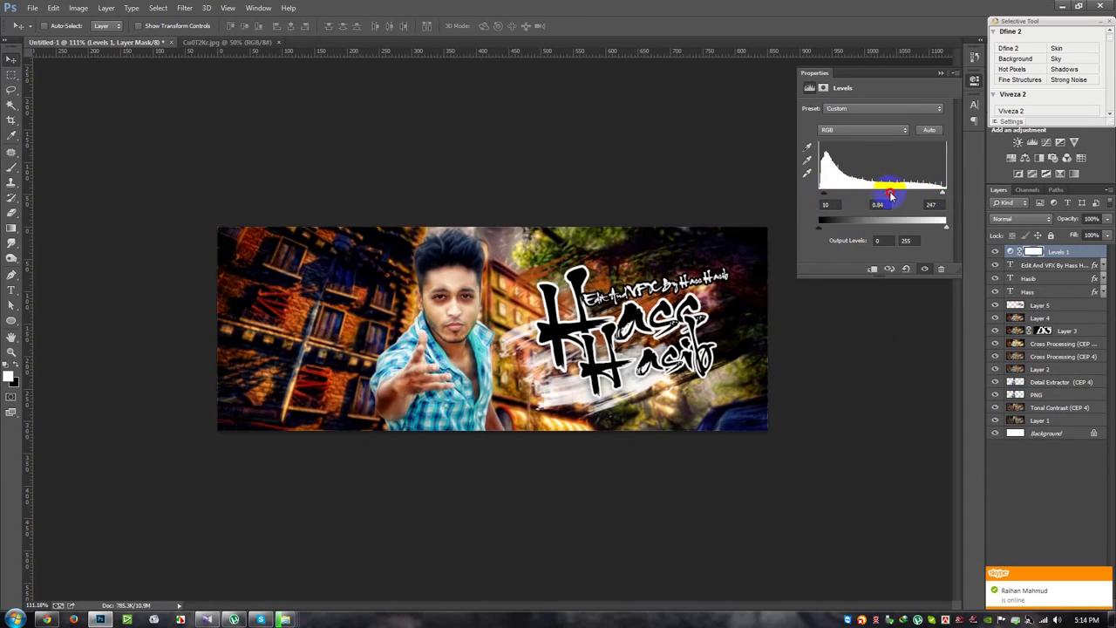
pyautogui.click(823, 197)
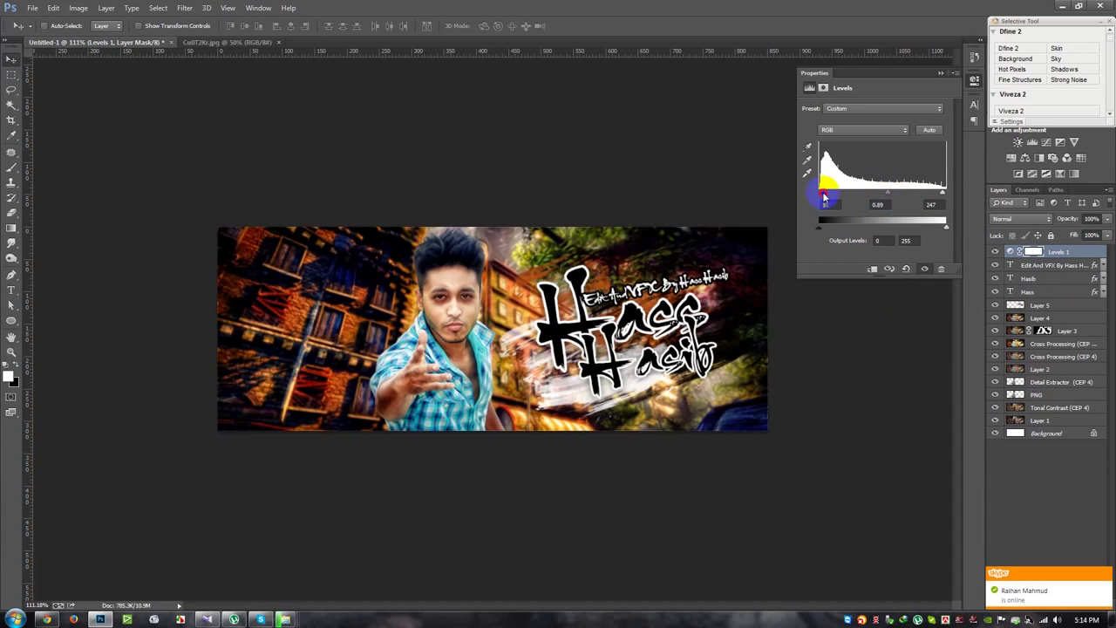
pyautogui.click(941, 73)
# - Save the cover as FB cover.psd
pyautogui.hotkey('ctrl', 's')
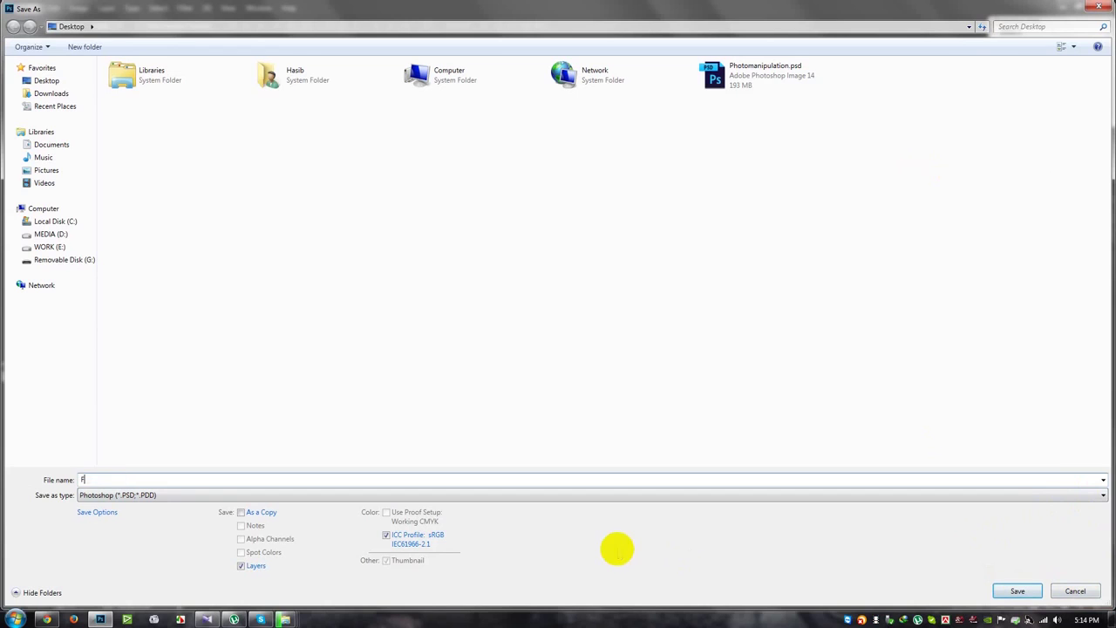
pyautogui.click(1014, 591)
pyautogui.click(1029, 111)
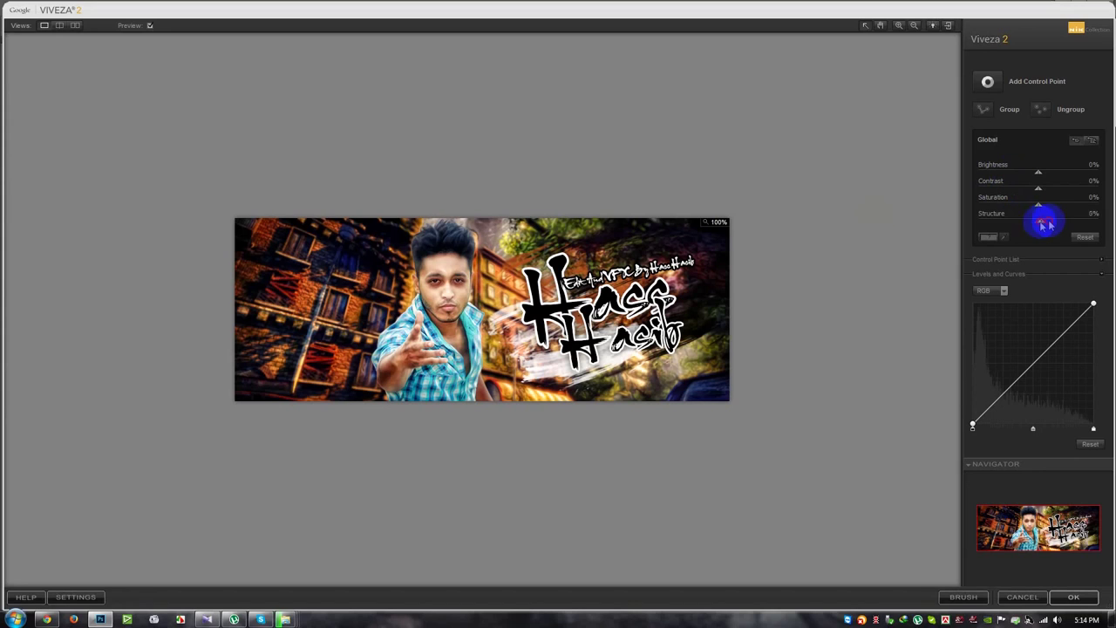
# - Apply Viveza 2 with Structure 18%, Saturation 21%, Contrast -16% and Brightness 8%
pyautogui.moveTo(1038, 220); pyautogui.dragTo(1062, 225)
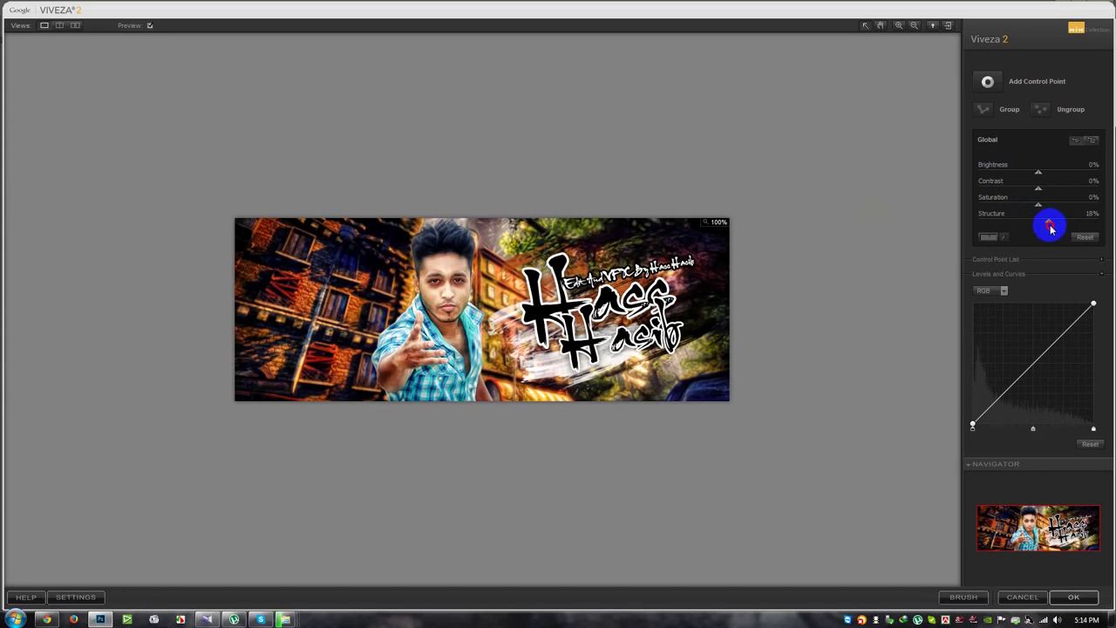
pyautogui.moveTo(1039, 204)
pyautogui.mouseDown()
pyautogui.moveTo(1050, 190)
pyautogui.moveTo(1029, 191)
pyautogui.mouseUp()
pyautogui.moveTo(1038, 172); pyautogui.dragTo(1044, 173)
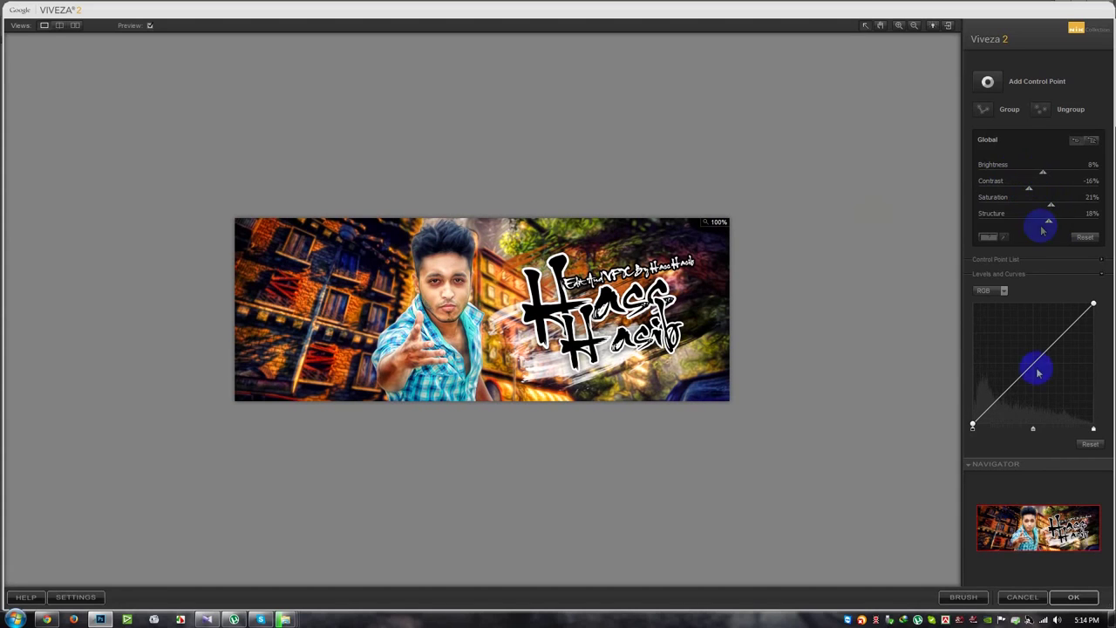
pyautogui.click(1073, 597)
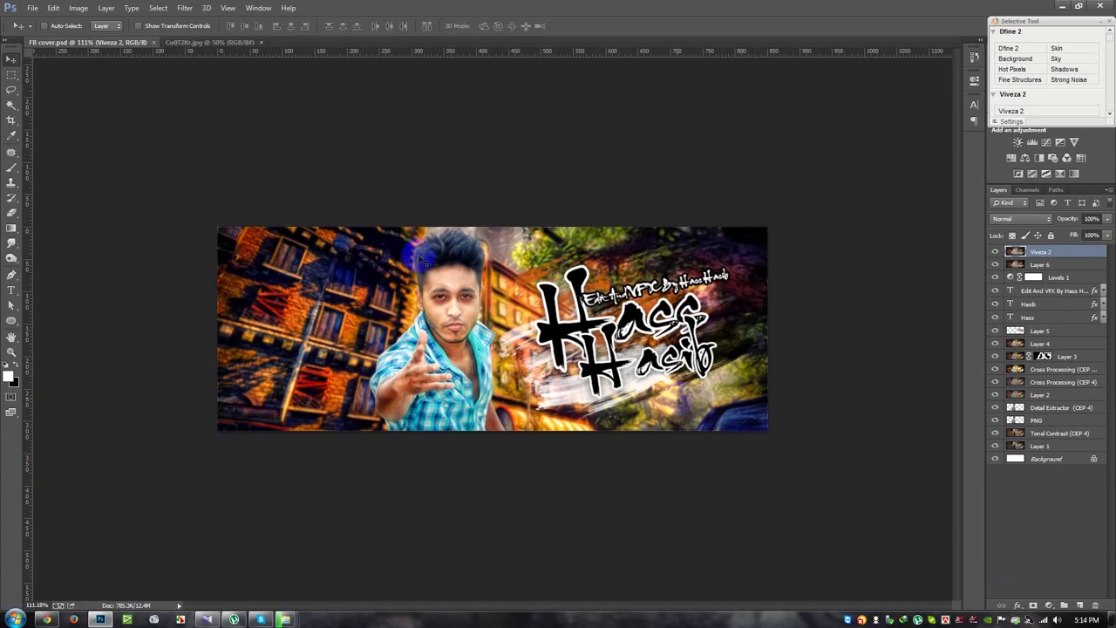